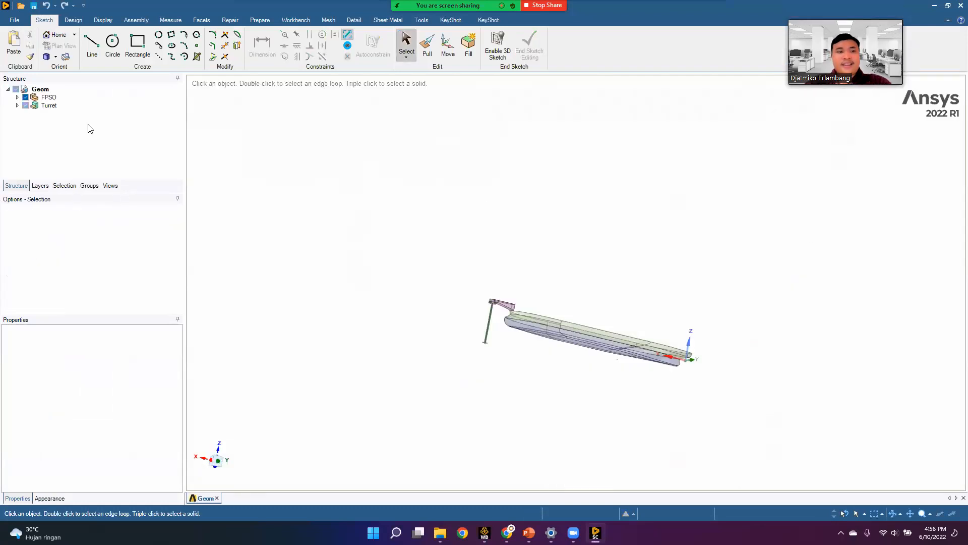
Examine the FPSO hull model from several sides, from one end of the vessel to the other.
middle_drag(580, 355, 650, 387)
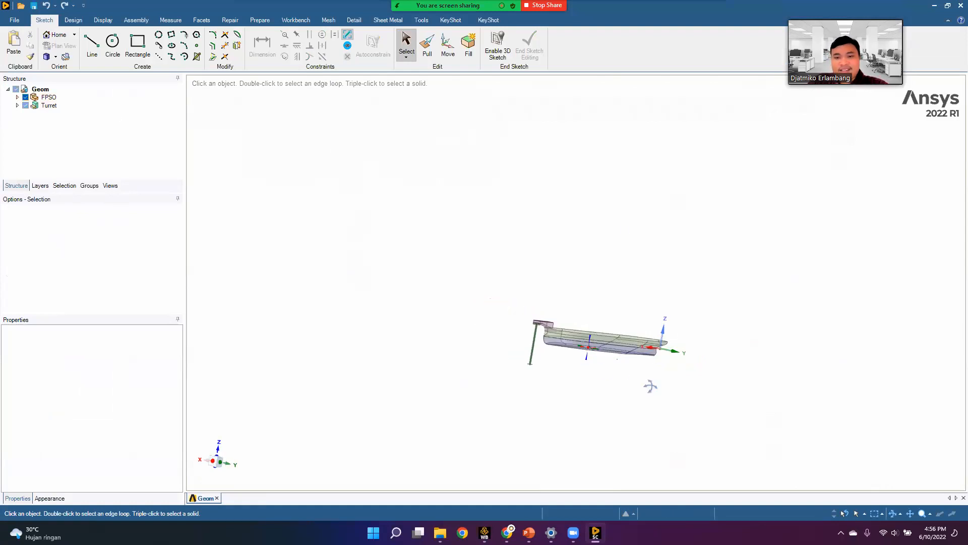
scroll(609, 361, up, 5)
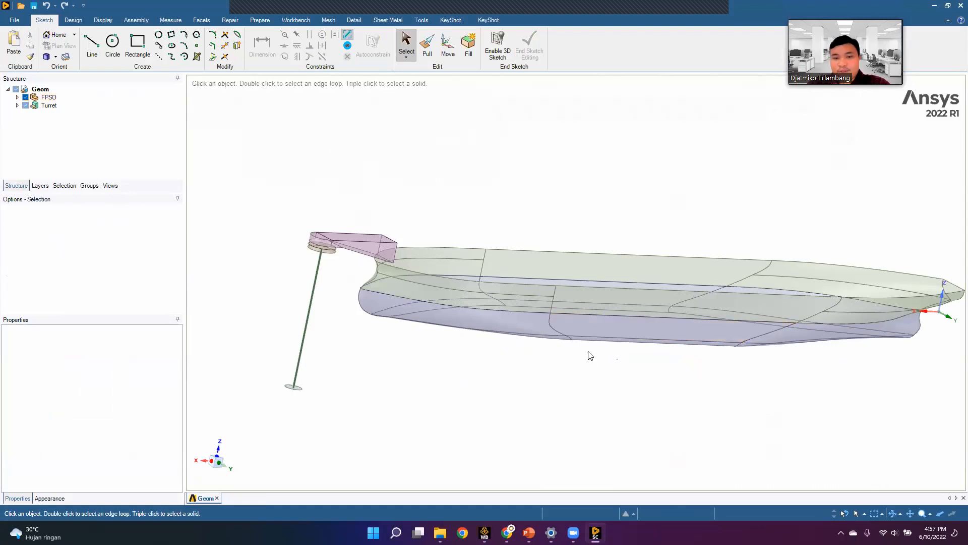
scroll(507, 321, down, 3)
scroll(726, 309, up, 8)
middle_drag(683, 318, 504, 299)
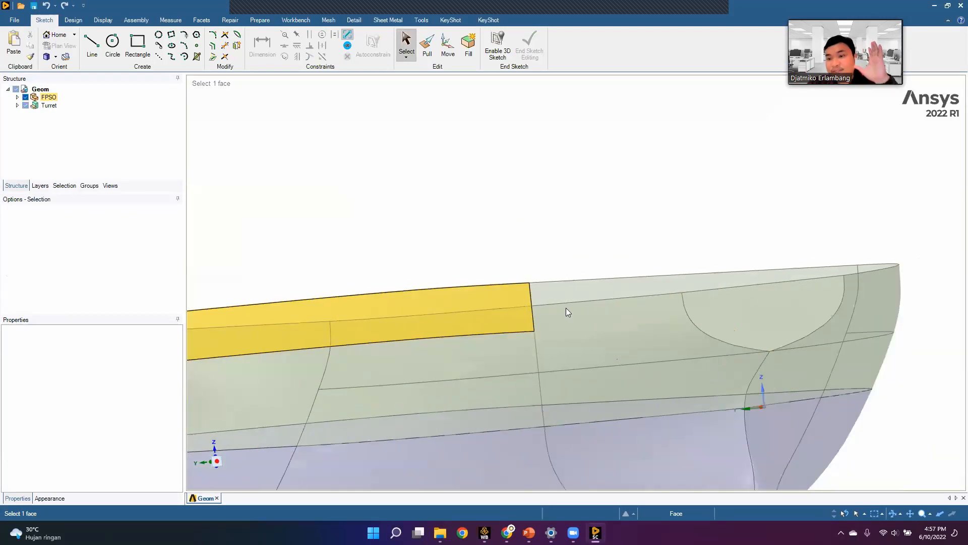
scroll(806, 307, down, 5)
scroll(725, 333, up, 5)
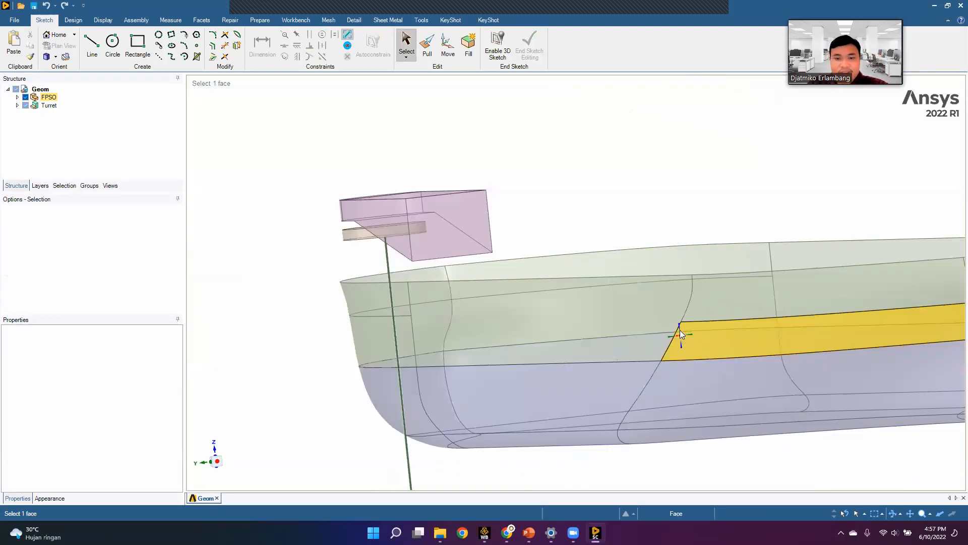
click(638, 338)
click(653, 251)
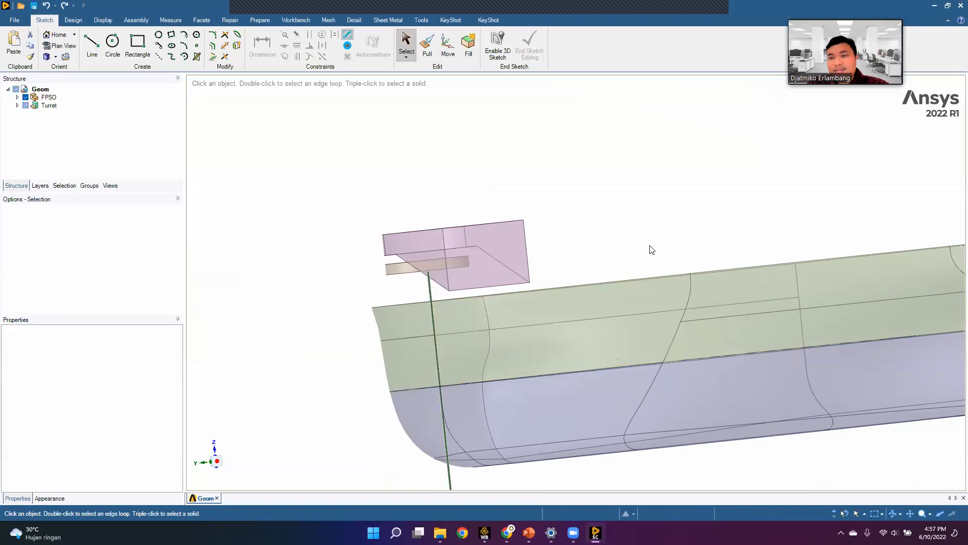
Examine the midship hull surfaces and the turret connector arm joining the turret to the hull.
scroll(590, 278, up, 5)
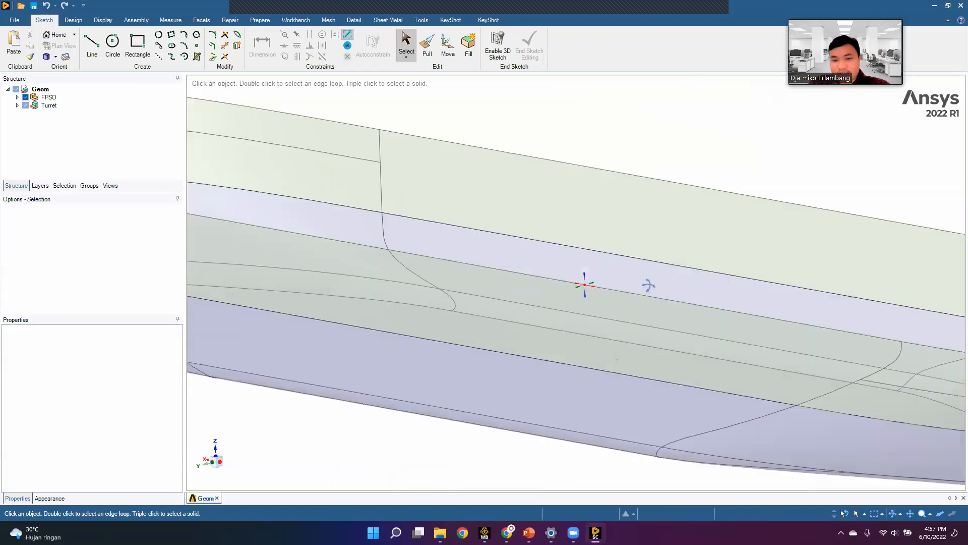
scroll(636, 279, down, 5)
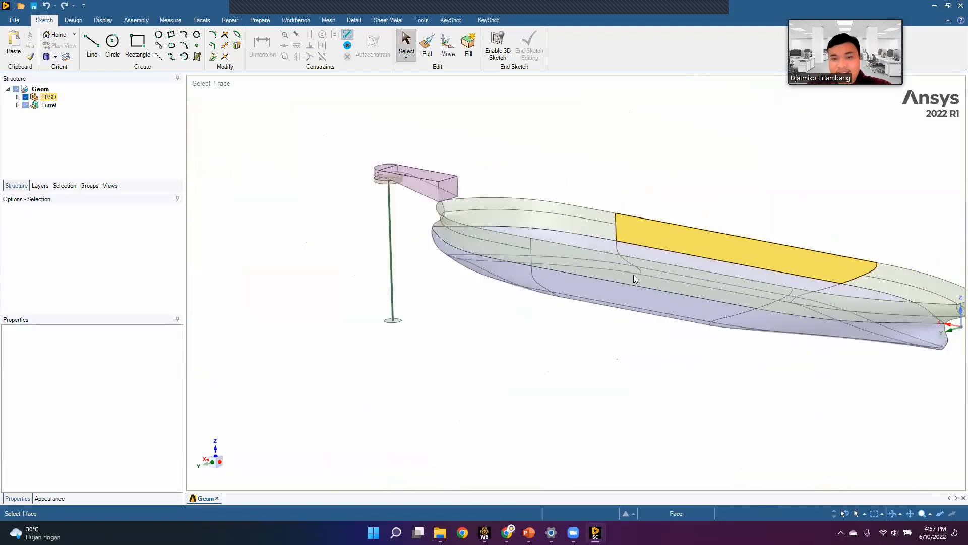
scroll(407, 179, up, 3)
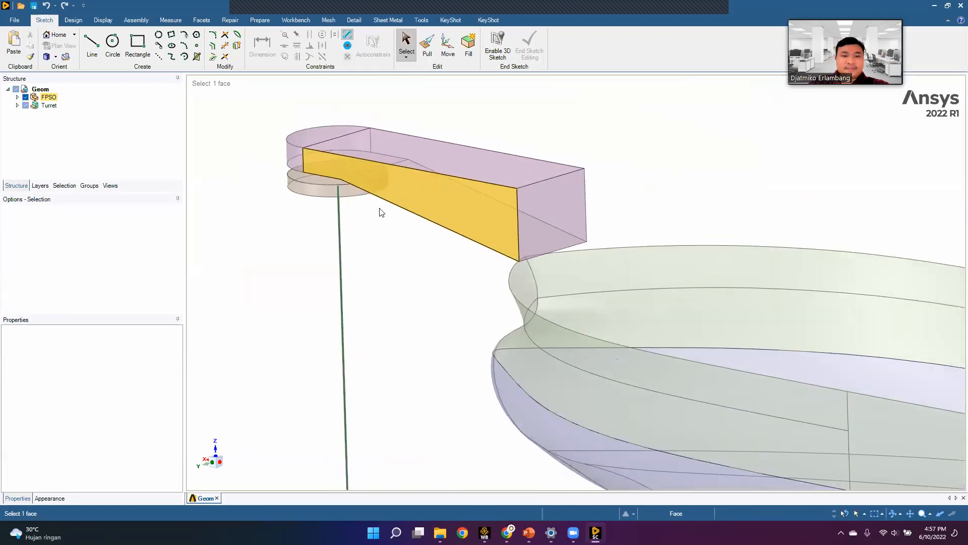
scroll(482, 267, down, 2)
scroll(482, 267, down, 3)
middle_drag(594, 261, 676, 260)
scroll(363, 202, up, 2)
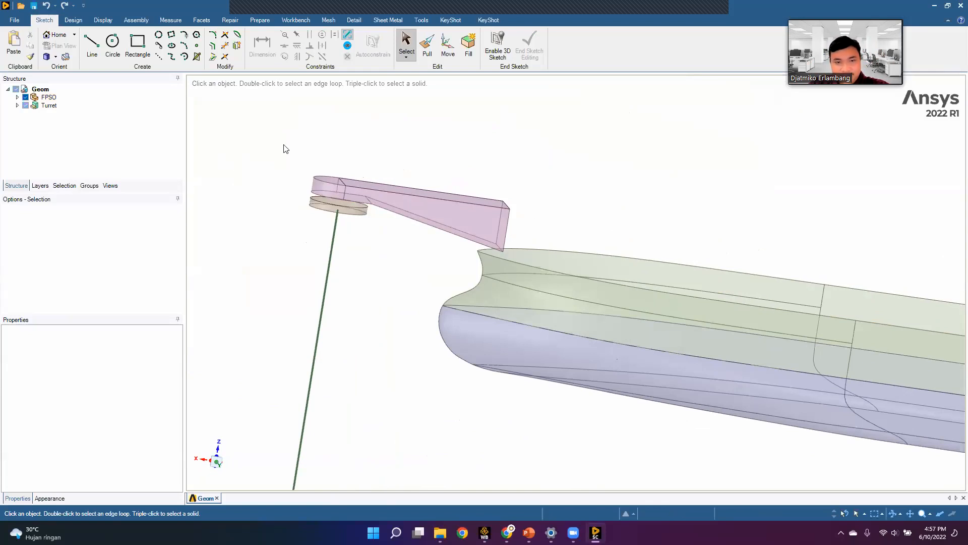
scroll(621, 181, down, 4)
scroll(482, 204, up, 1)
Show the hidden Turret Down 2 body and list the bodies of the Turret and FPSO components.
click(17, 105)
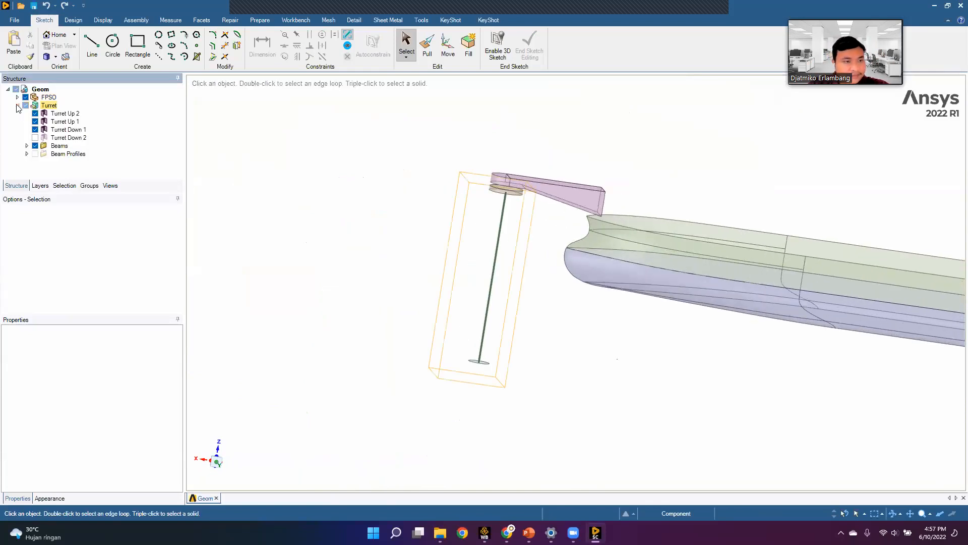
click(35, 137)
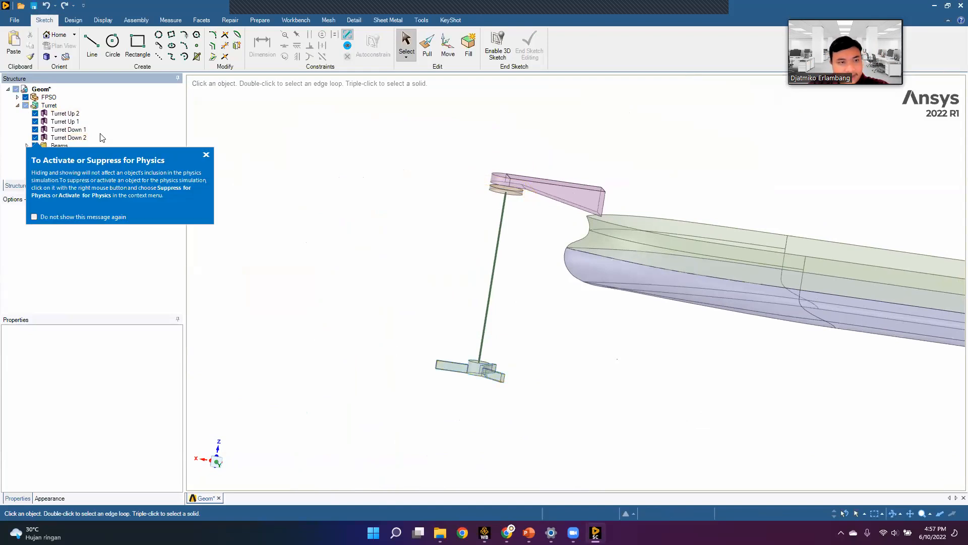
click(17, 97)
Examine the three-armed base of the turret and its place within the whole assembly.
scroll(364, 170, down, 1)
scroll(452, 202, down, 2)
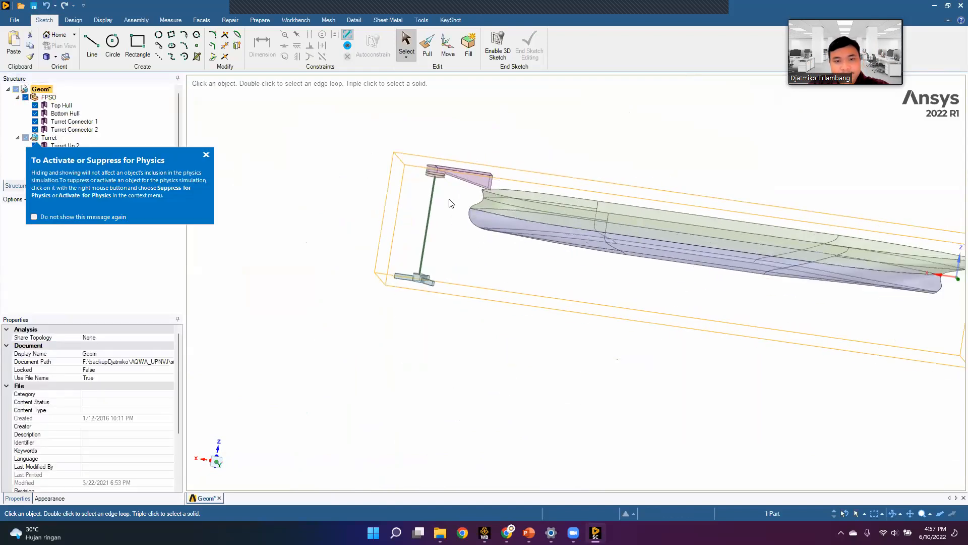
scroll(490, 189, up, 3)
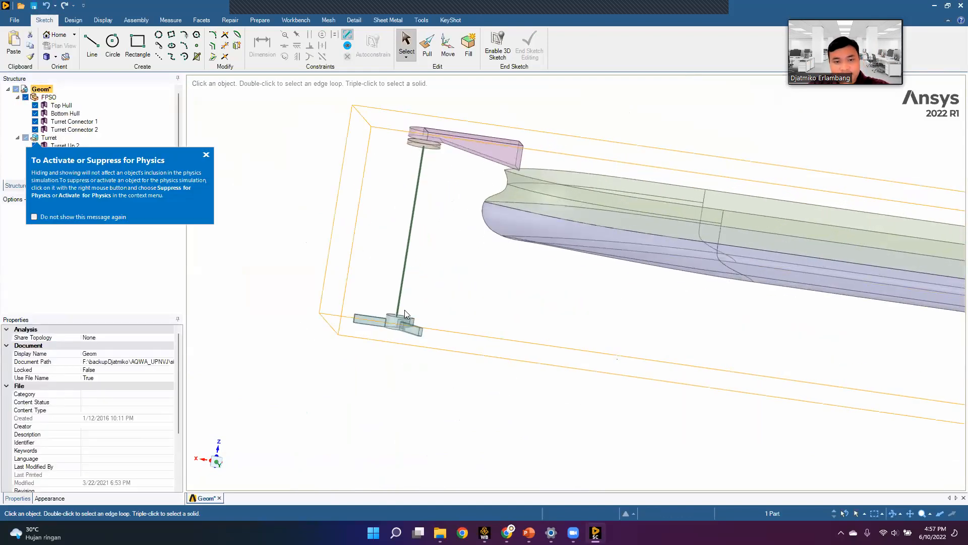
middle_drag(387, 323, 407, 329)
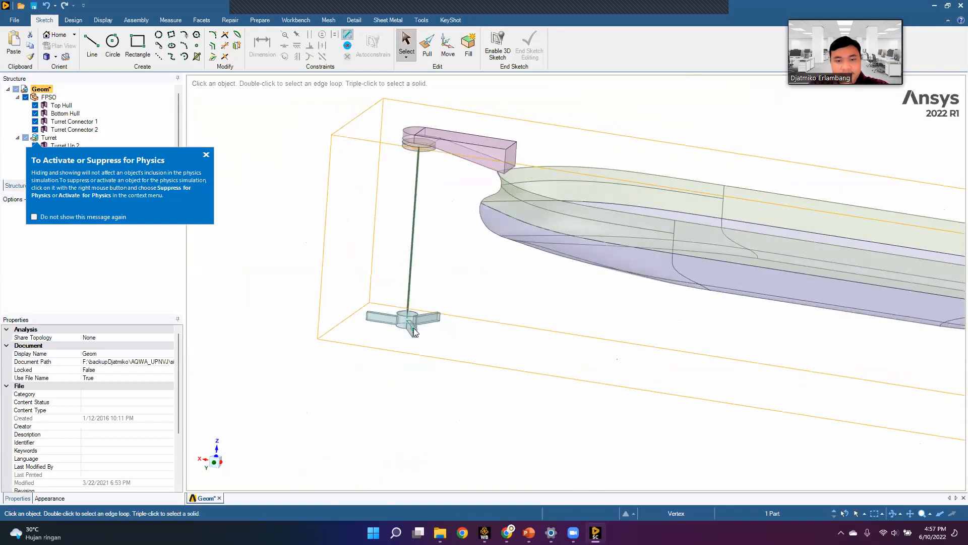
scroll(414, 332, up, 5)
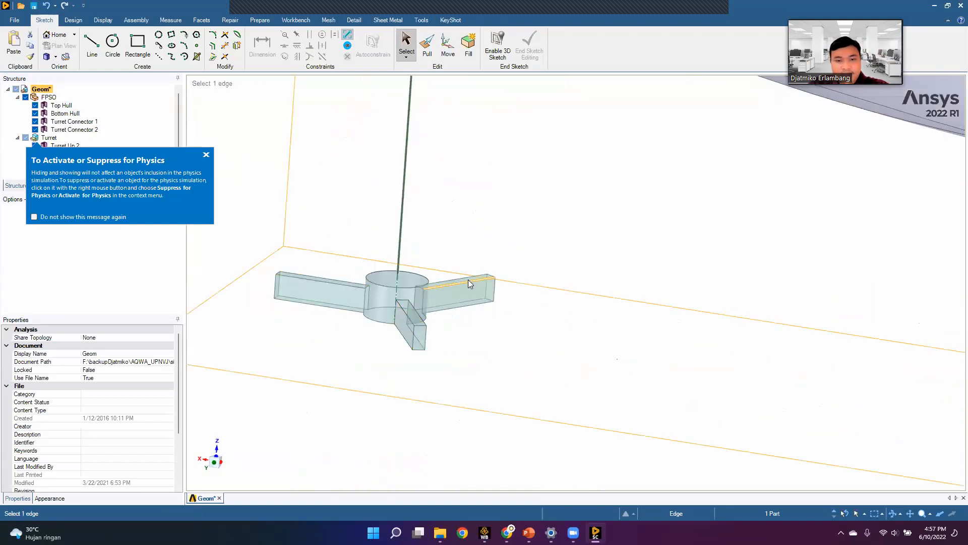
scroll(446, 249, down, 5)
scroll(446, 257, down, 2)
scroll(439, 250, down, 3)
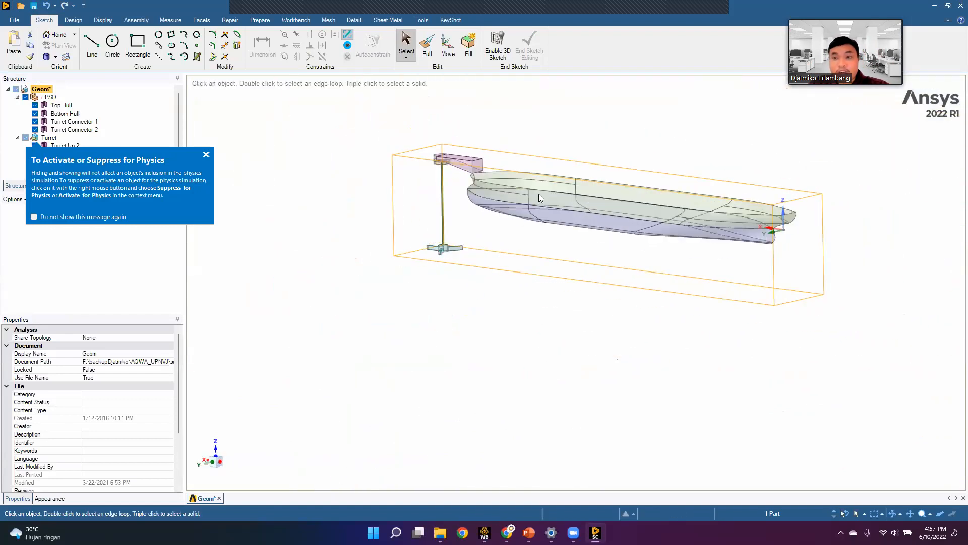
scroll(706, 192, down, 4)
scroll(580, 252, up, 4)
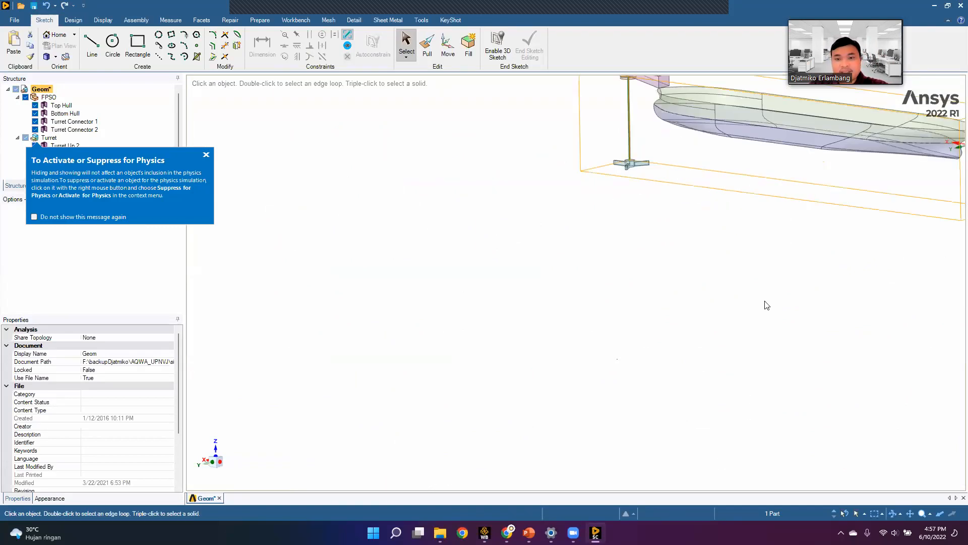
scroll(580, 350, down, 3)
middle_drag(627, 323, 658, 334)
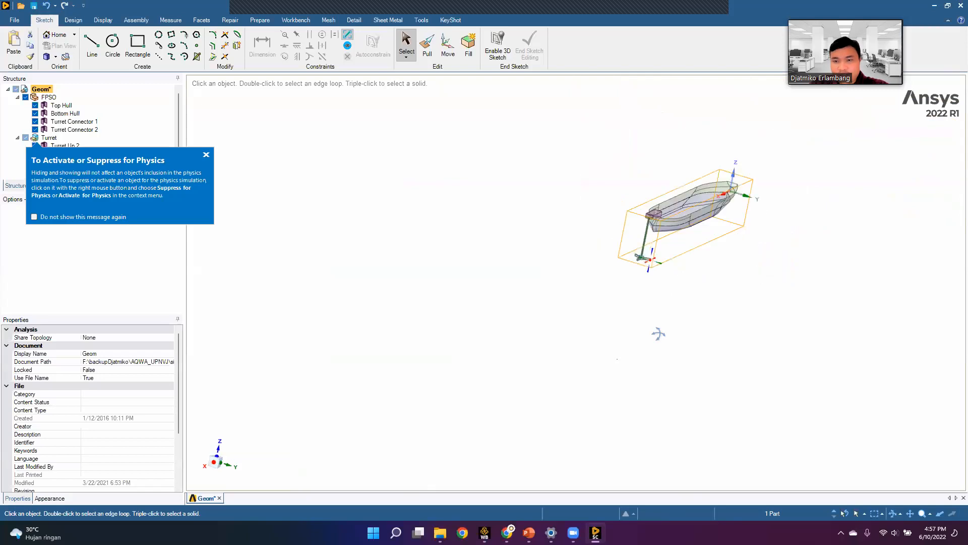
Dismiss the tip about suppressing objects for physics and clear the selected Top Hull face.
scroll(658, 334, up, 5)
click(494, 275)
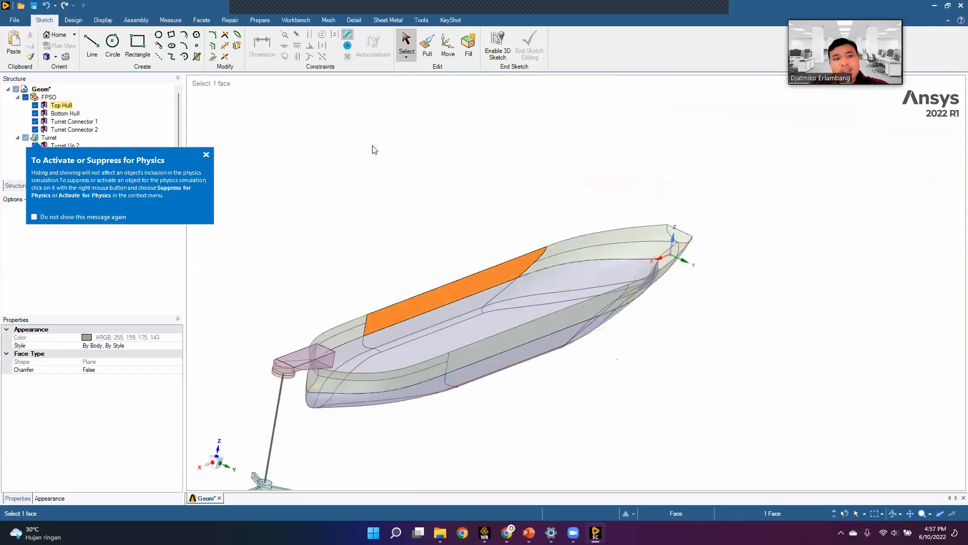
click(206, 155)
click(787, 210)
Examine where the coordinate system origin sits at the hull end opposite the turret.
middle_drag(790, 210, 786, 291)
scroll(736, 282, up, 3)
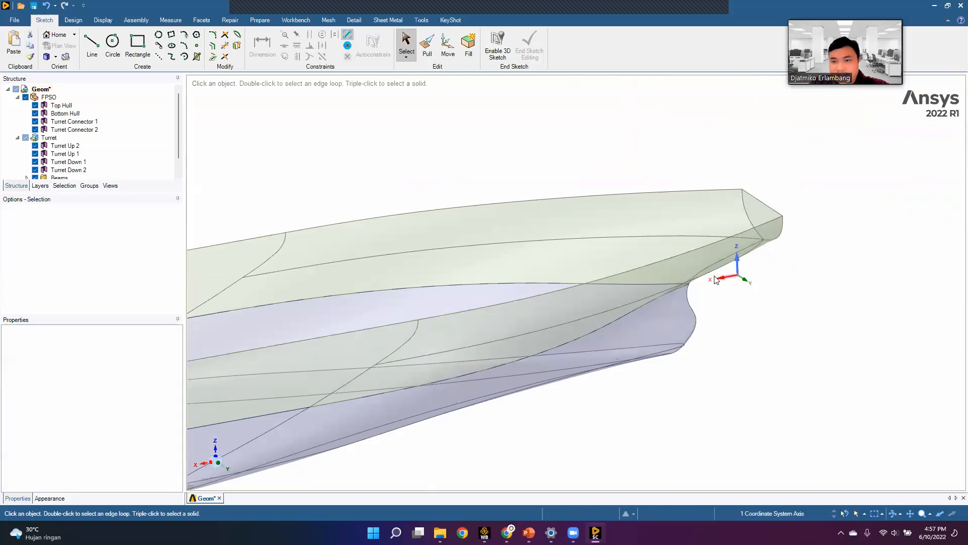
scroll(715, 280, down, 5)
click(784, 271)
click(786, 281)
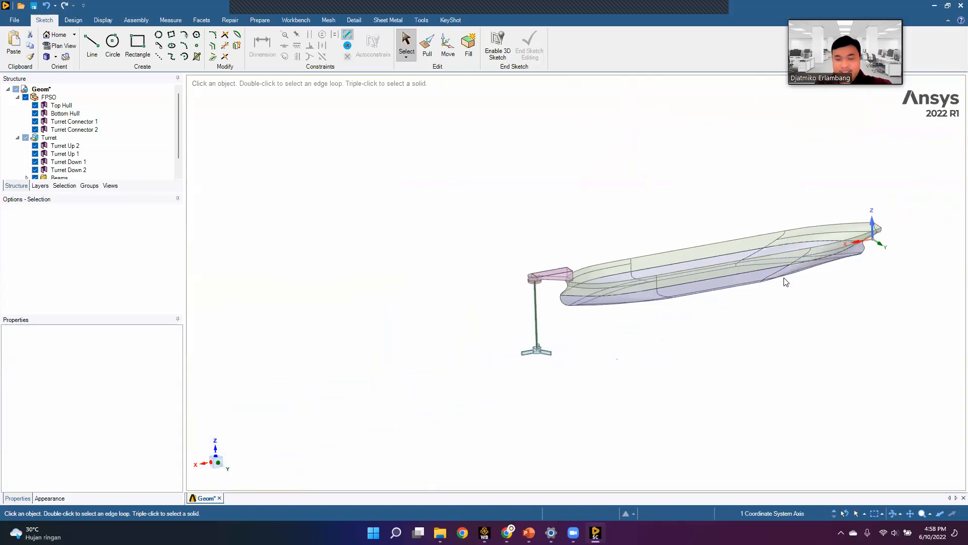
scroll(663, 228, up, 5)
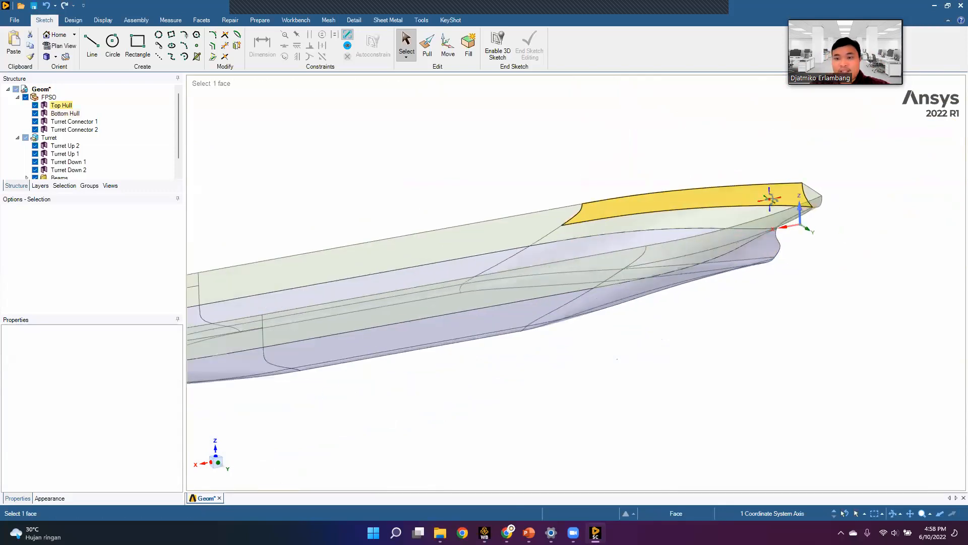
click(769, 198)
middle_drag(778, 191, 770, 200)
scroll(800, 211, up, 4)
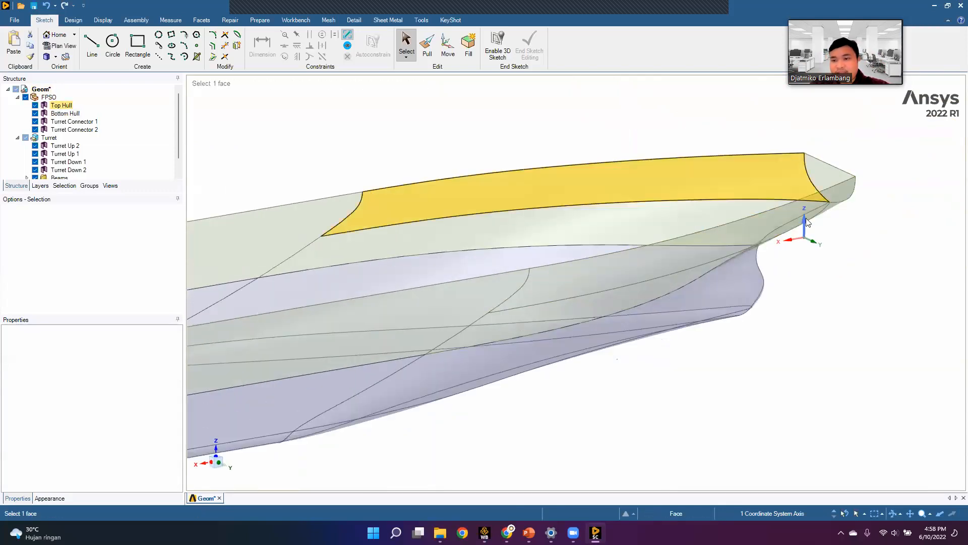
scroll(790, 122, down, 5)
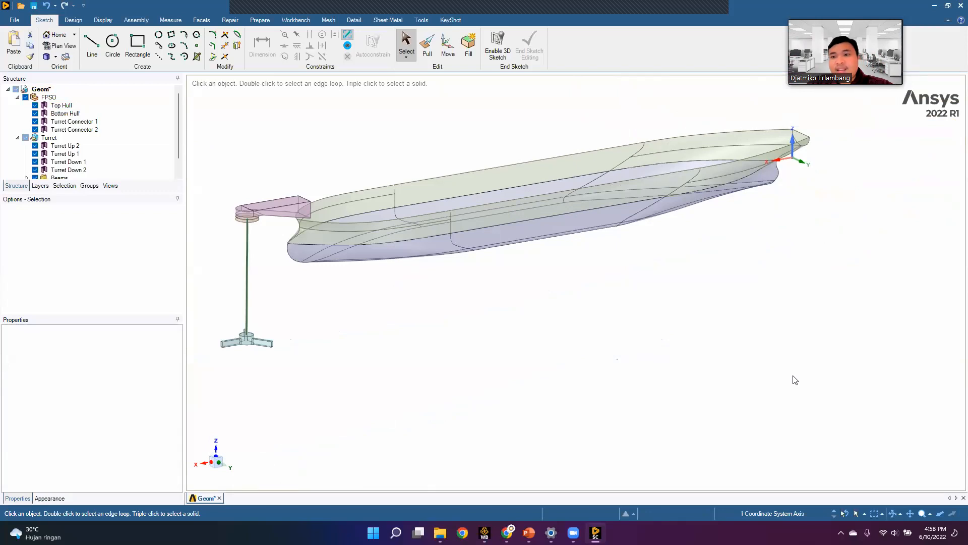
Examine the split between Top Hull and Bottom Hull near the origin and along the full vessel.
scroll(754, 151, up, 5)
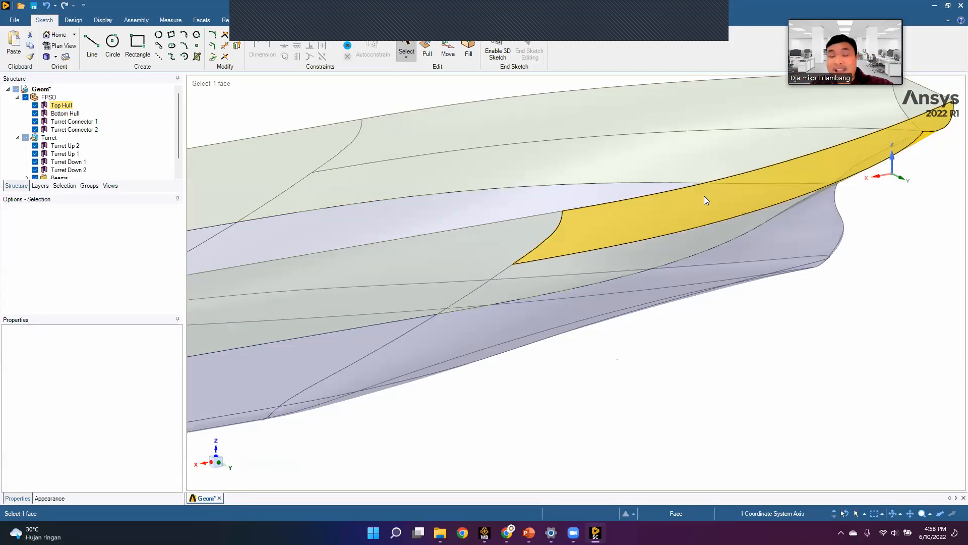
scroll(671, 200, down, 4)
scroll(761, 206, up, 1)
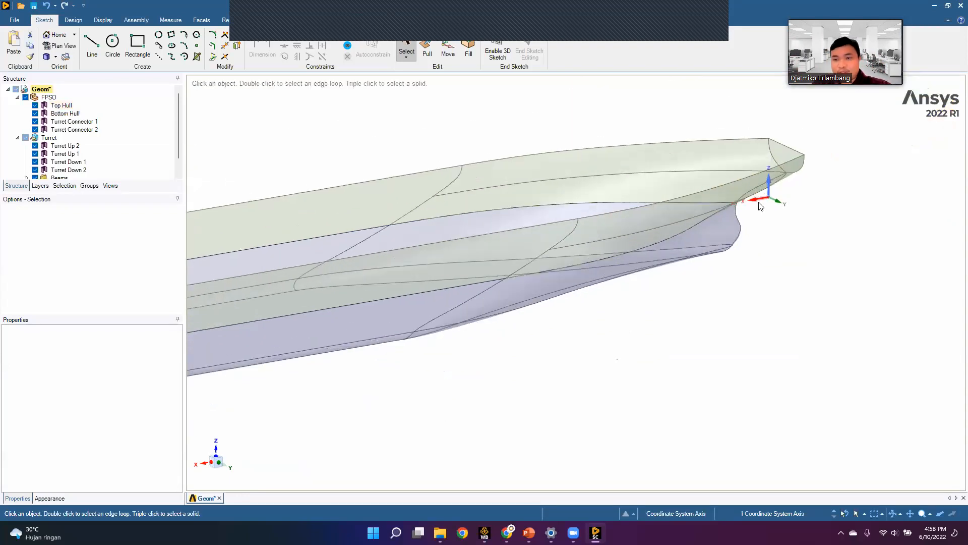
click(657, 252)
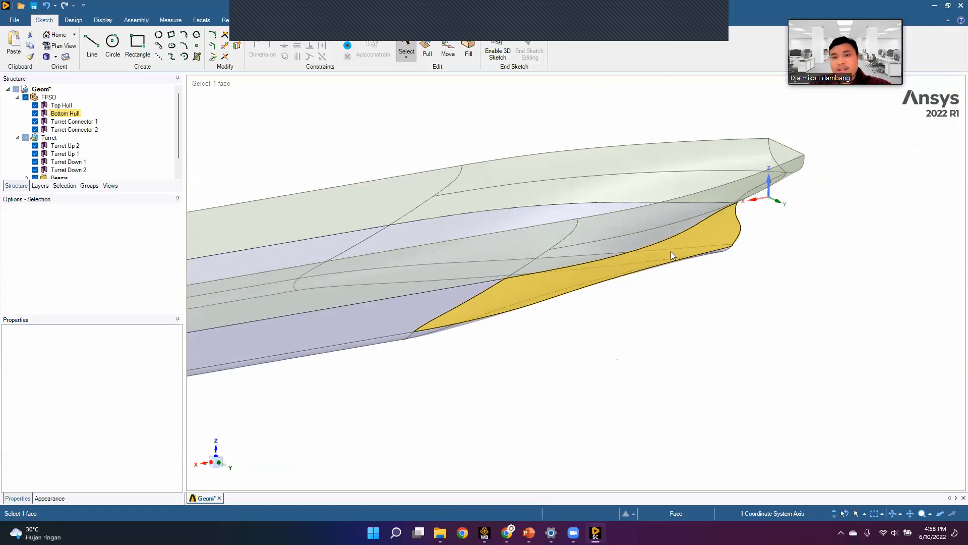
click(846, 252)
scroll(811, 234, down, 4)
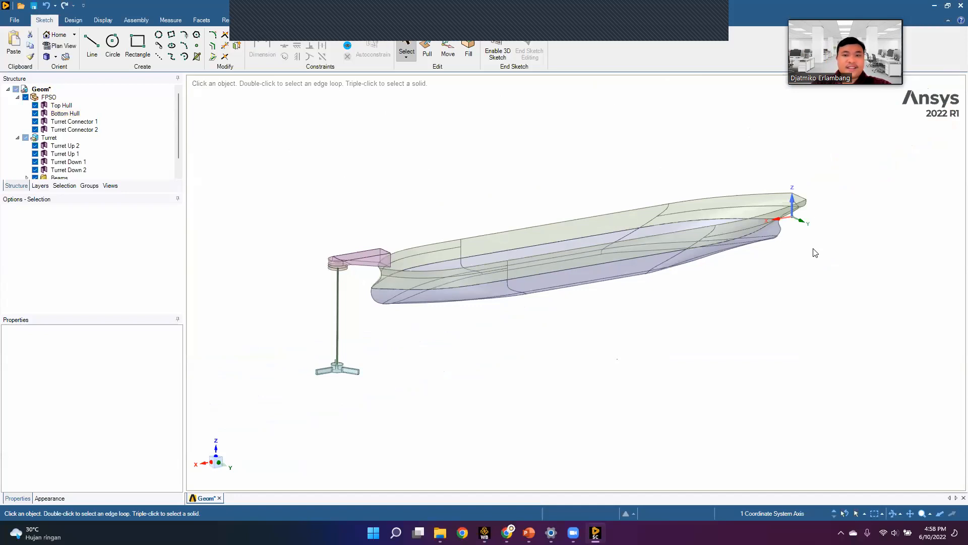
mouse_move(683, 262)
middle_down()
mouse_move(731, 288)
mouse_move(709, 297)
mouse_move(711, 282)
middle_up()
scroll(710, 282, up, 1)
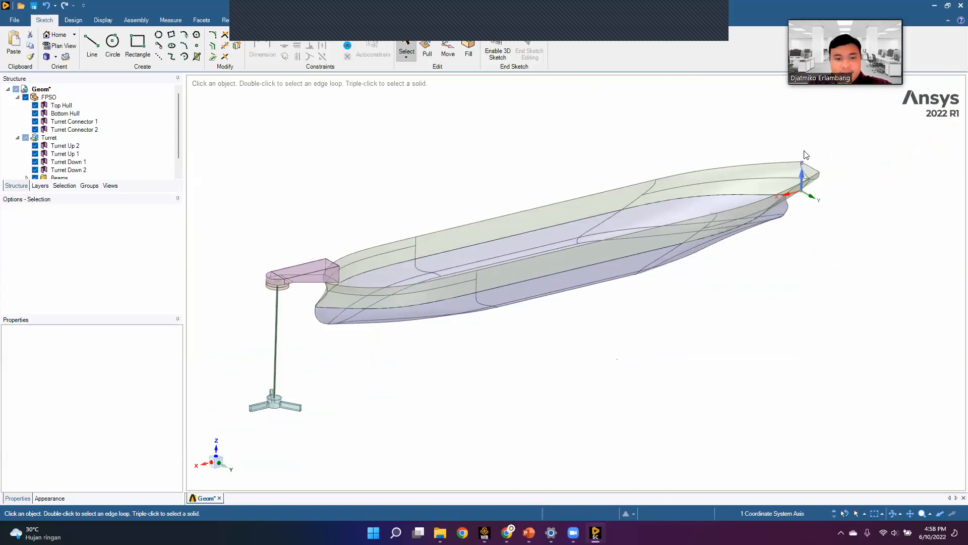
middle_drag(805, 155, 806, 280)
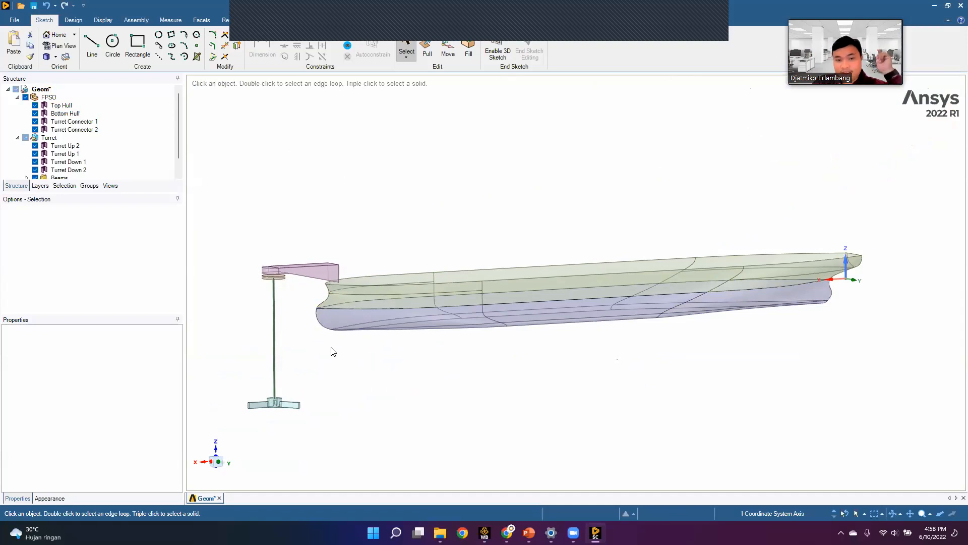
Check the bodies grouped under FPSO and Turret, temporarily hiding the Turret component and showing it again.
click(588, 137)
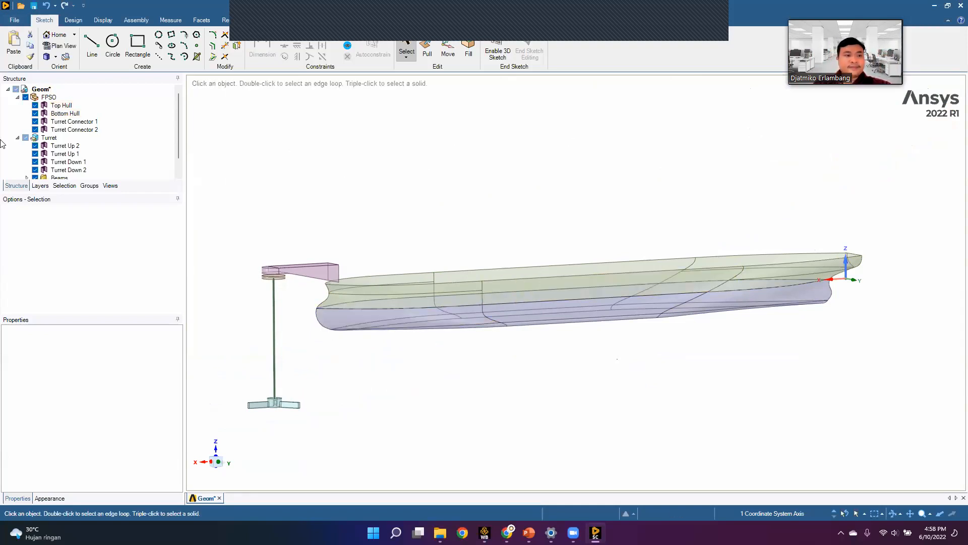
click(17, 97)
click(17, 104)
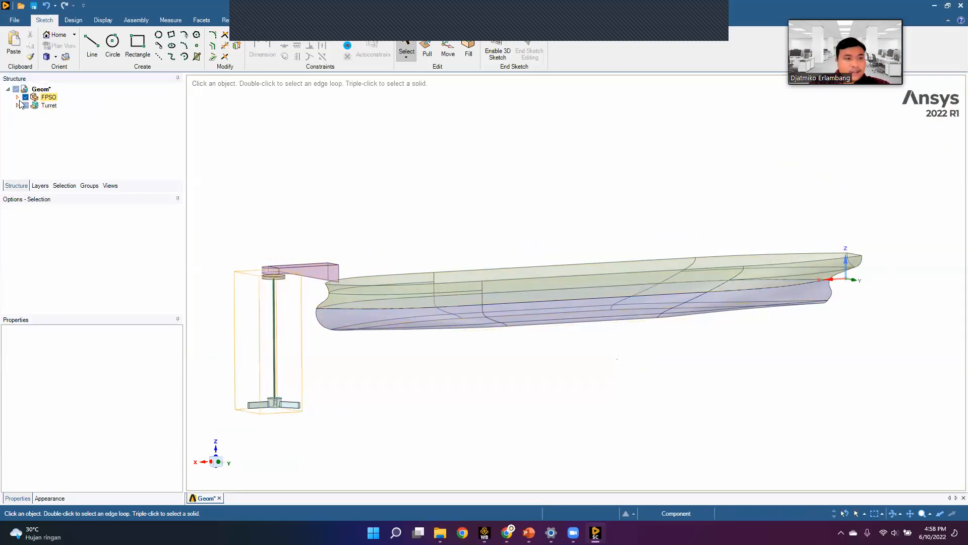
click(17, 97)
click(25, 137)
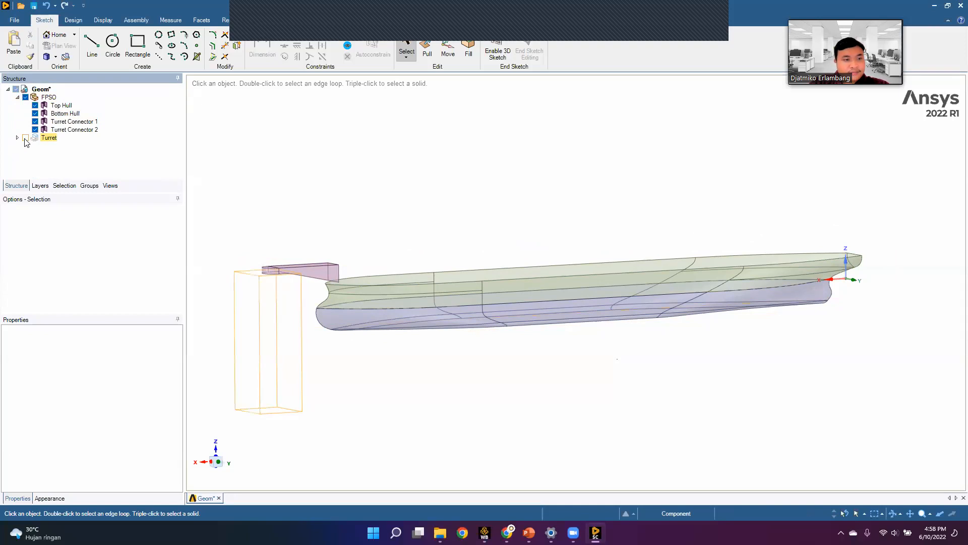
click(18, 137)
click(26, 123)
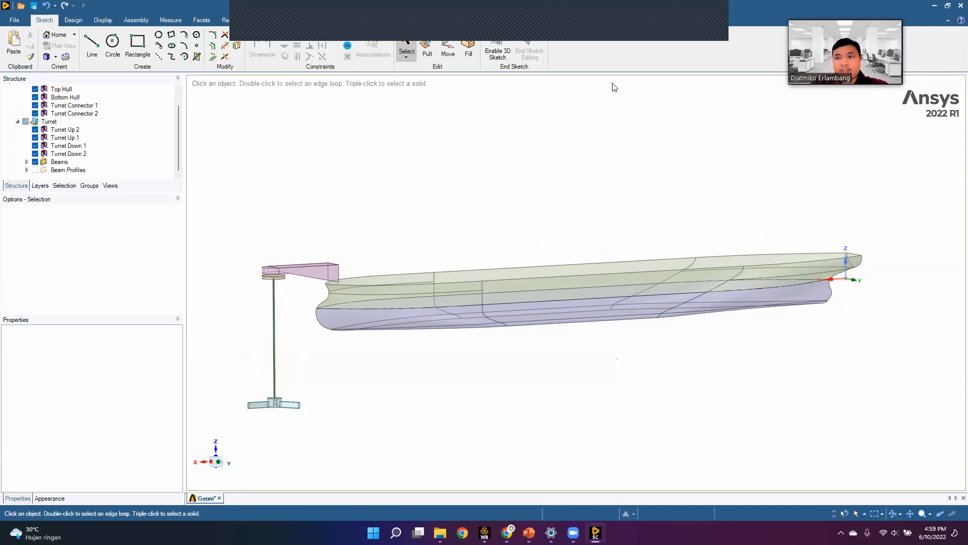
Save the Geom geometry and return to the Workbench project schematic.
key(ctrl+s)
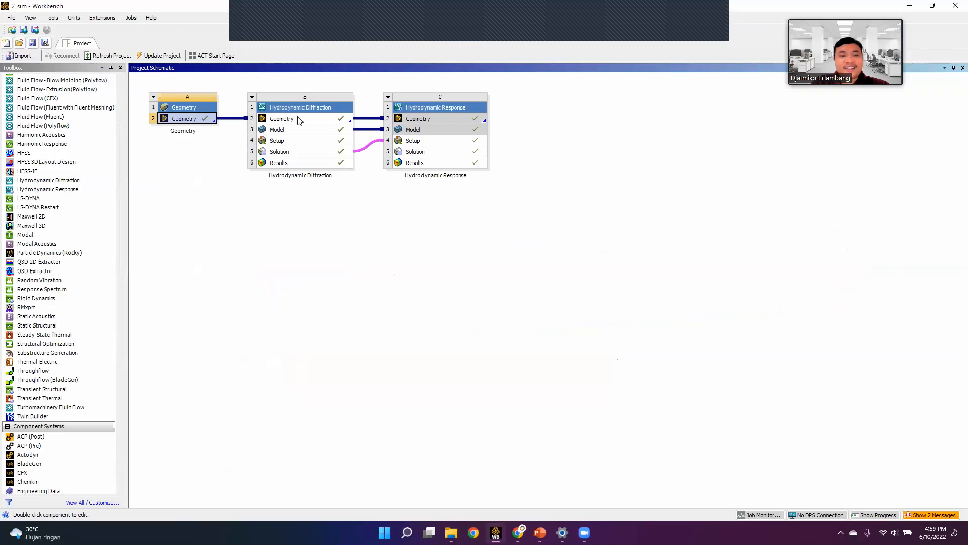
Open the Hydrodynamic Diffraction model in Aqwa, clear the chat window away and enlarge the graphics area around the vessel.
click(299, 129)
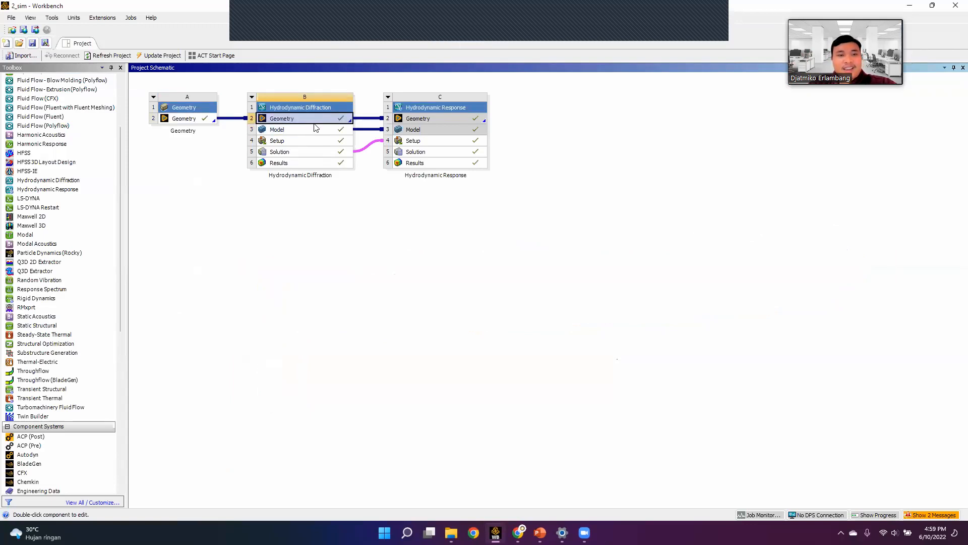
double_click(305, 130)
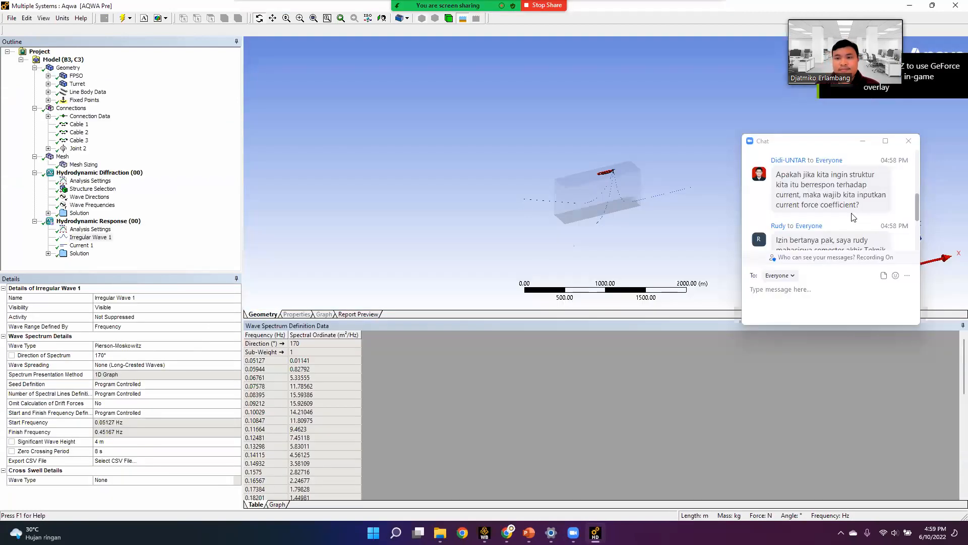
click(909, 141)
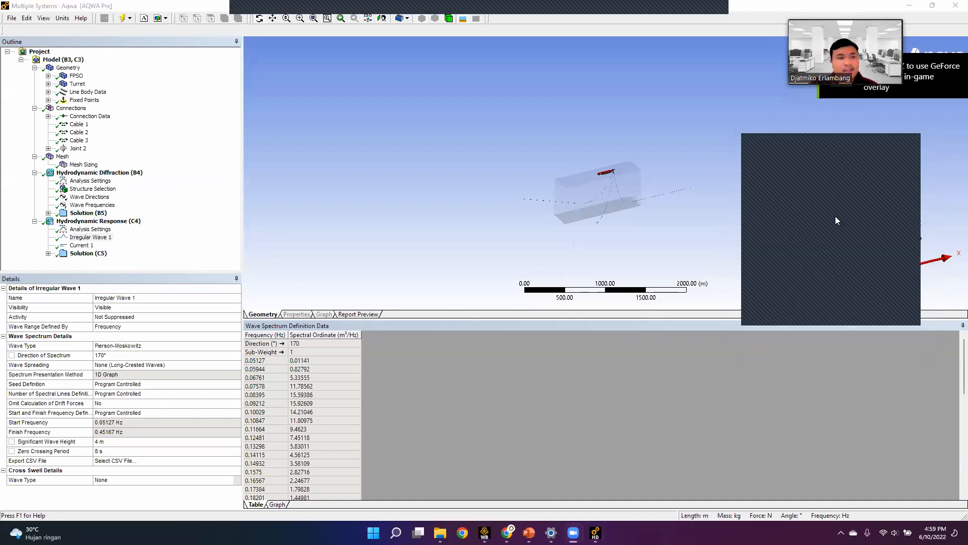
drag(537, 318, 534, 470)
scroll(702, 309, up, 5)
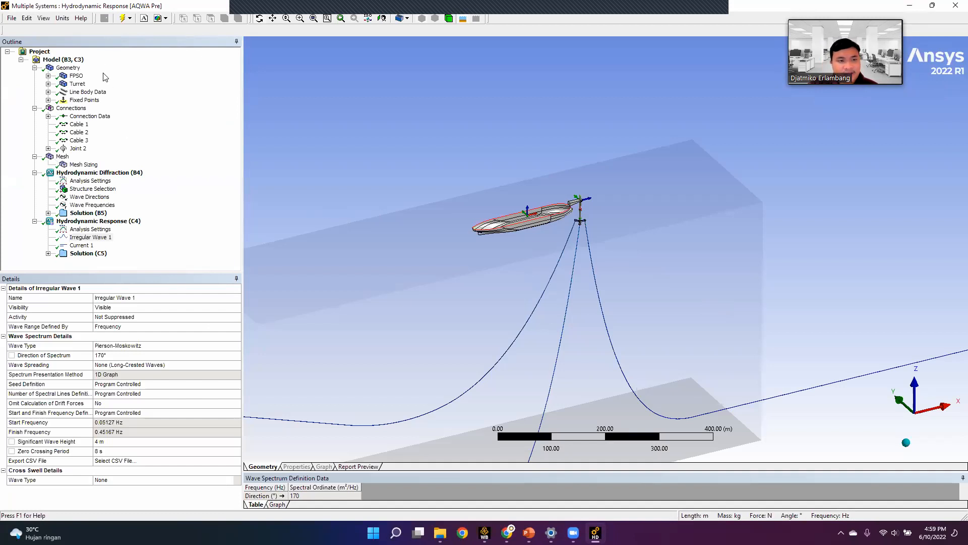
Review the geometry's environment constants: water depth, water density, gravity, and water size in X and Y.
click(71, 68)
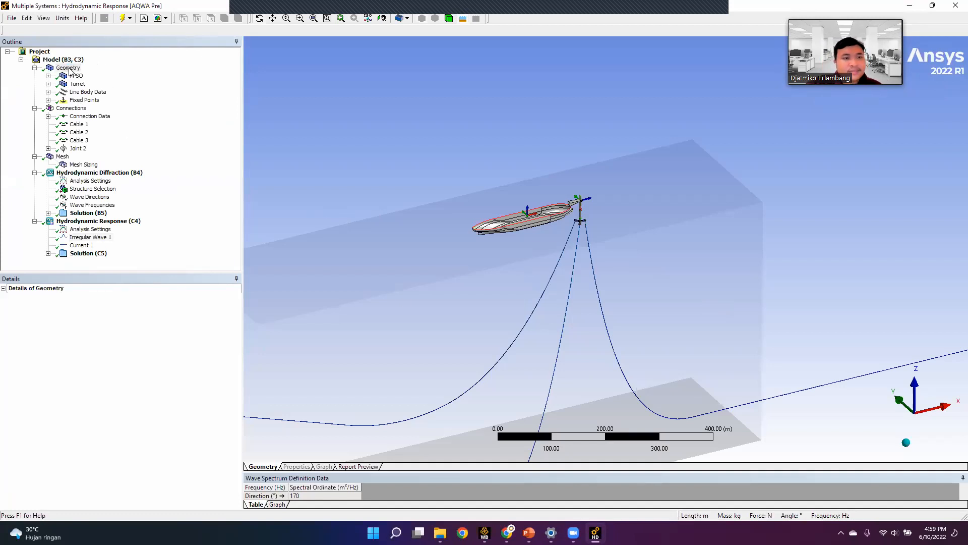
click(63, 60)
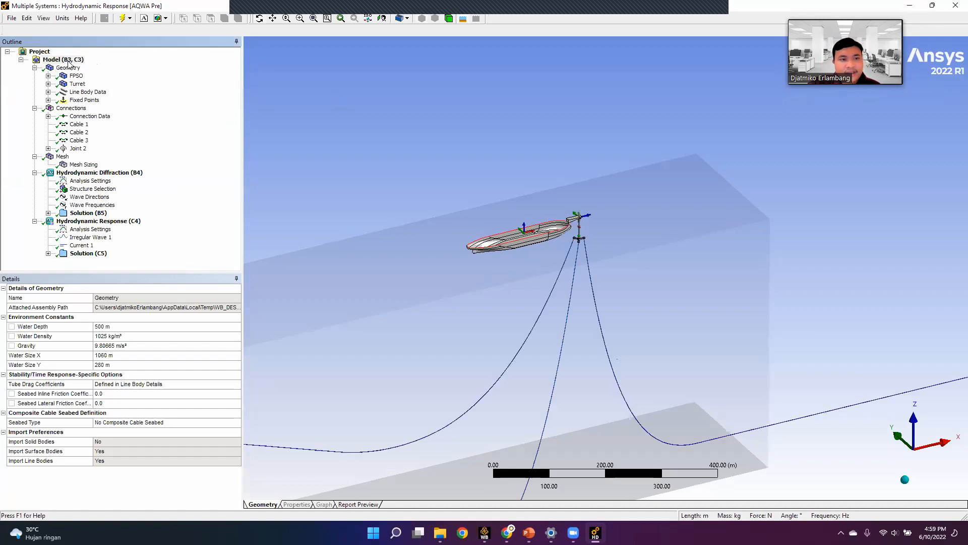
click(70, 68)
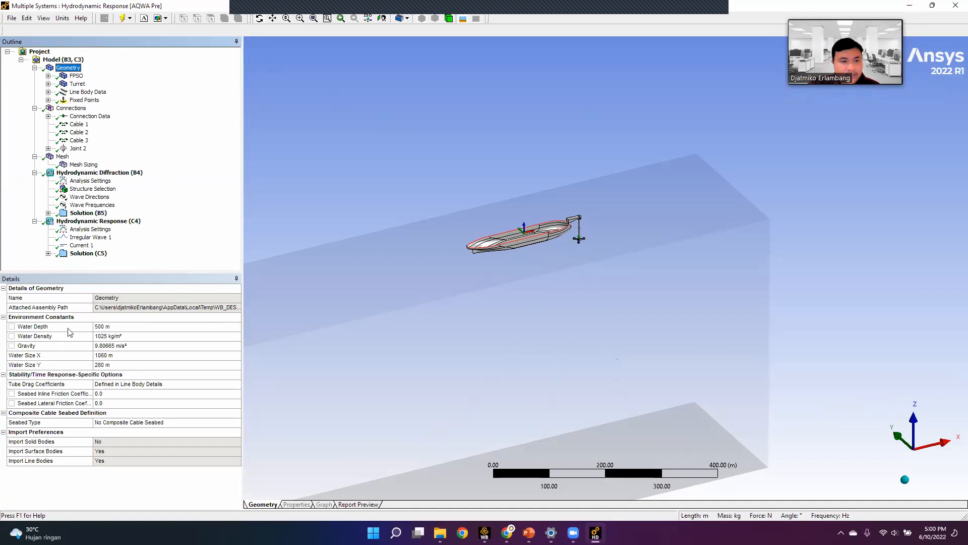
scroll(681, 353, down, 3)
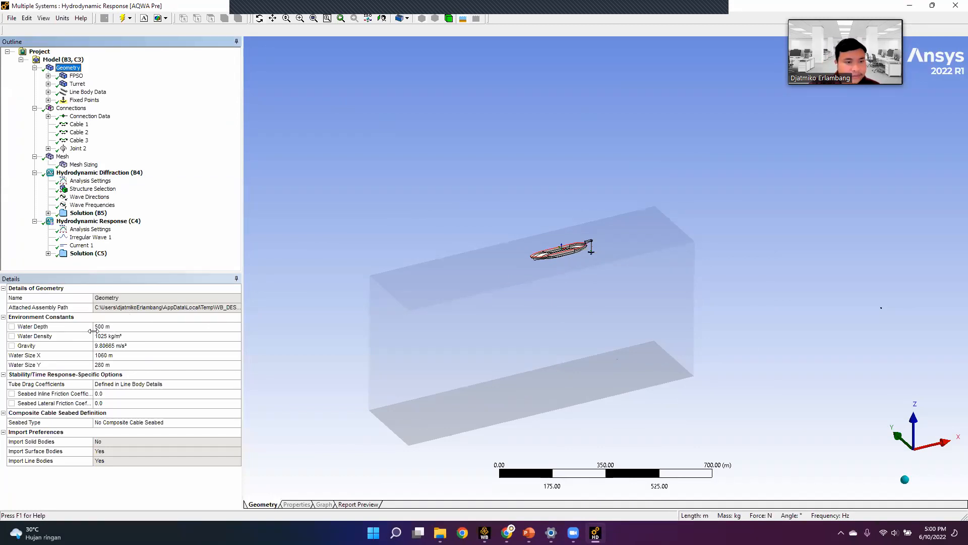
click(103, 337)
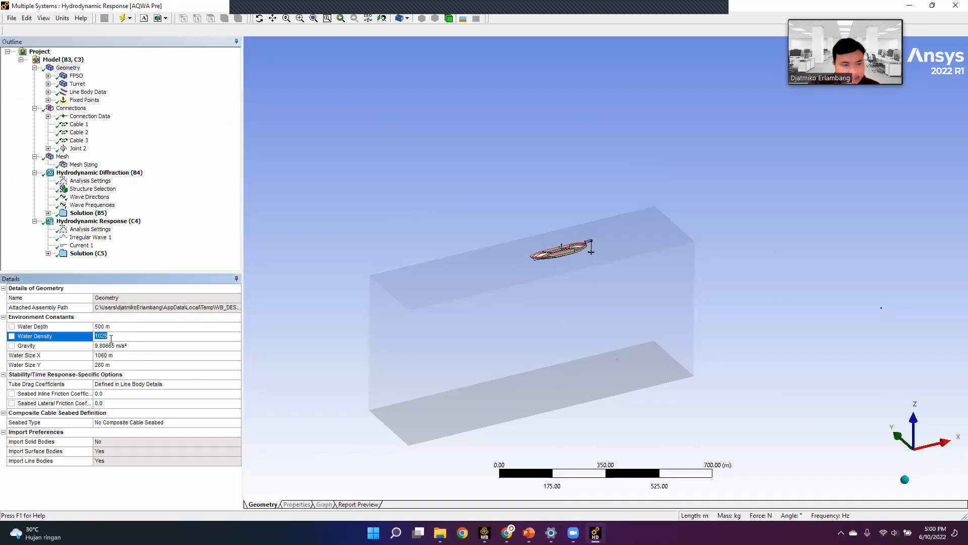
click(117, 346)
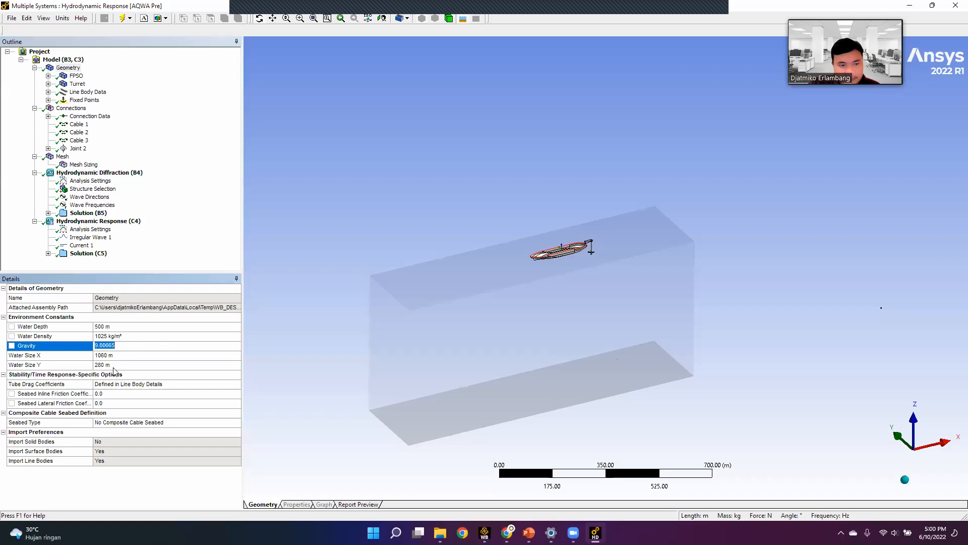
click(65, 356)
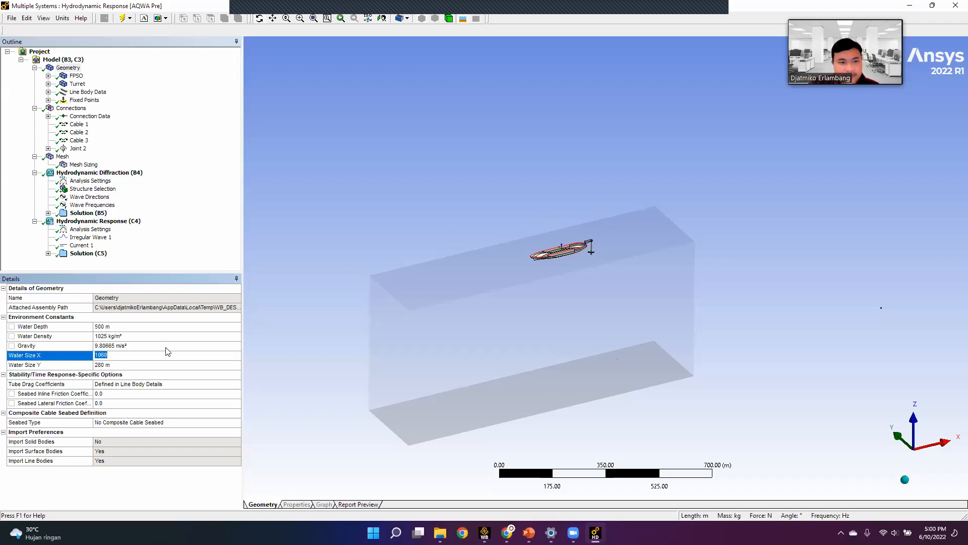
click(141, 363)
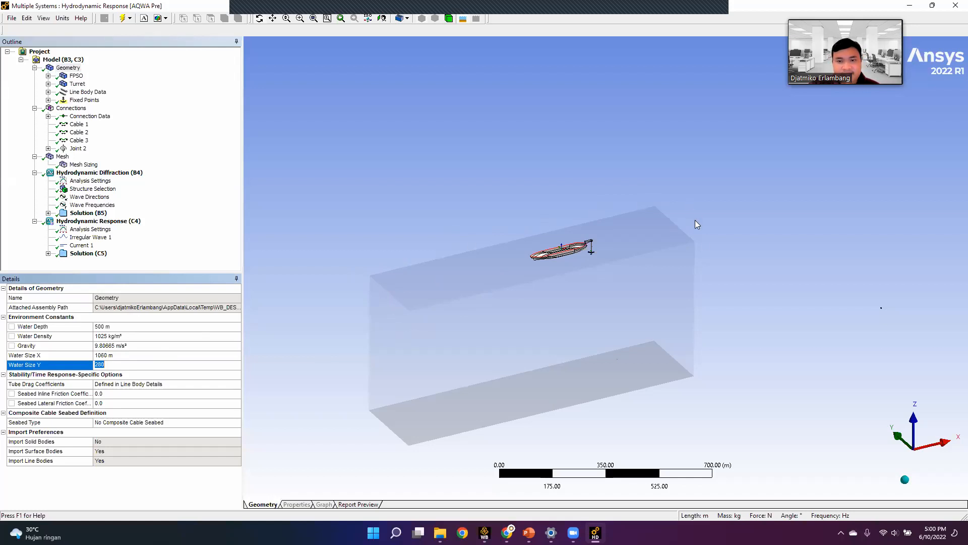
click(126, 357)
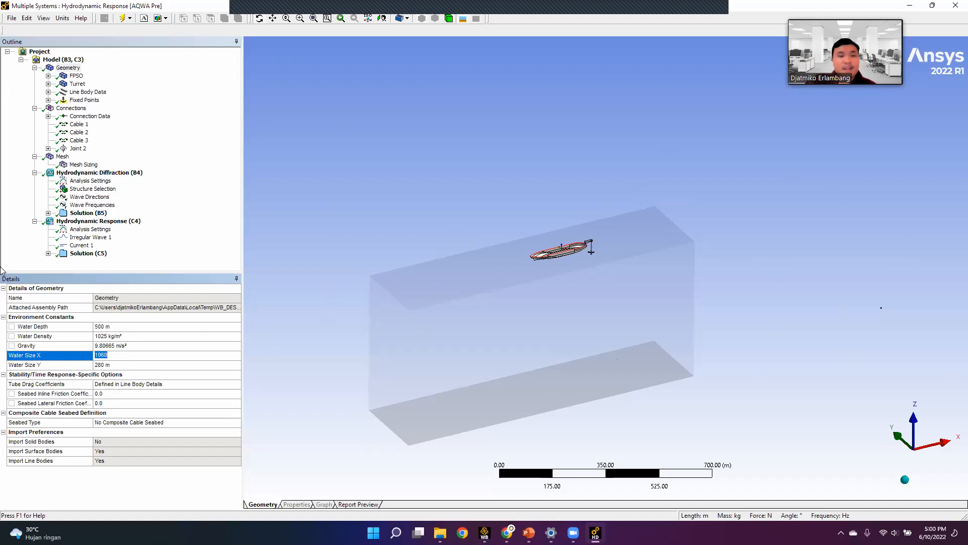
Review the FPSO's mass properties and the parts it contains, and inspect the Top Hull body up close.
click(77, 76)
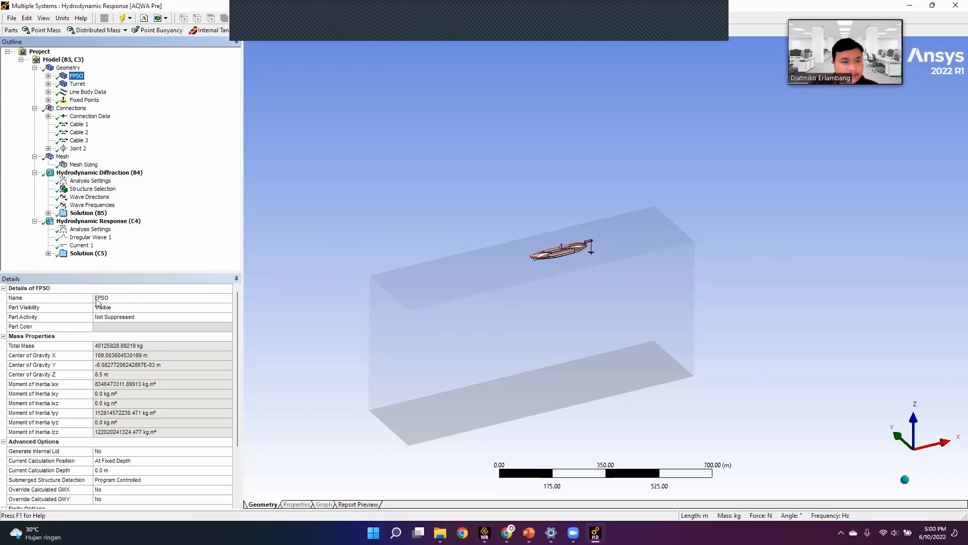
click(49, 76)
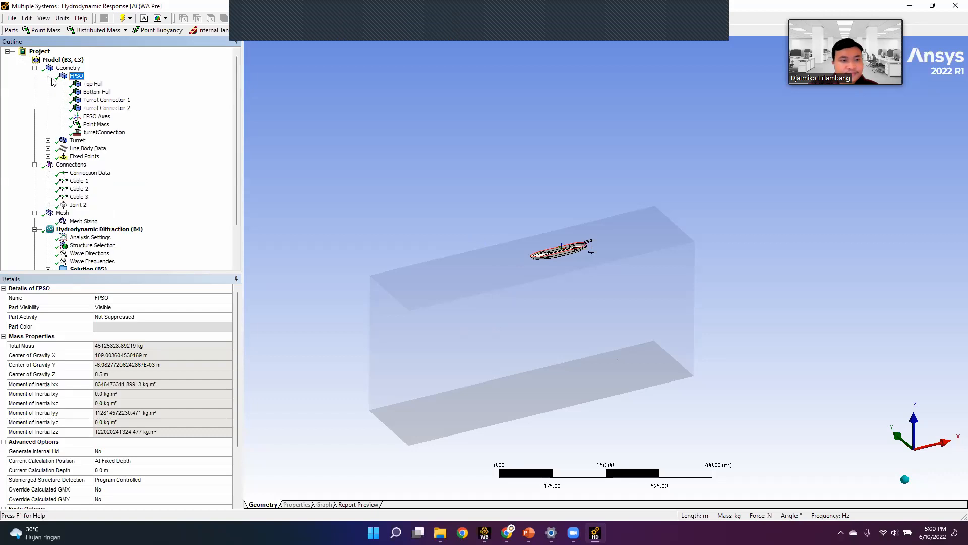
click(93, 83)
scroll(548, 263, down, 1)
scroll(548, 262, up, 15)
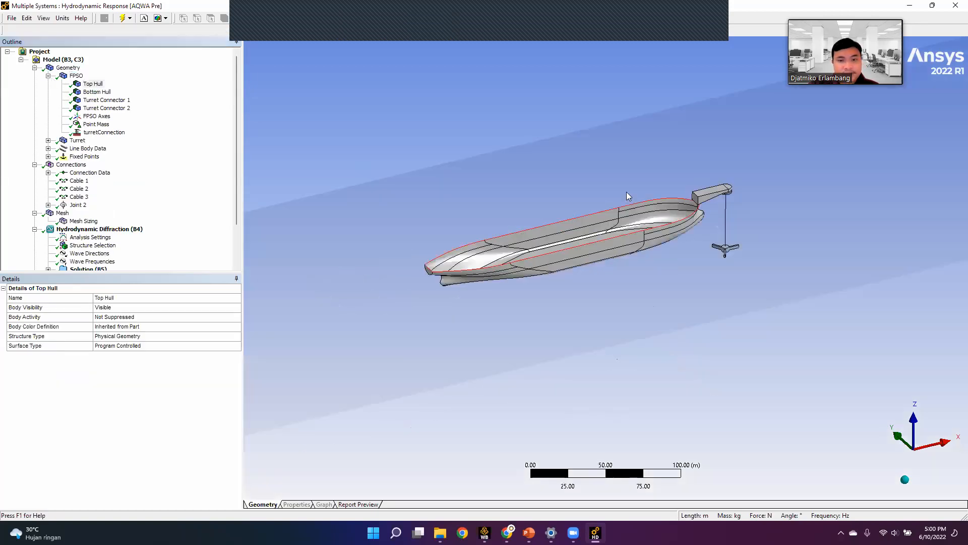
middle_drag(542, 247, 523, 246)
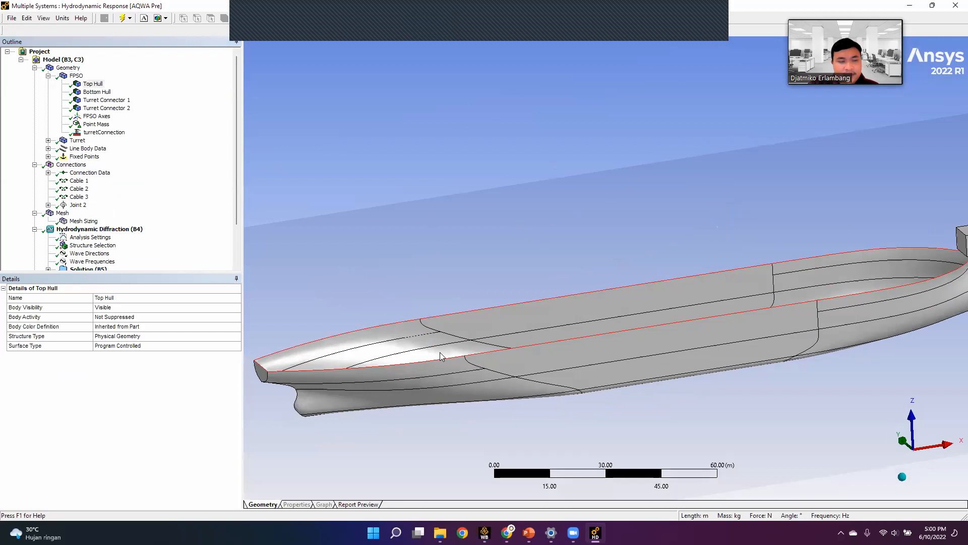
Examine the FPSO axes alignment and the location and mass definition of the FPSO's point mass.
click(99, 116)
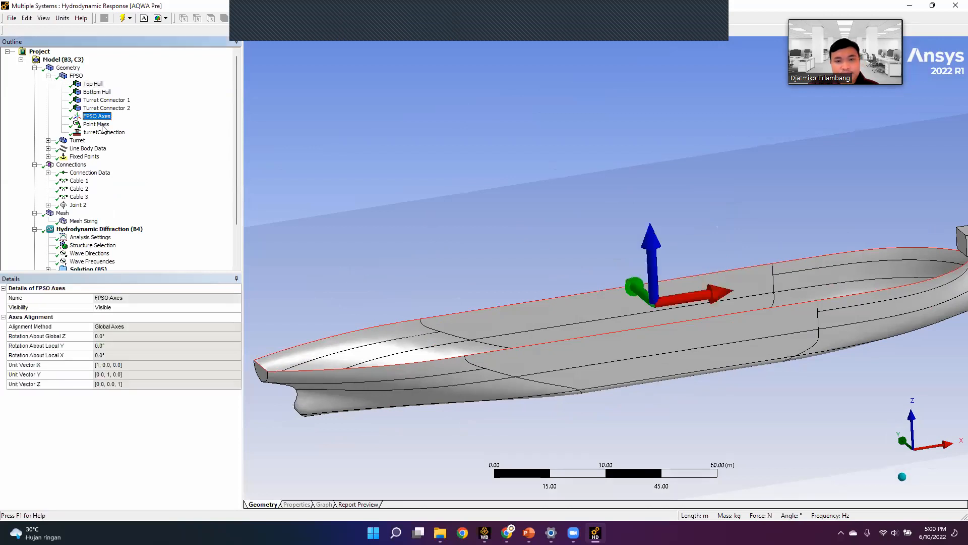
click(97, 124)
scroll(539, 279, down, 5)
middle_drag(679, 301, 752, 306)
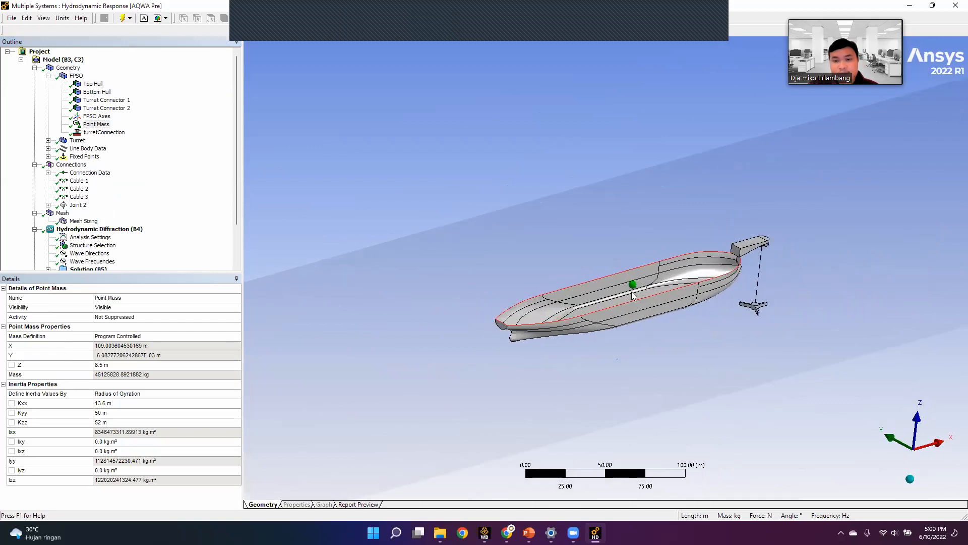
scroll(622, 282, up, 3)
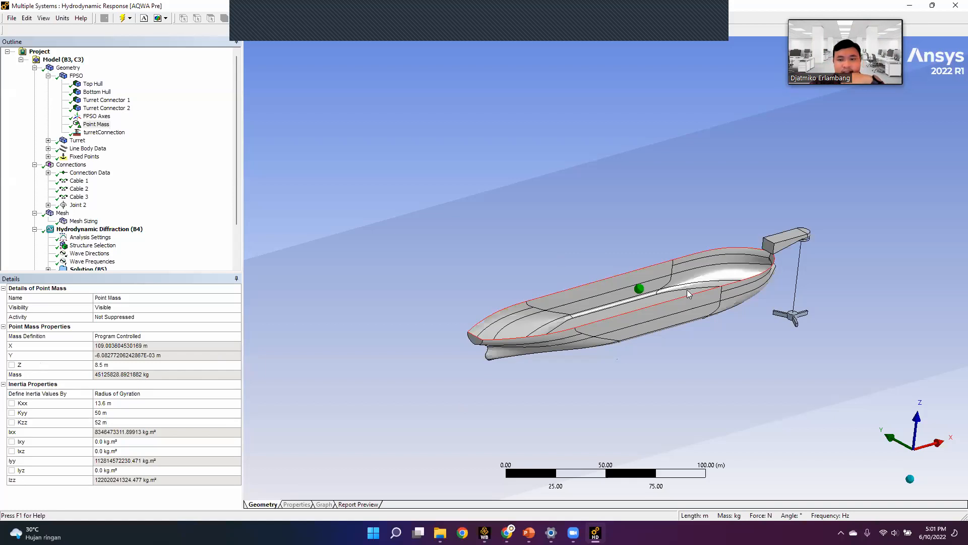
middle_drag(676, 247, 632, 315)
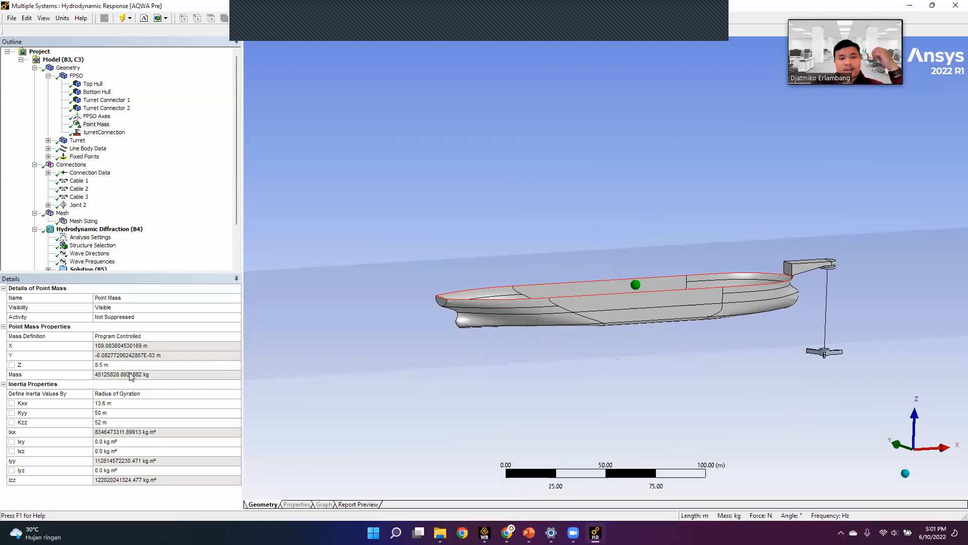
middle_drag(702, 207, 520, 268)
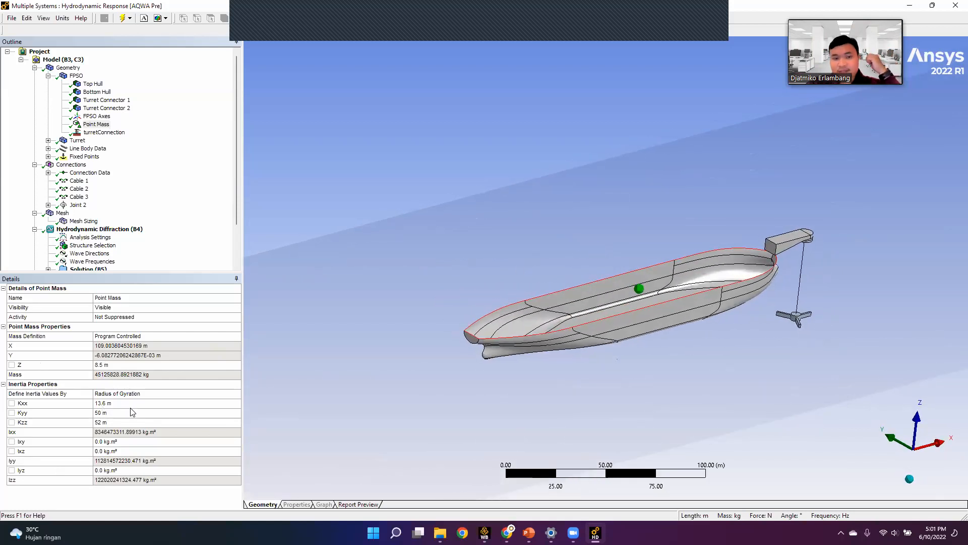
Check the inertia definition options of the FPSO point mass and its Kxx, Kyy and Kzz radii of gyration, keeping Radius of Gyration.
click(186, 396)
click(185, 396)
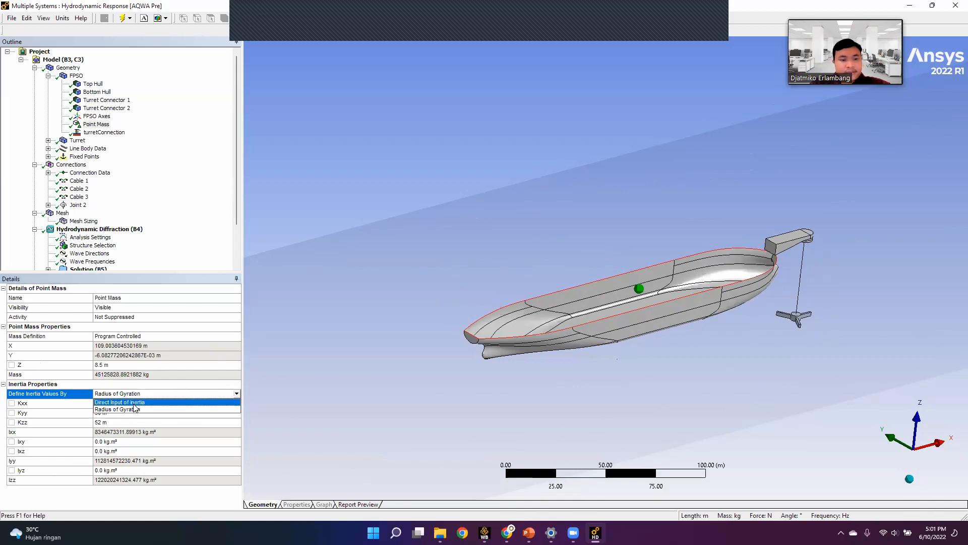
click(160, 392)
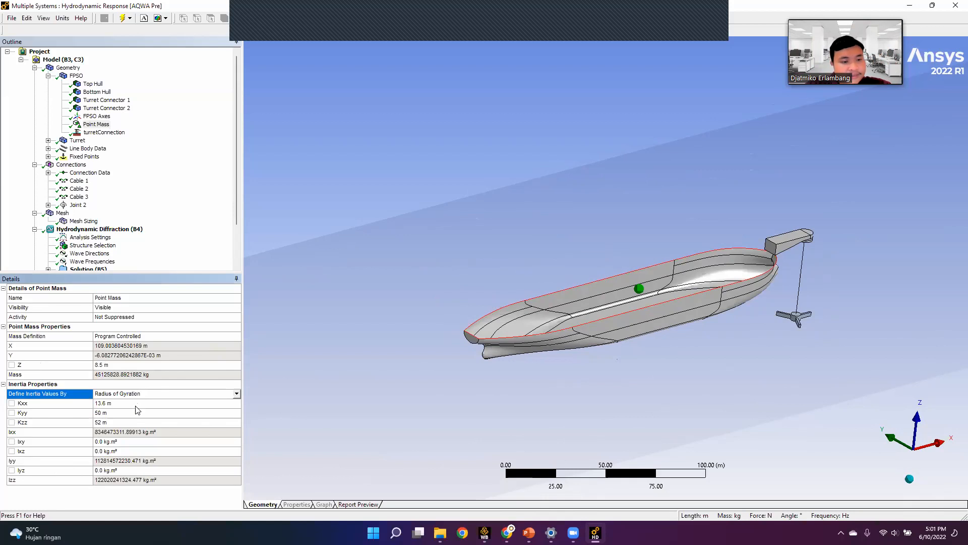
click(115, 404)
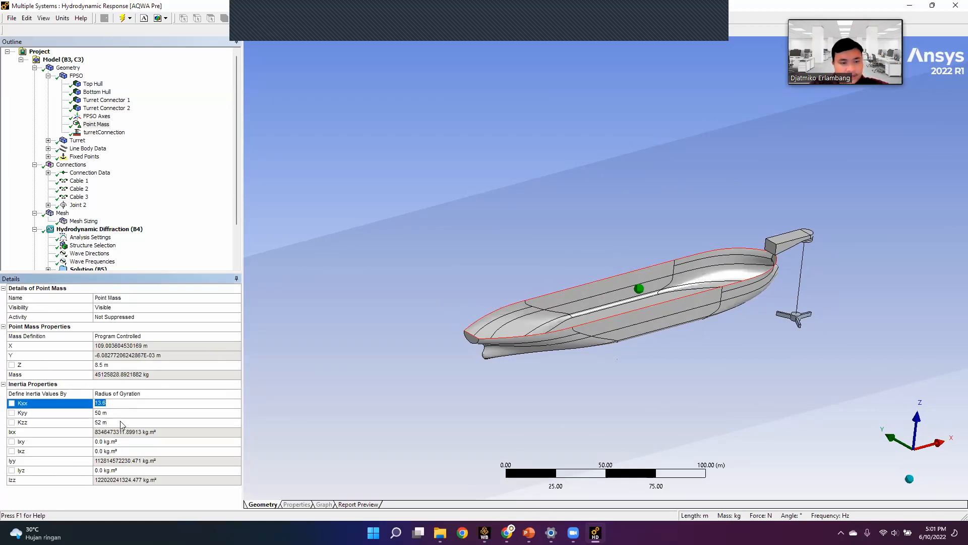
click(121, 424)
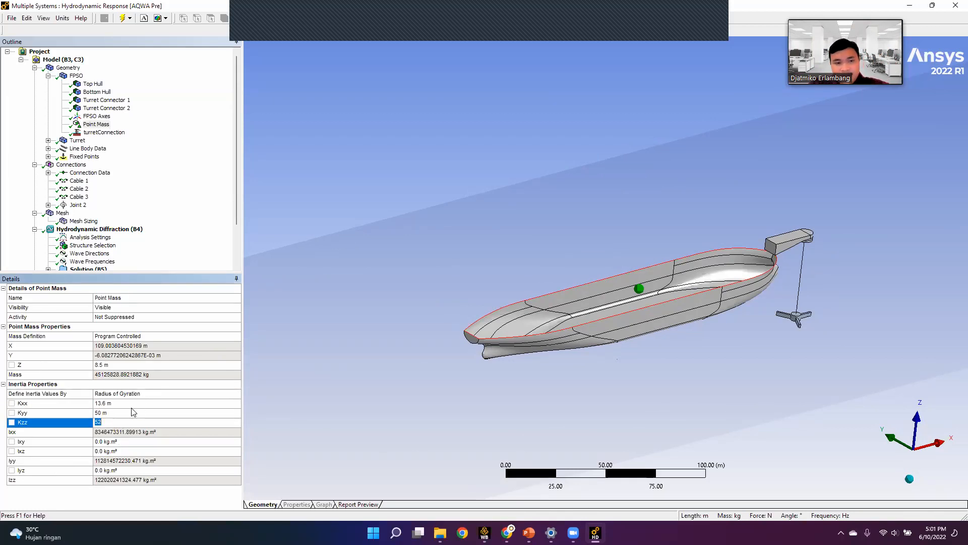
click(100, 403)
click(121, 414)
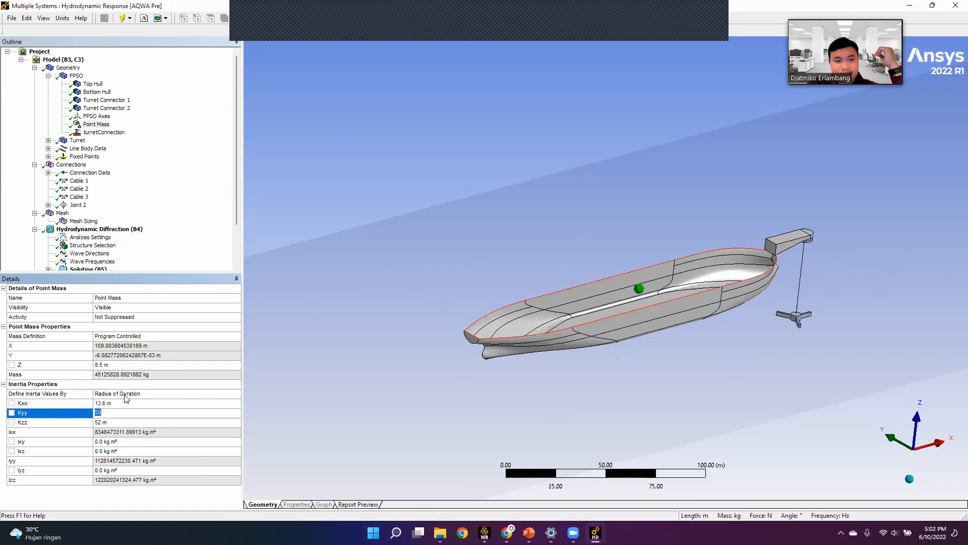
click(140, 402)
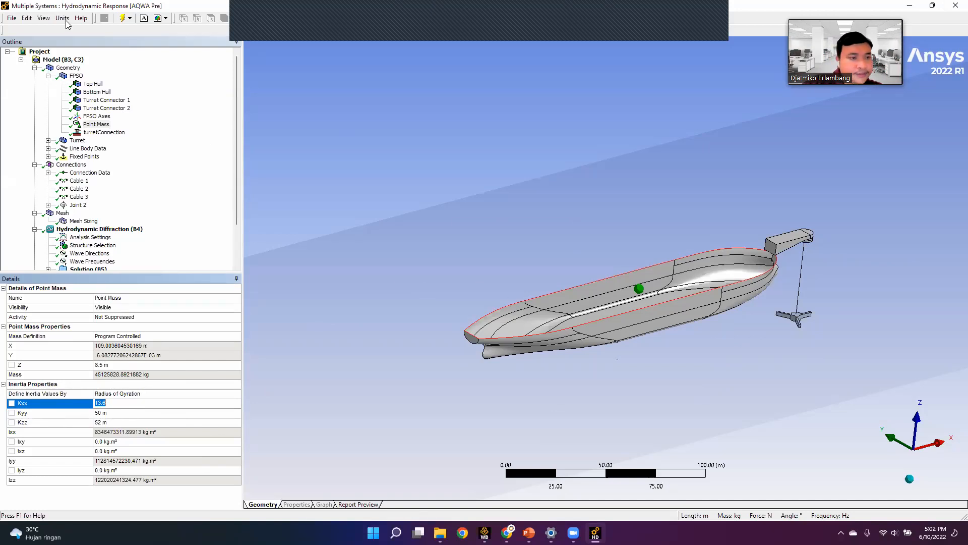
Examine the parts under Turret, including Turret Up 2, and the turret point mass's position, manual mass and directly entered inertia.
click(47, 140)
click(76, 142)
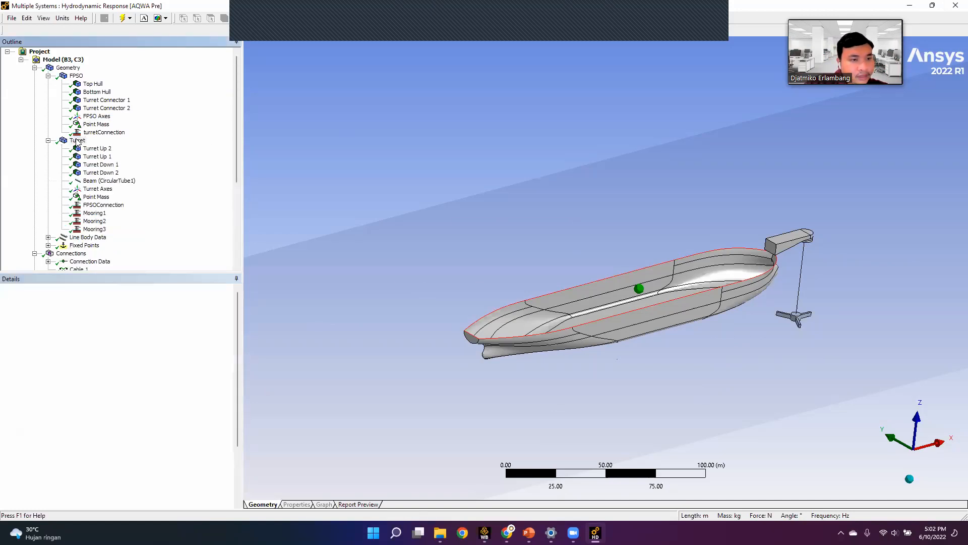
click(100, 198)
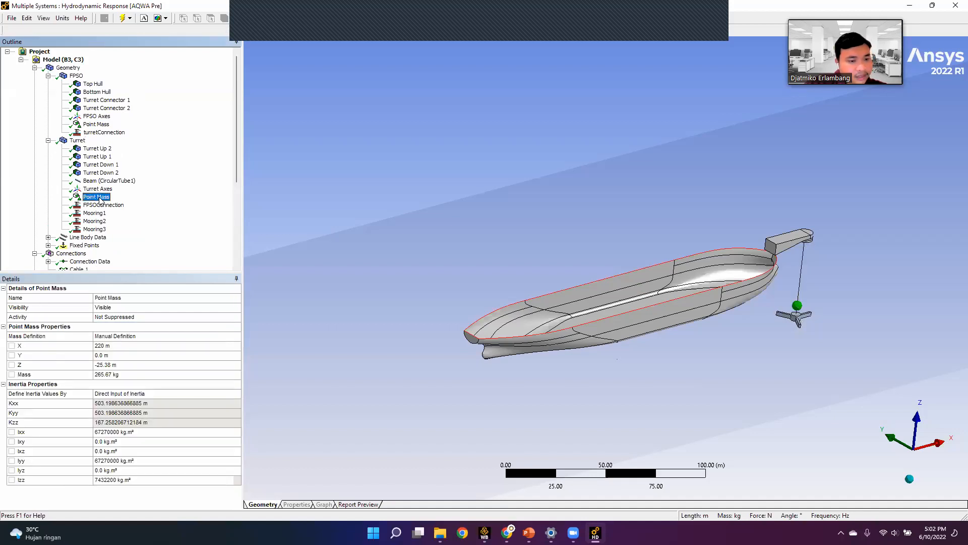
click(96, 148)
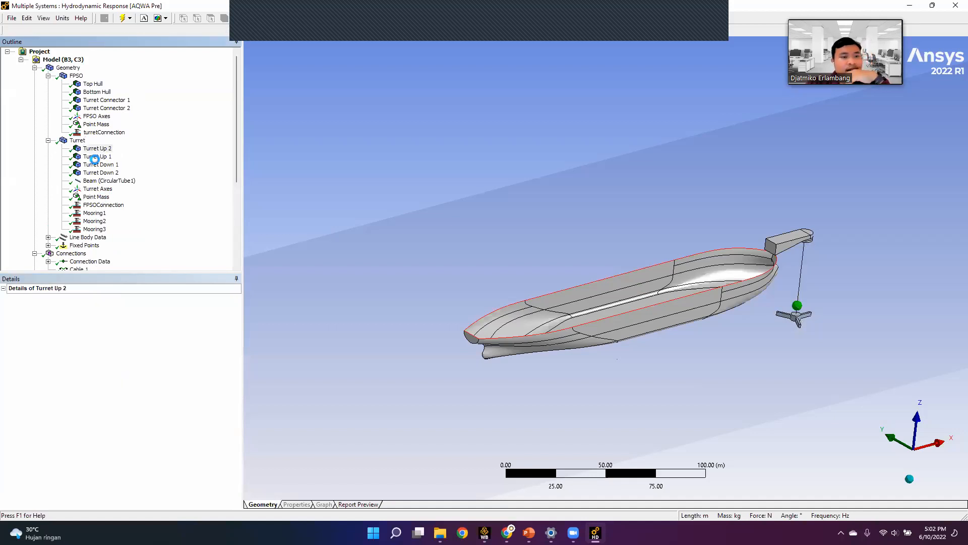
scroll(847, 244, down, 3)
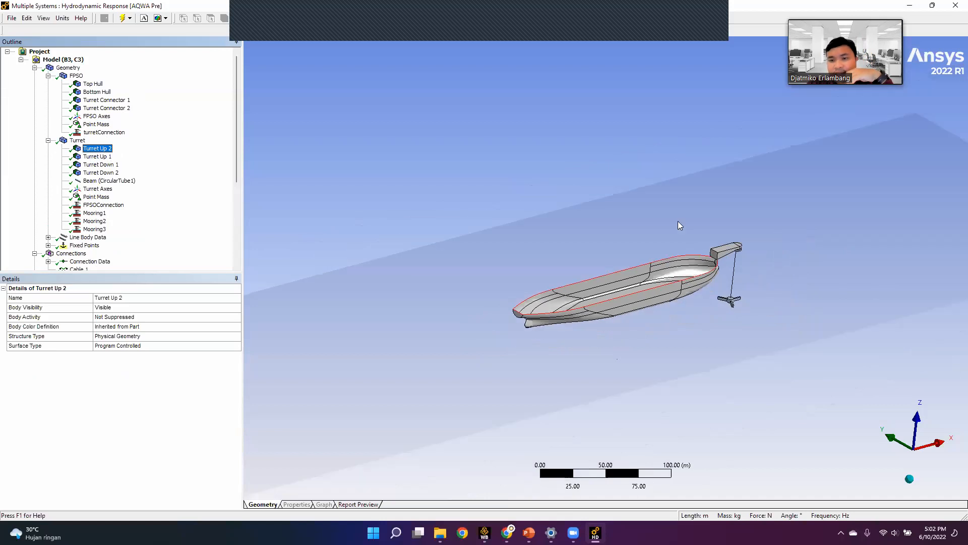
right_drag(678, 221, 822, 292)
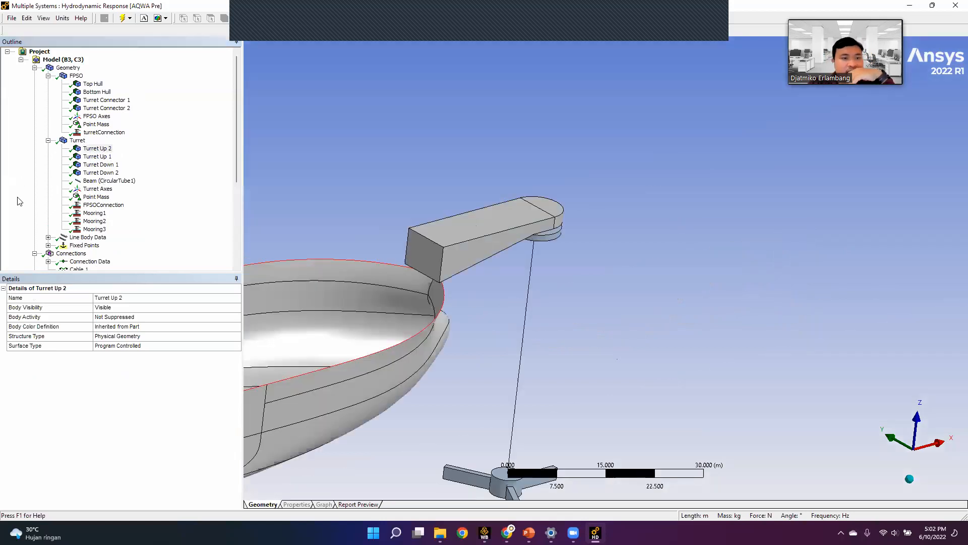
click(97, 197)
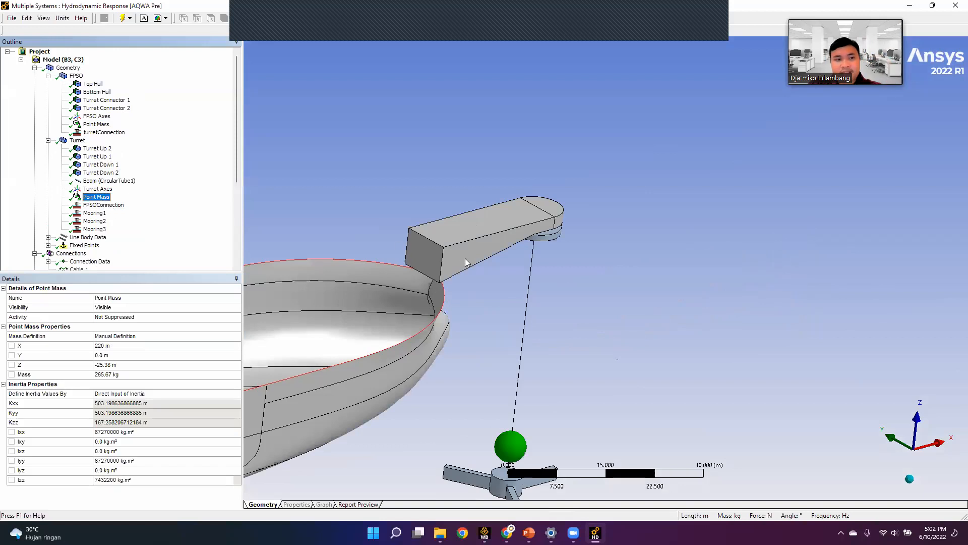
scroll(572, 245, down, 3)
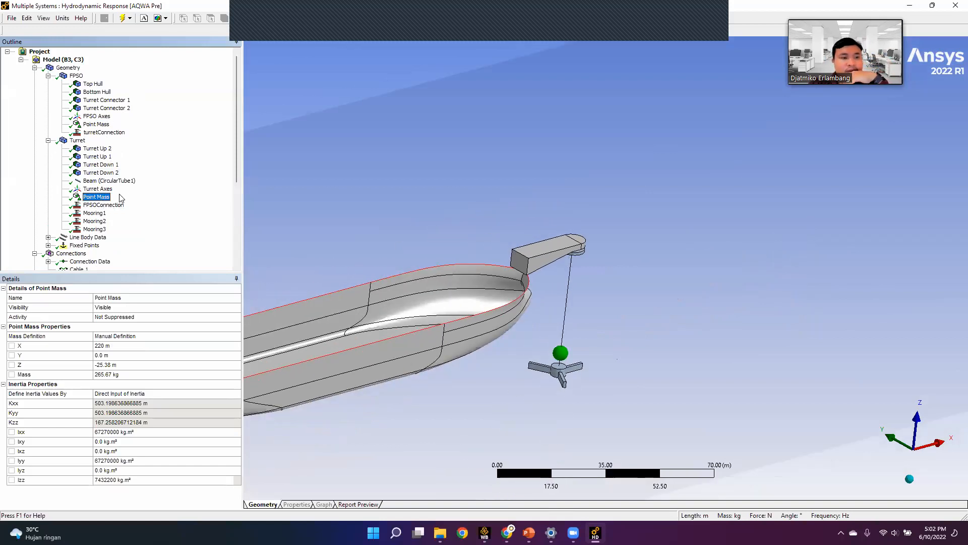
Expand Line Body Data, locate the fixed points, and view the model's Connections around the turret.
scroll(121, 199, down, 6)
click(48, 101)
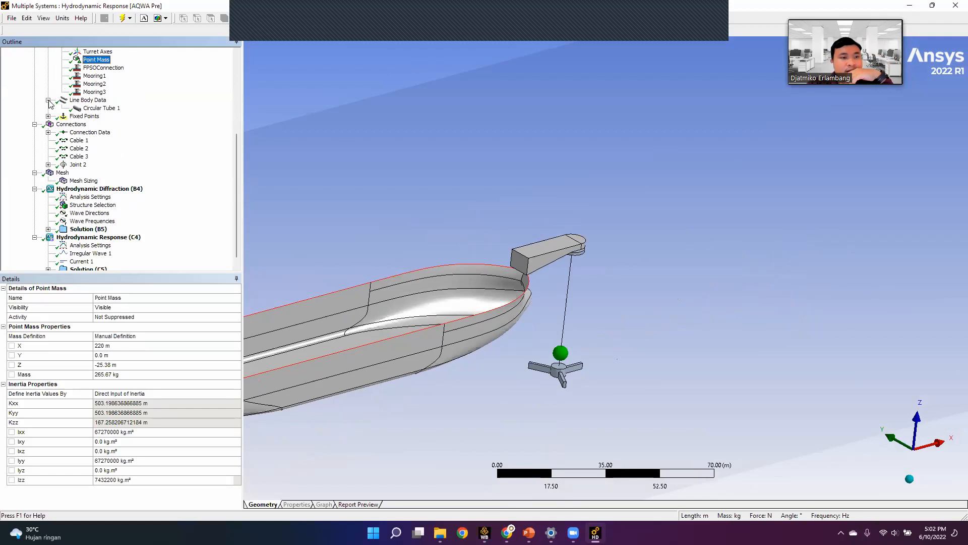
click(97, 116)
click(54, 125)
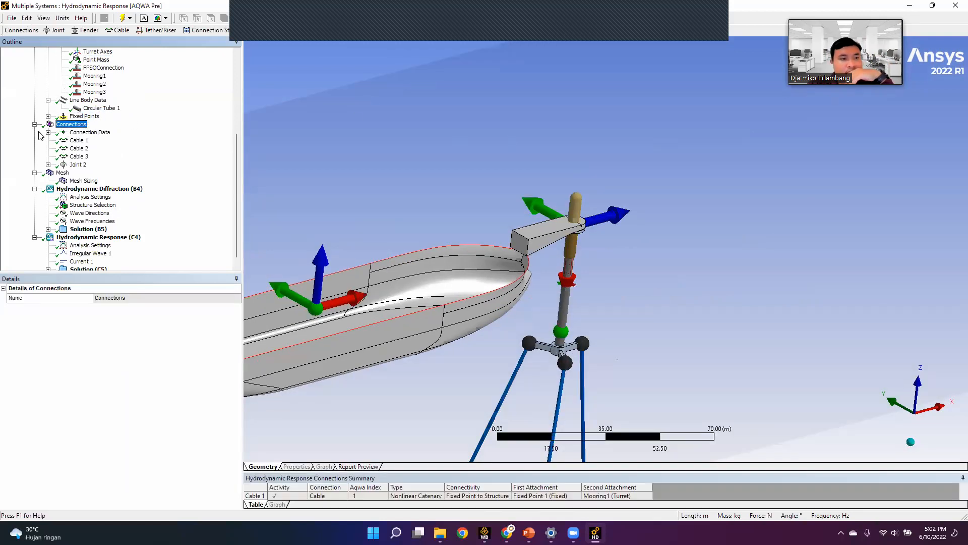
scroll(135, 139, up, 6)
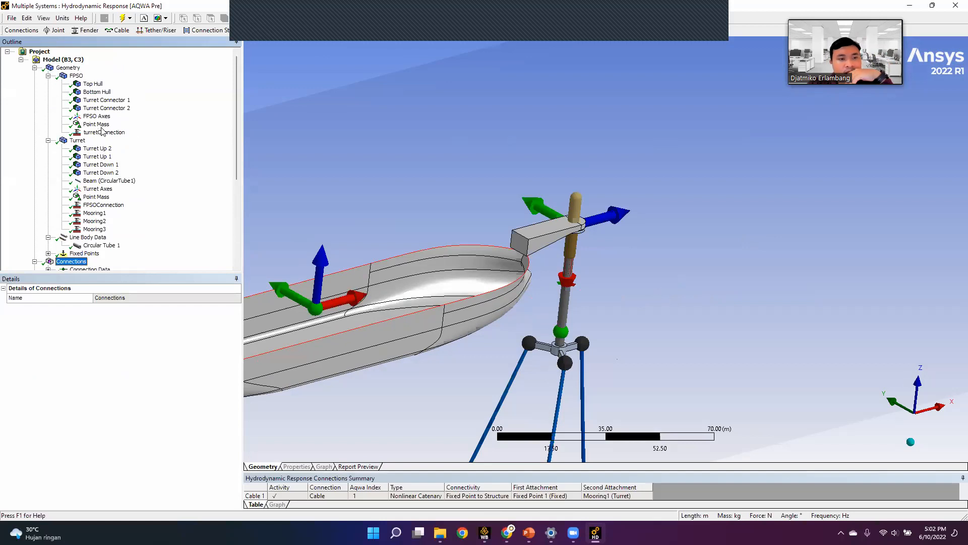
Inspect up close where the FPSO's turretConnection point sits on the turret connector arm.
click(105, 132)
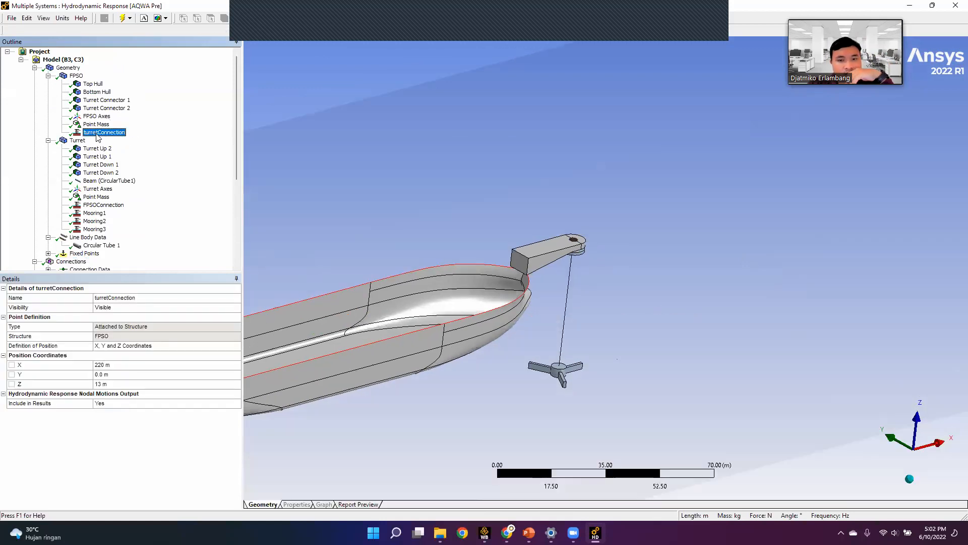
right_drag(550, 208, 625, 327)
middle_drag(527, 152, 467, 134)
scroll(670, 285, down, 3)
right_drag(680, 236, 818, 373)
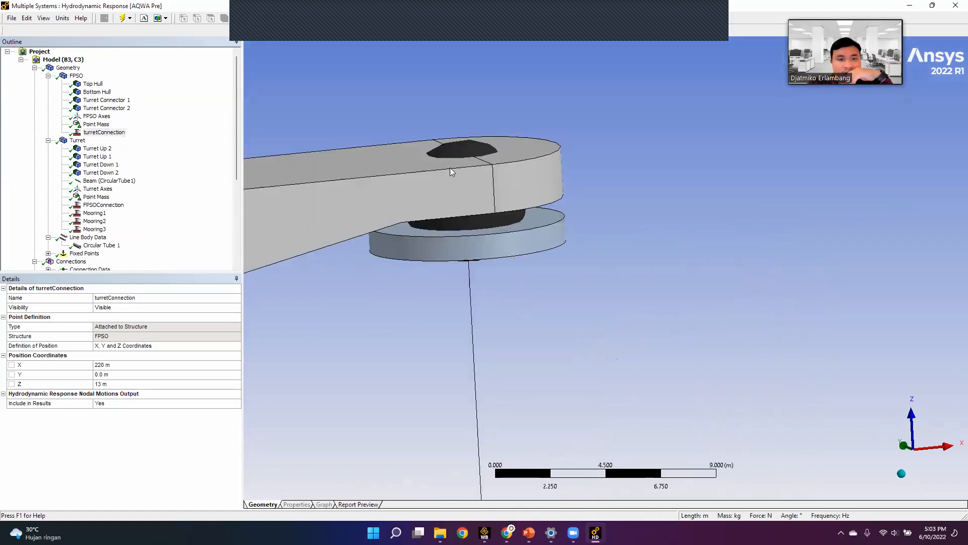
Check the X, Y and Z position coordinates of turretConnection against the bow and turret geometry.
click(111, 133)
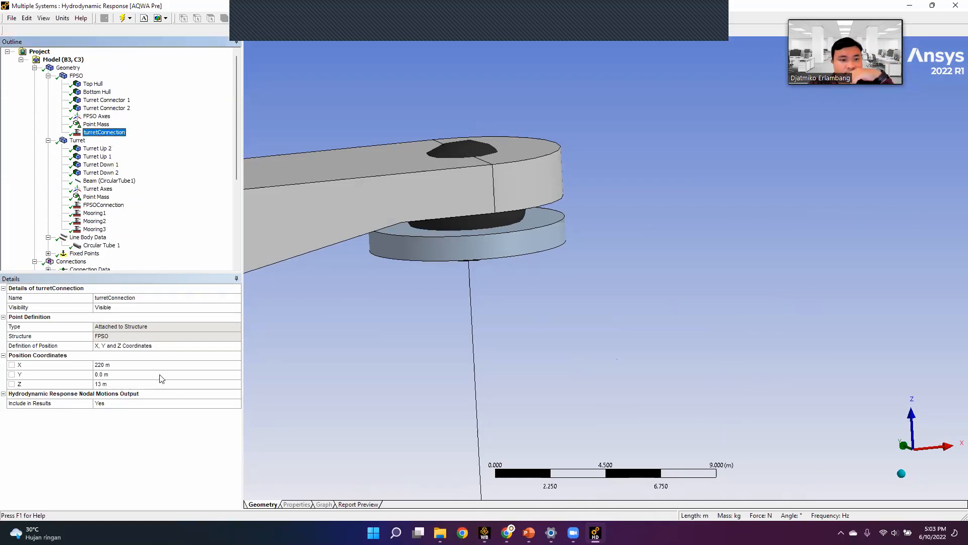
click(120, 373)
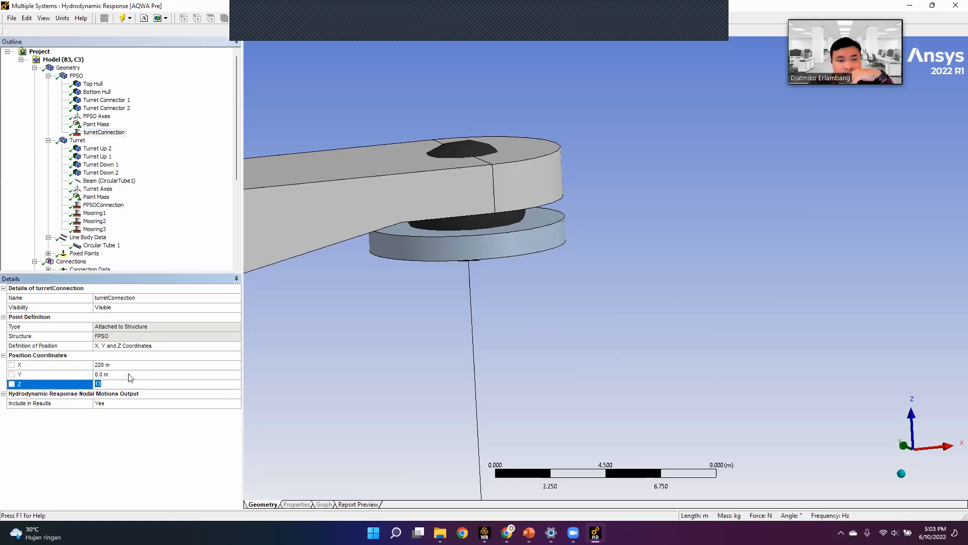
click(139, 364)
scroll(615, 281, down, 5)
scroll(622, 295, down, 5)
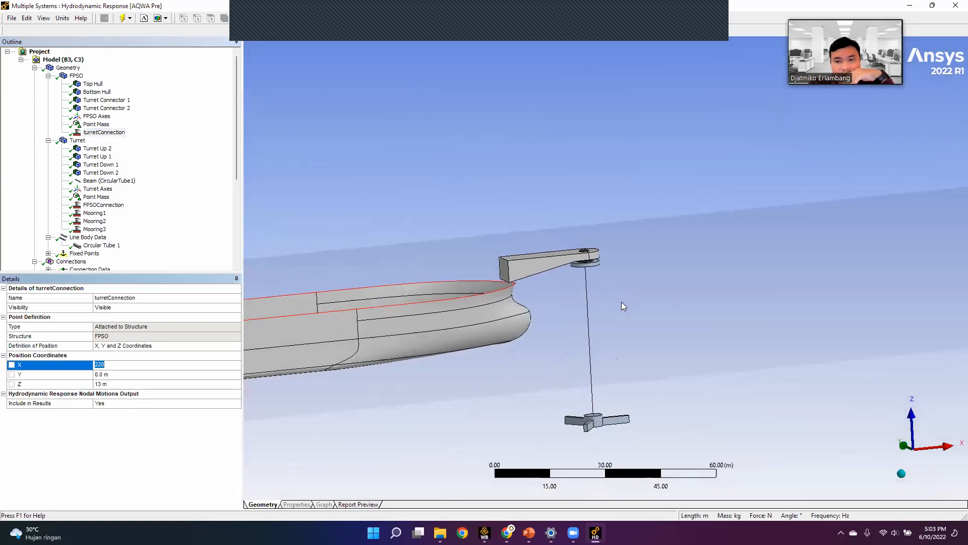
right_drag(566, 232, 650, 310)
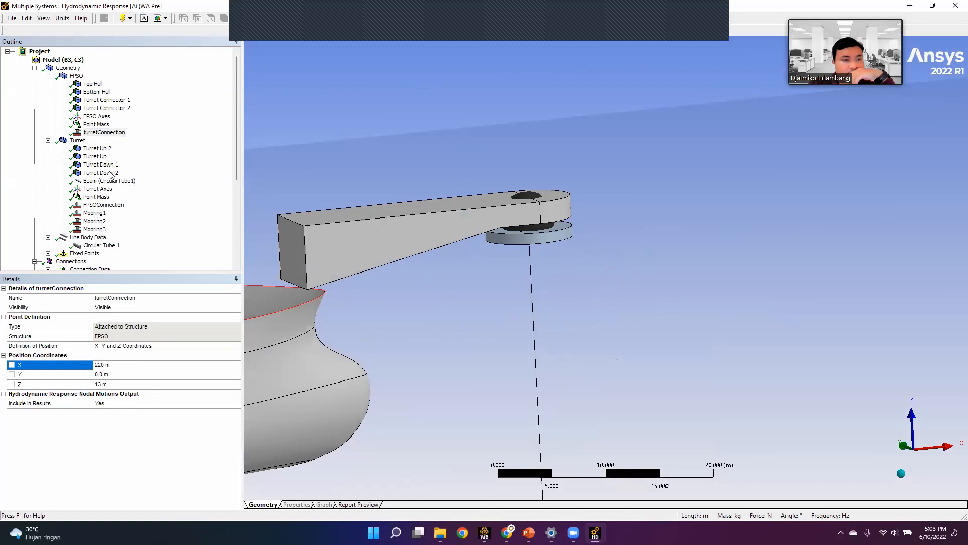
Examine the turret's FPSOConnection point, its position coordinates and its placement below the connector arm.
click(103, 204)
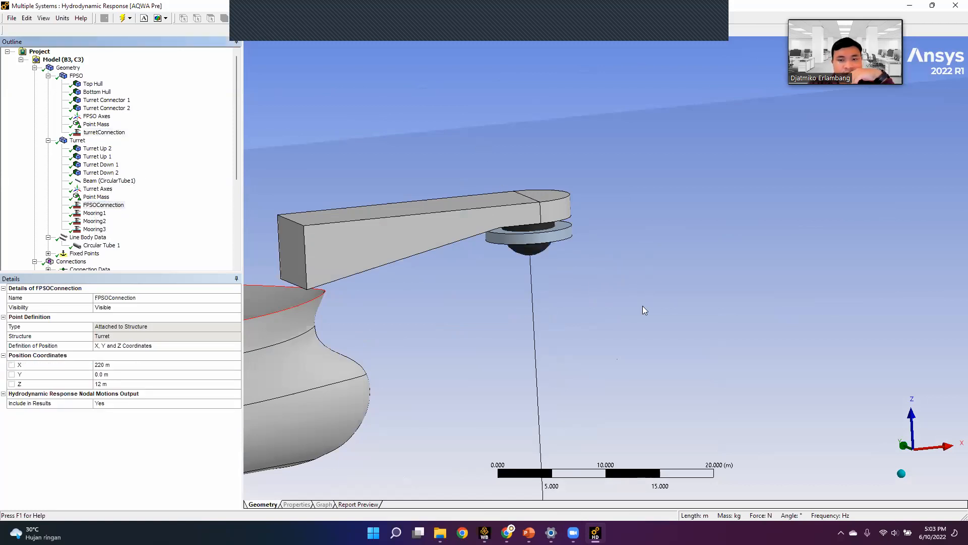
scroll(513, 286, up, 3)
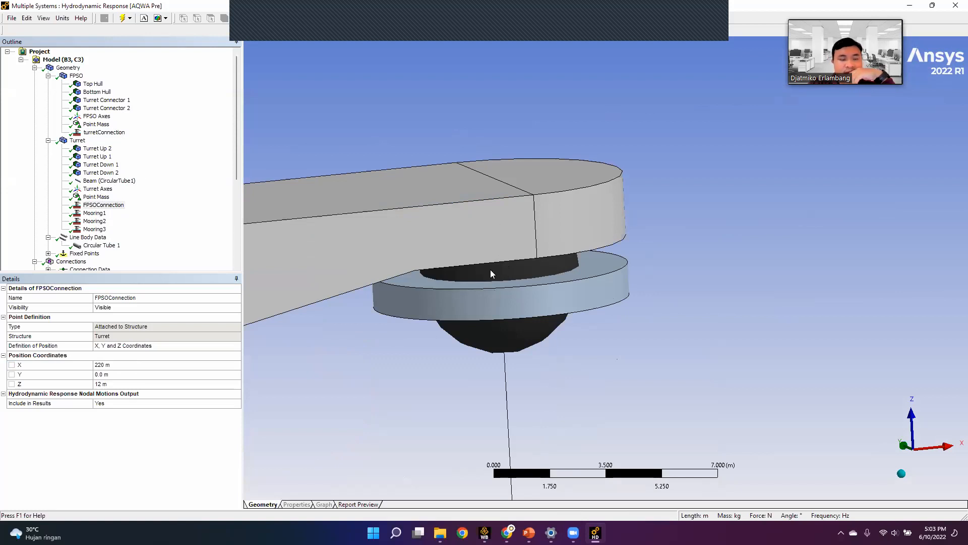
scroll(466, 267, down, 3)
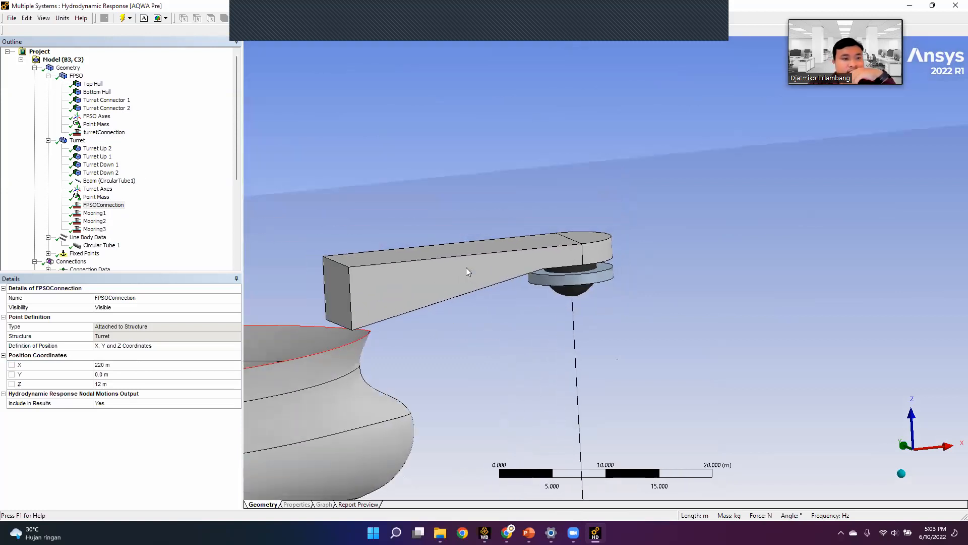
scroll(466, 267, down, 5)
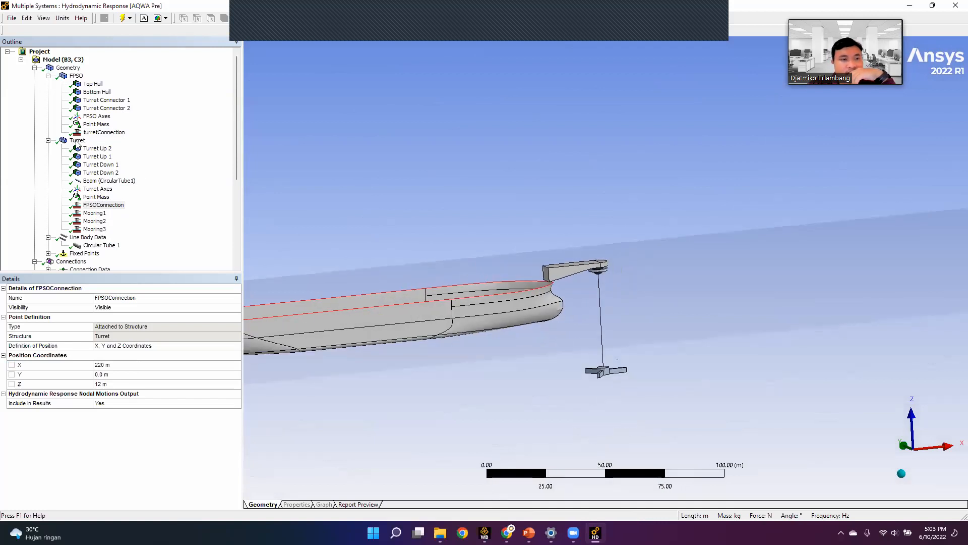
Inspect the turret's lower end and the Mooring1, Mooring2 and Mooring3 points on its arms.
click(76, 141)
scroll(651, 404, up, 3)
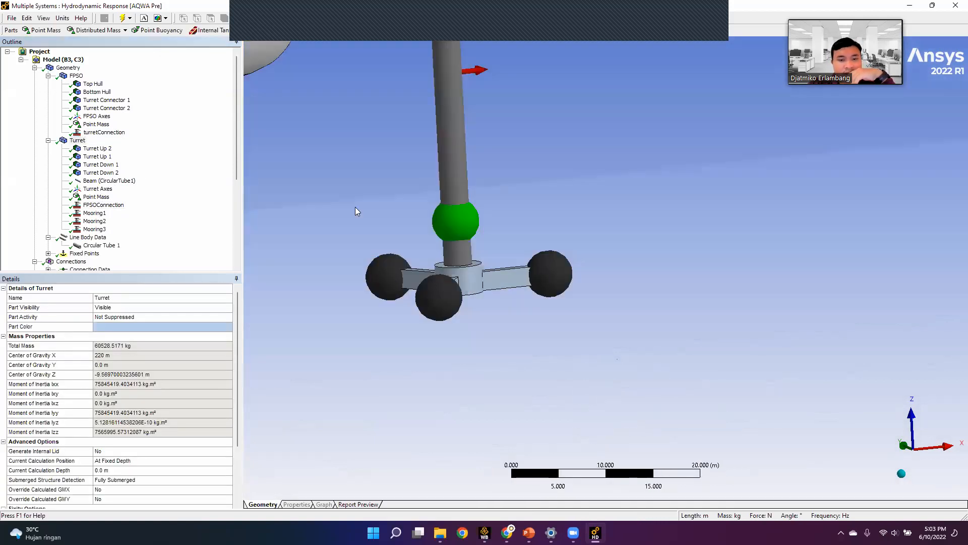
click(95, 213)
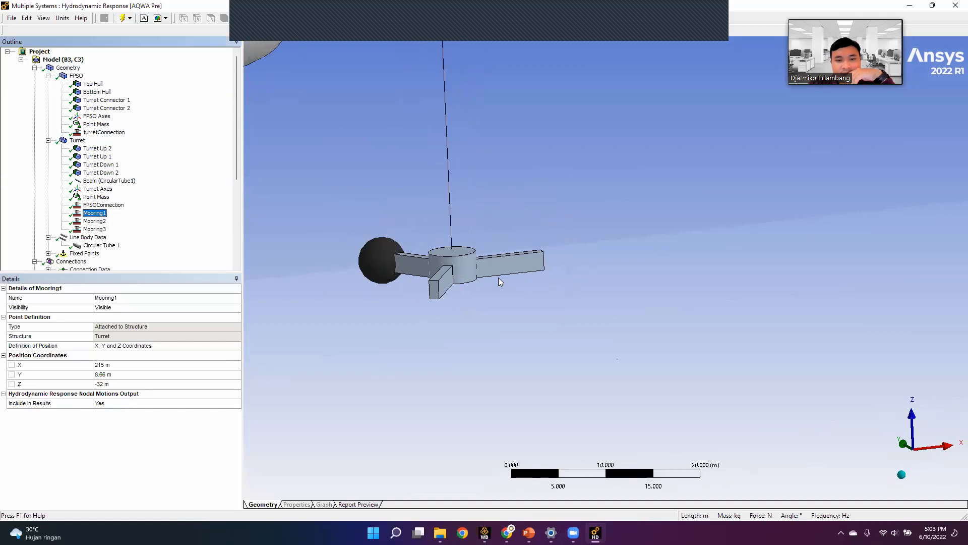
click(95, 221)
click(96, 230)
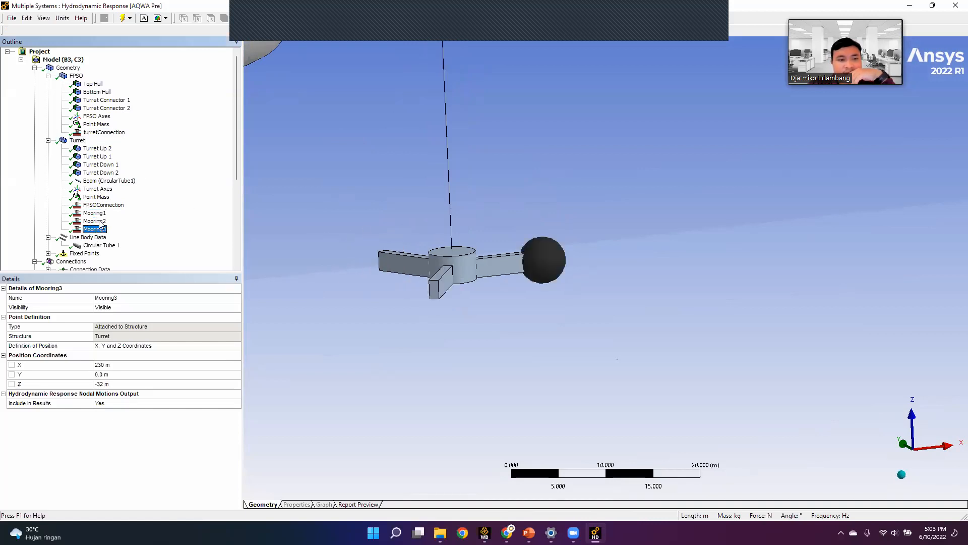
Cycle through the three mooring points to compare which turret arm each one is attached to.
key(Up)
key(Up)
key(Down)
key(Down)
key(Up)
key(Up)
key(Down)
key(Down)
Review the position coordinates of Mooring1, Mooring2 and Mooring3 on the turret.
click(99, 215)
click(99, 221)
click(100, 229)
click(99, 220)
click(98, 213)
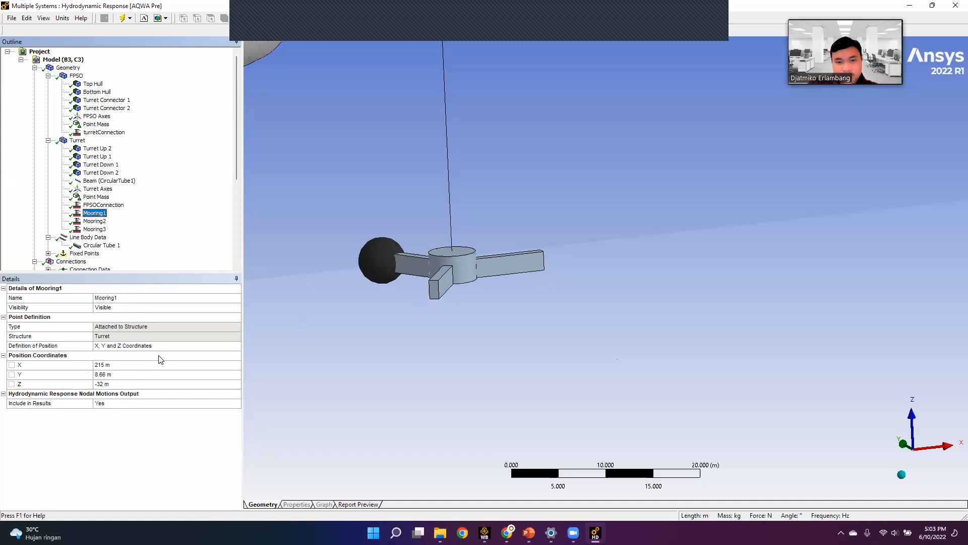
click(93, 221)
click(91, 237)
click(94, 229)
Expand Fixed Points and view the seabed anchor points in relation to the whole FPSO model.
click(97, 237)
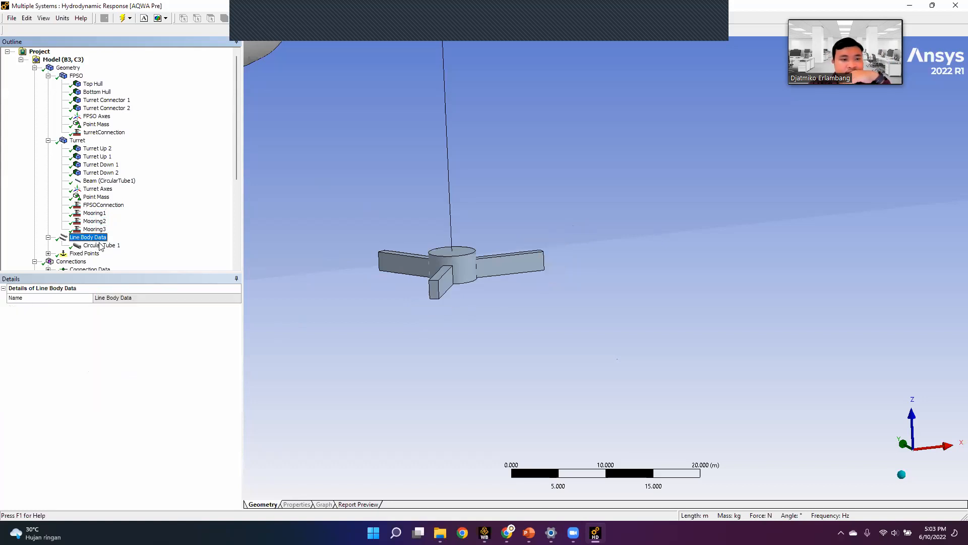
scroll(101, 246, down, 3)
click(49, 172)
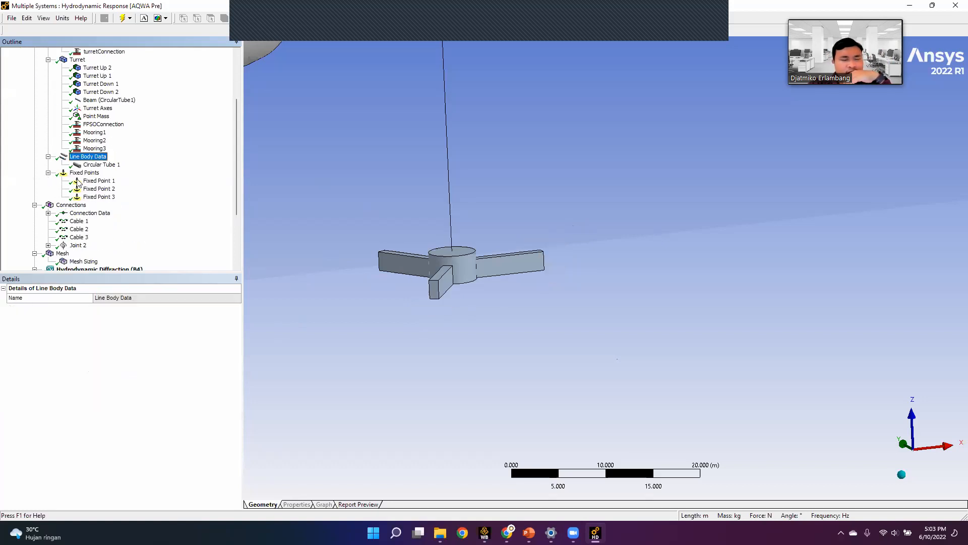
click(84, 173)
scroll(566, 272, down, 6)
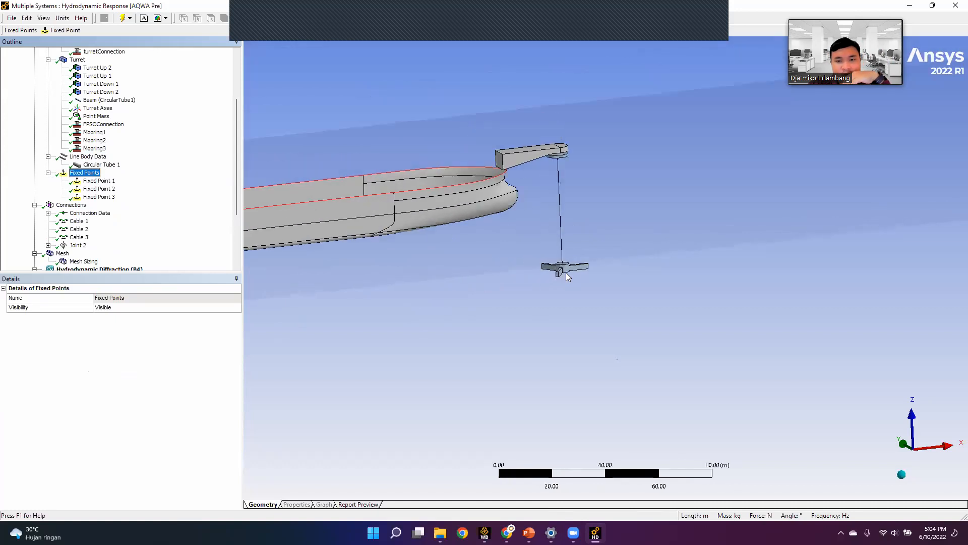
scroll(562, 282, down, 3)
middle_drag(562, 282, 488, 335)
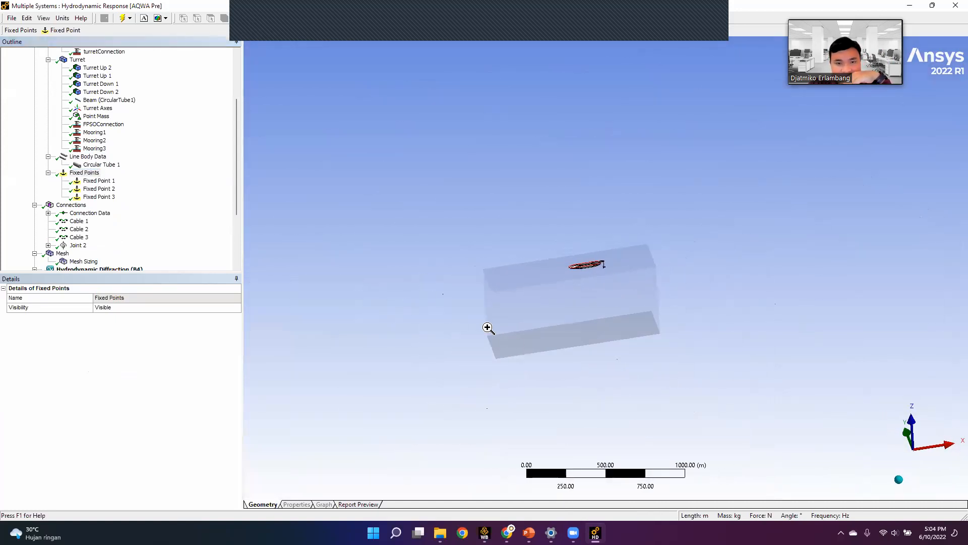
Inspect one of the fixed points up close and its location relative to the water domain.
scroll(447, 139, up, 8)
scroll(447, 140, up, 8)
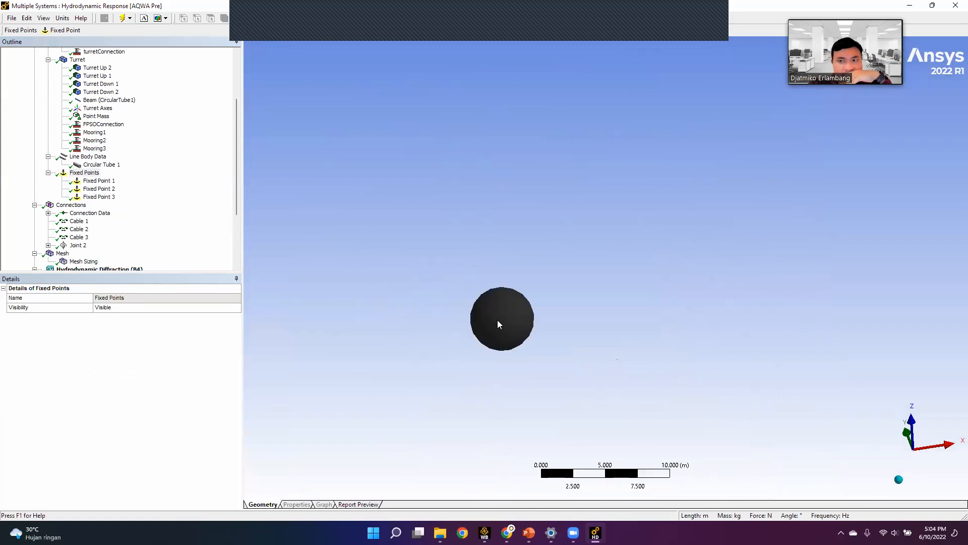
scroll(469, 227, down, 8)
scroll(469, 227, down, 10)
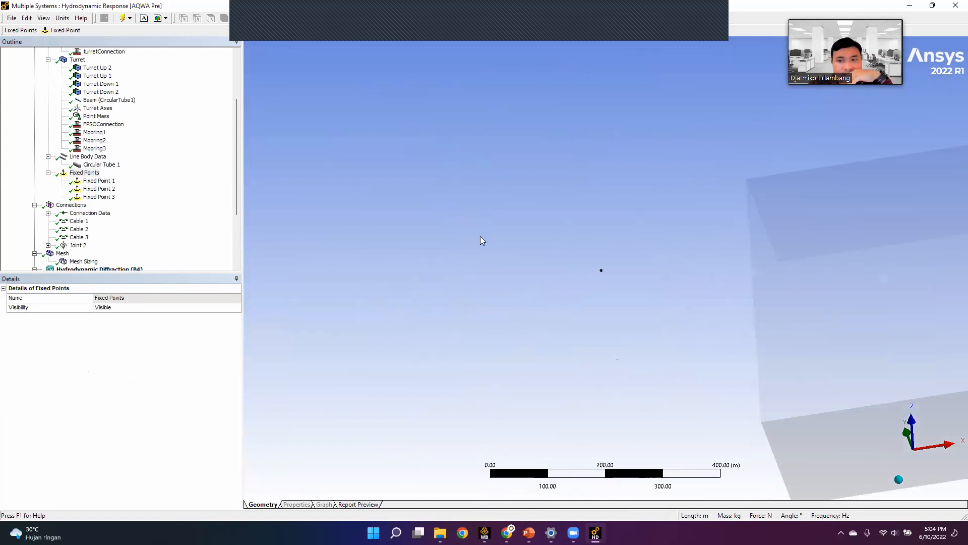
scroll(623, 326, up, 2)
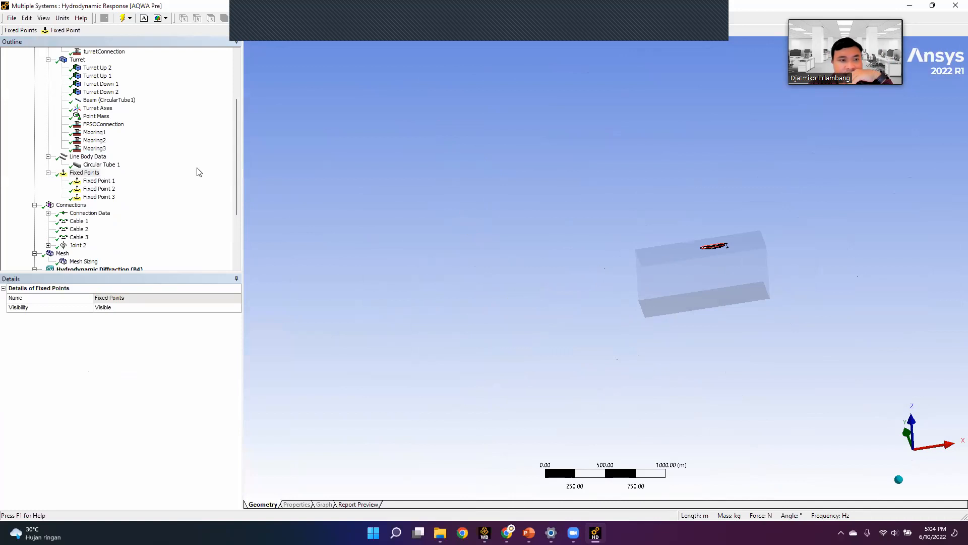
Examine how the connection cables run from the turret arms to the fixed points, and check Fixed Point 1's position coordinates.
click(76, 204)
right_drag(755, 271, 698, 217)
right_drag(565, 139, 610, 223)
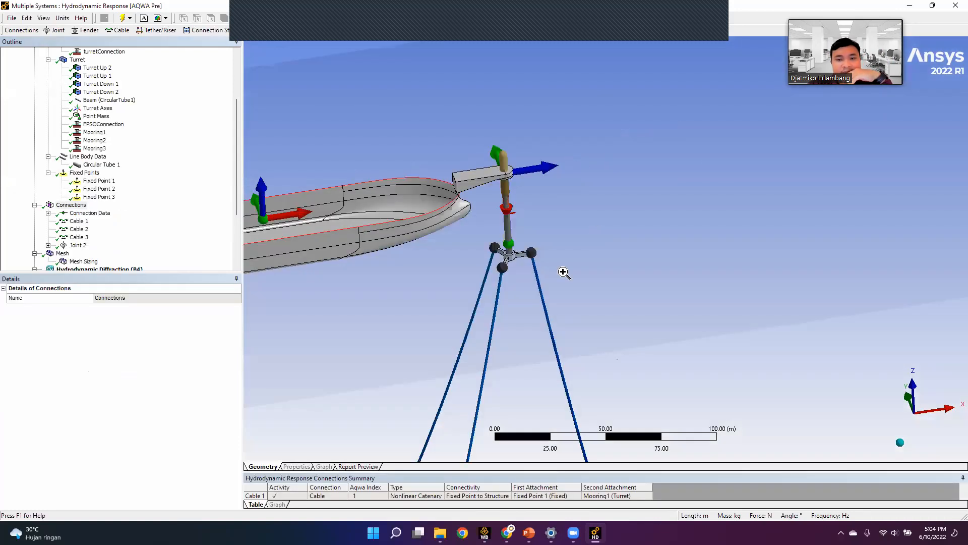
right_drag(564, 271, 660, 340)
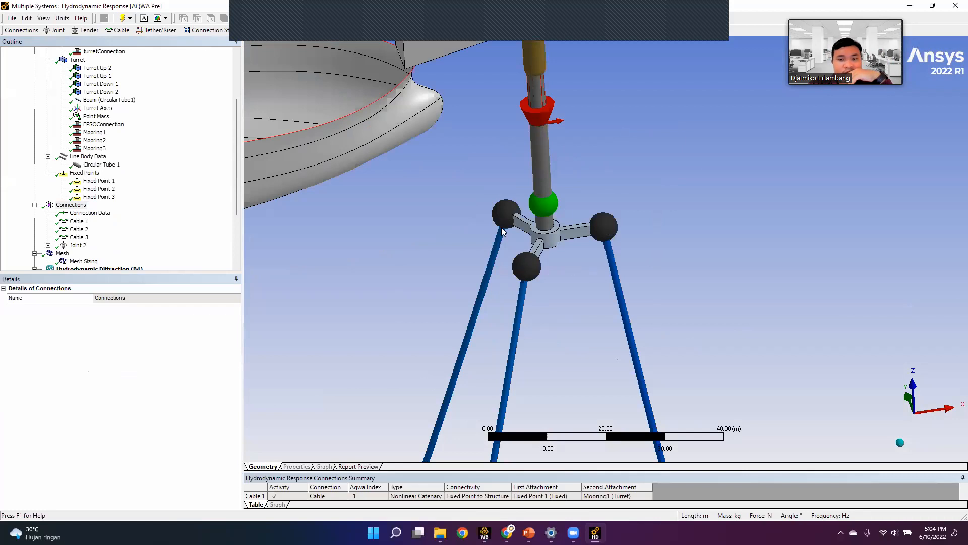
scroll(573, 250, down, 10)
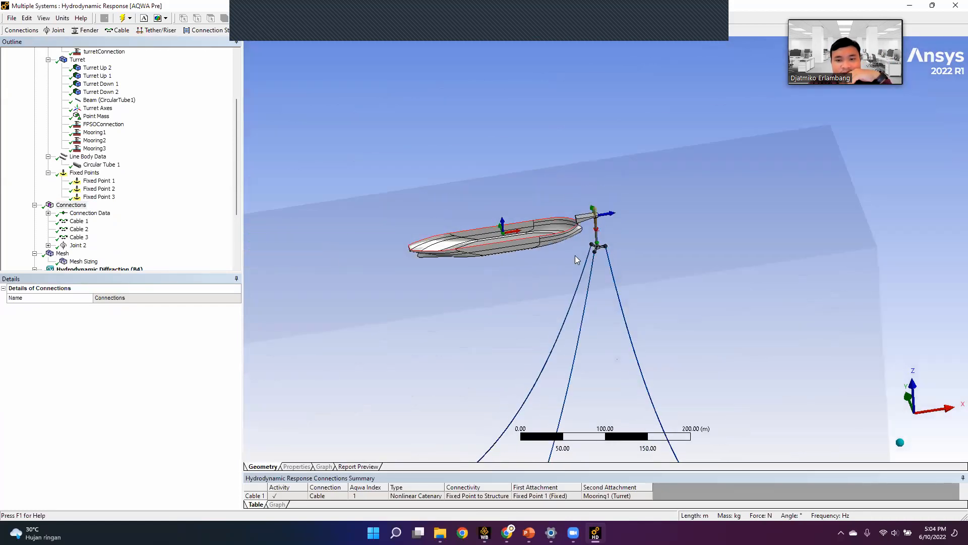
scroll(646, 289, down, 2)
scroll(569, 315, down, 2)
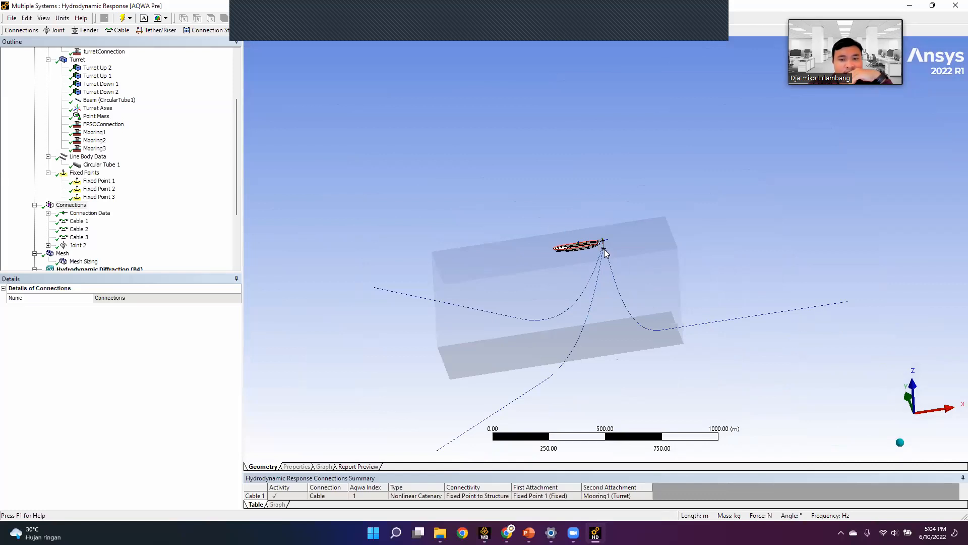
click(106, 181)
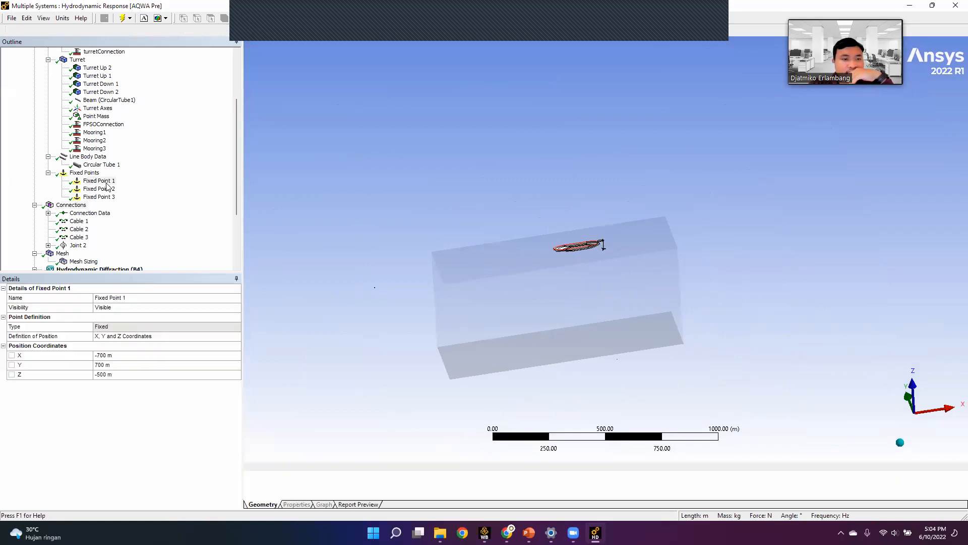
click(85, 172)
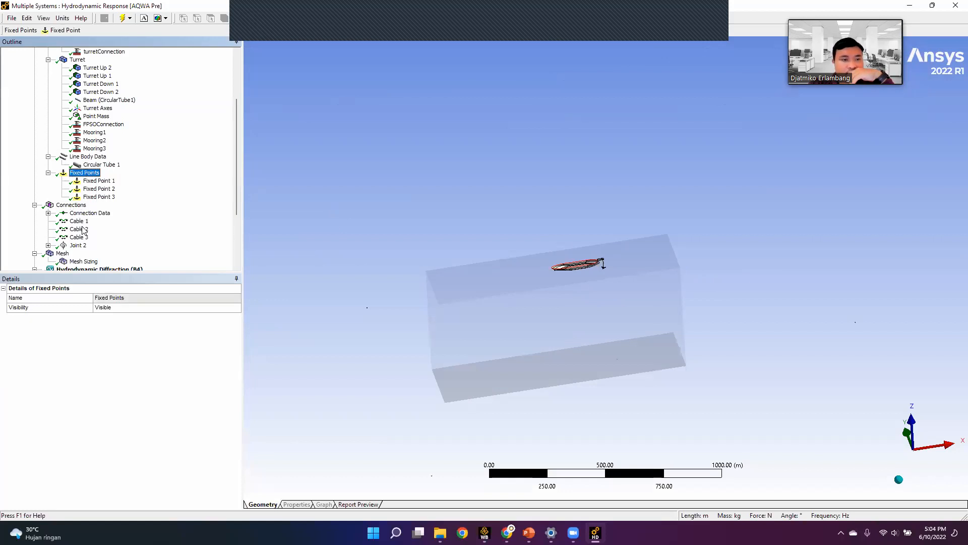
Examine Cable 1's nonlinear catenary definition and trace its run between Fixed Point 1 and Mooring1 on the turret.
click(79, 221)
click(90, 215)
click(79, 221)
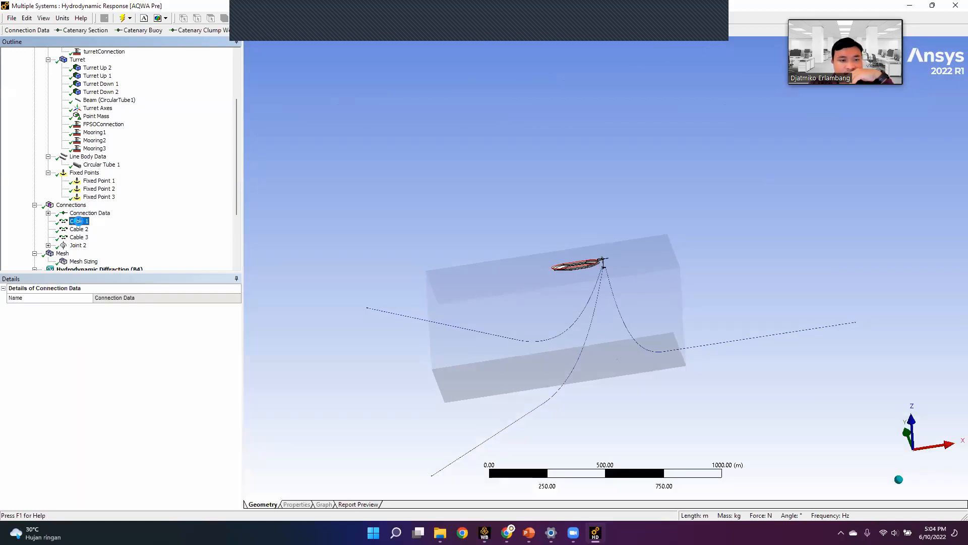
scroll(621, 242, up, 10)
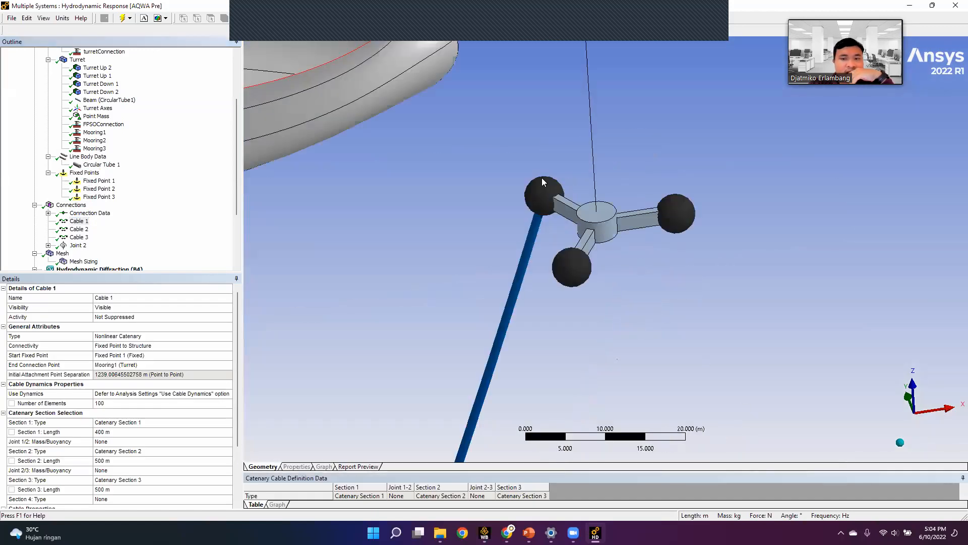
scroll(616, 238, down, 8)
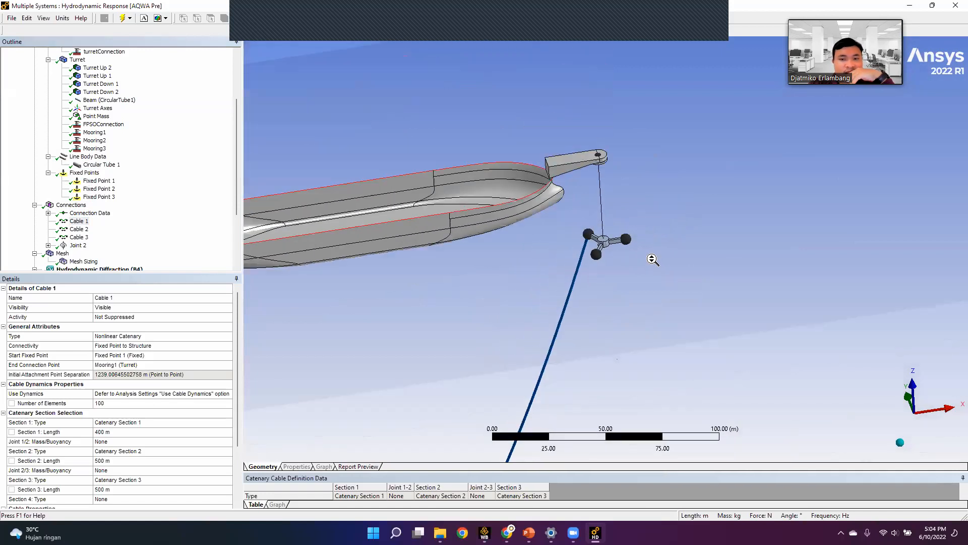
scroll(640, 269, down, 5)
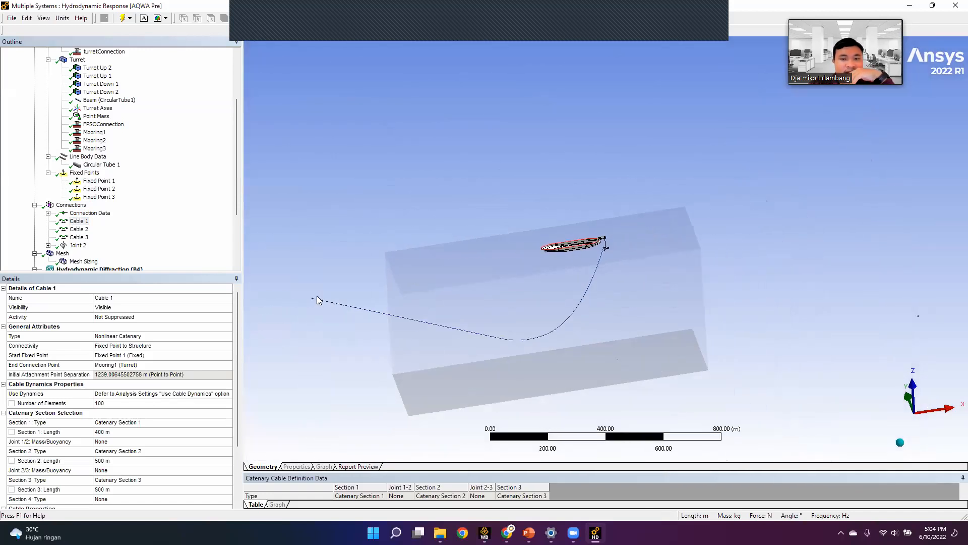
scroll(606, 263, up, 4)
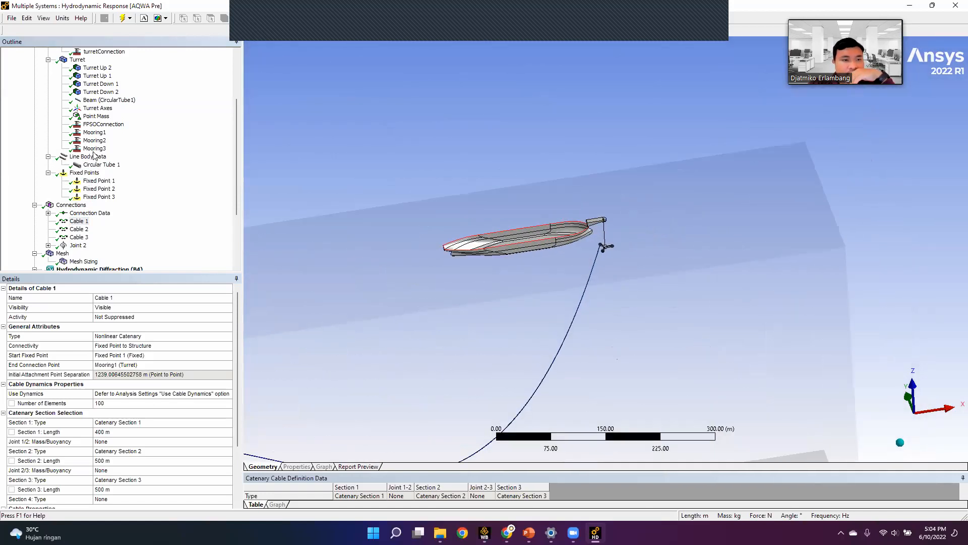
Read through Cable 1's catenary section selection, cable properties and initial cable tension data, and view its run through the water.
click(77, 221)
scroll(155, 428, down, 3)
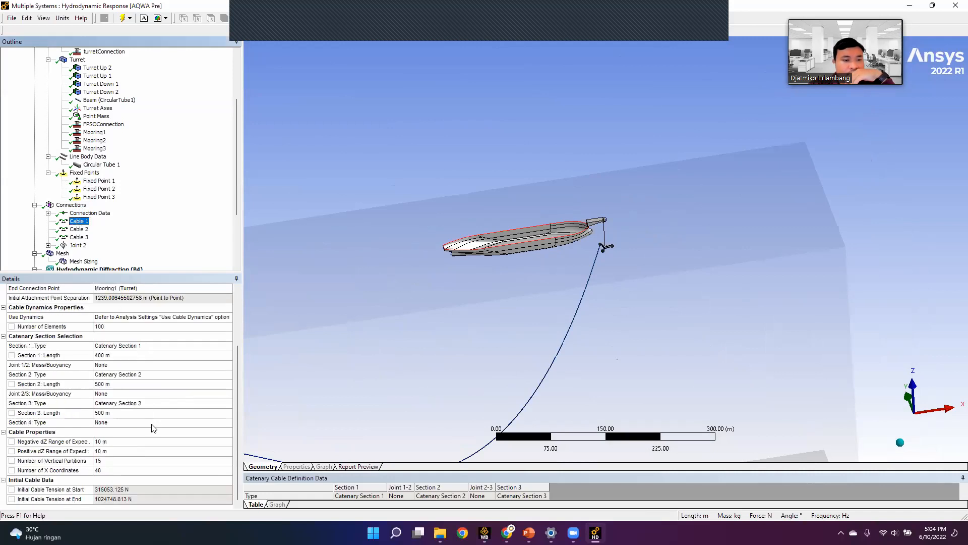
scroll(116, 401, up, 3)
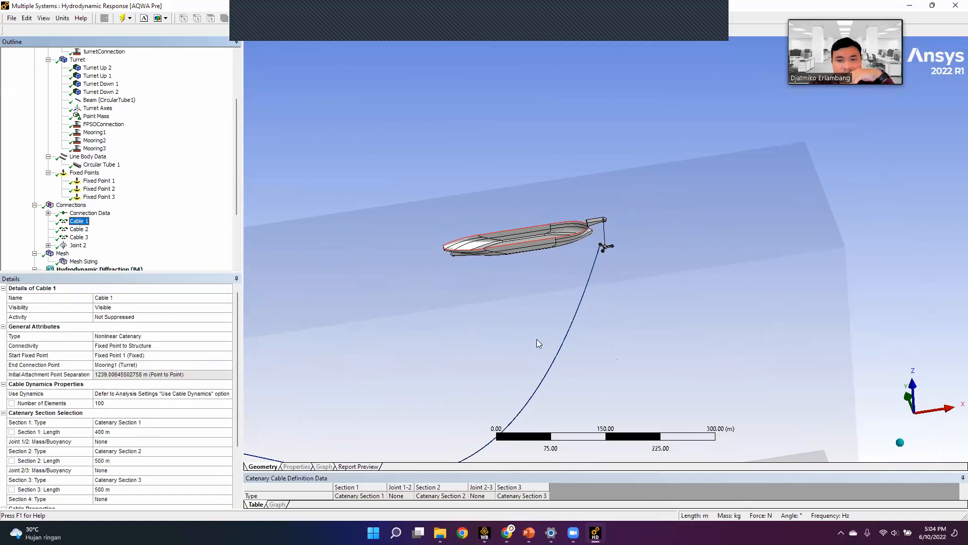
scroll(622, 327, down, 2)
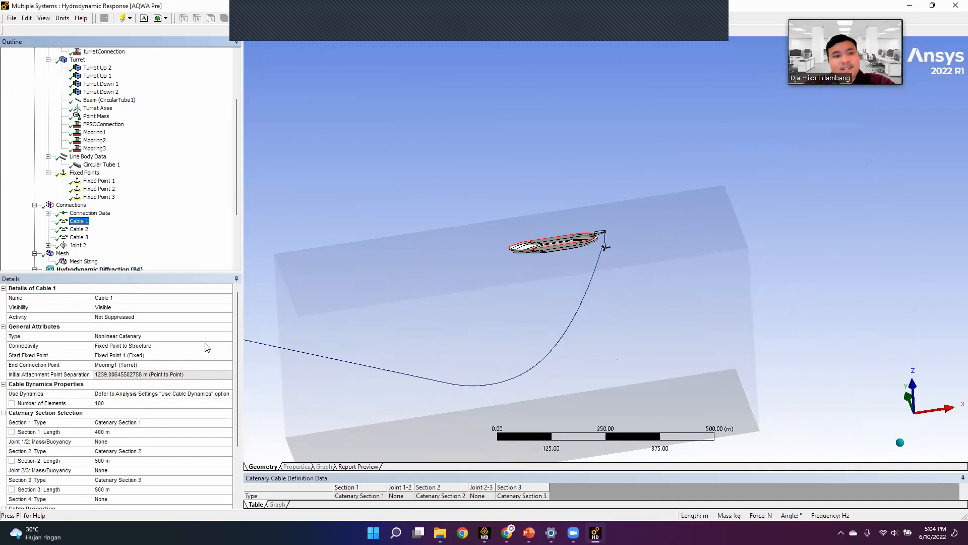
click(78, 230)
click(79, 222)
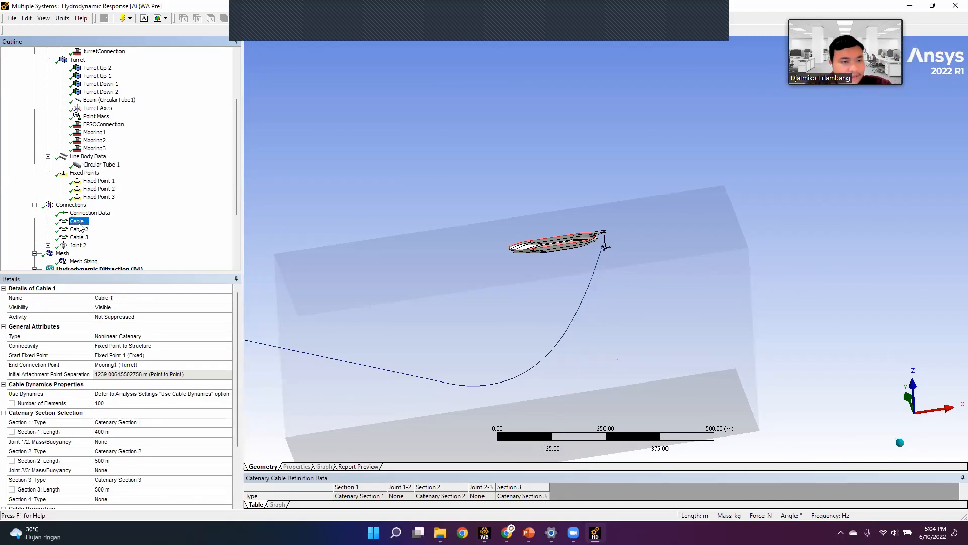
click(49, 246)
click(49, 246)
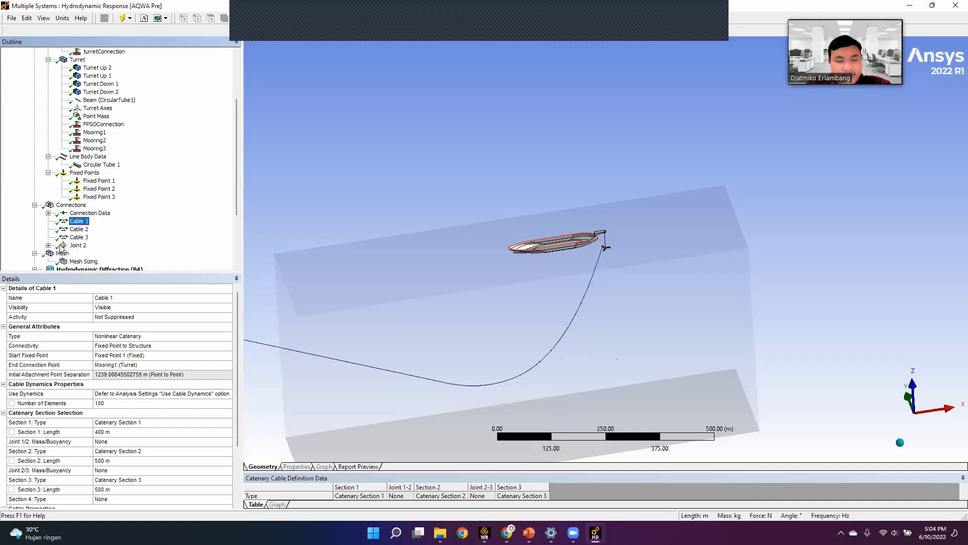
scroll(150, 410, down, 3)
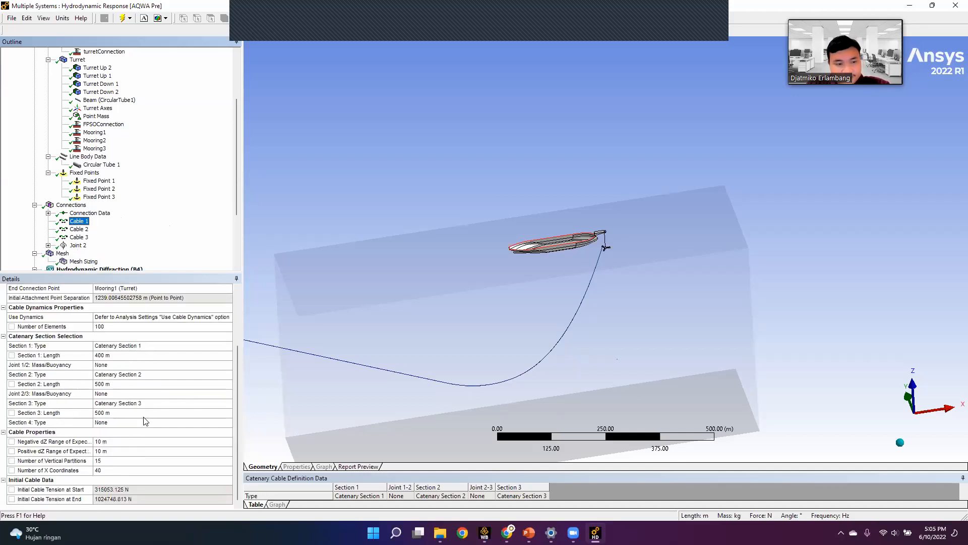
scroll(148, 418, up, 3)
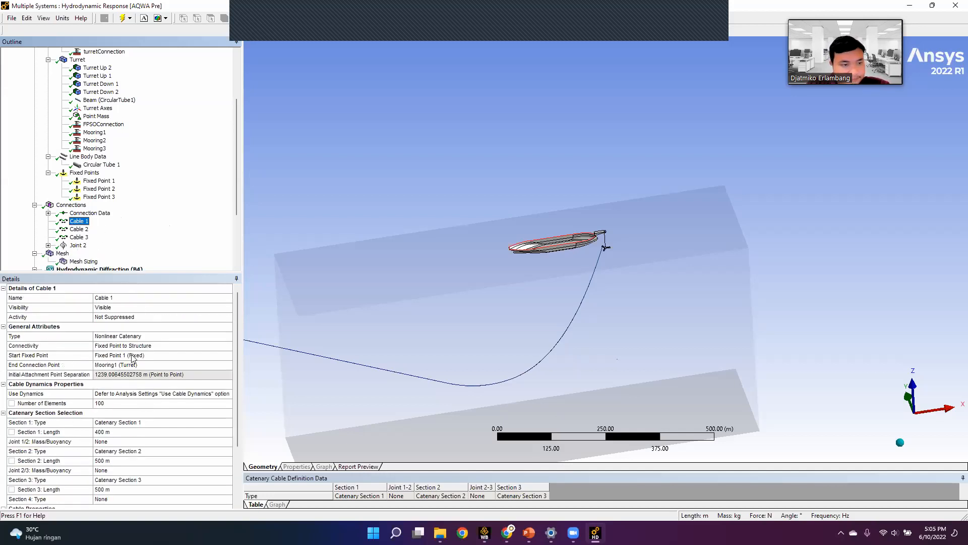
Check the section and hydrodynamic properties of Catenary Section 1 under Connection Data, and collapse the group again.
click(49, 212)
click(96, 222)
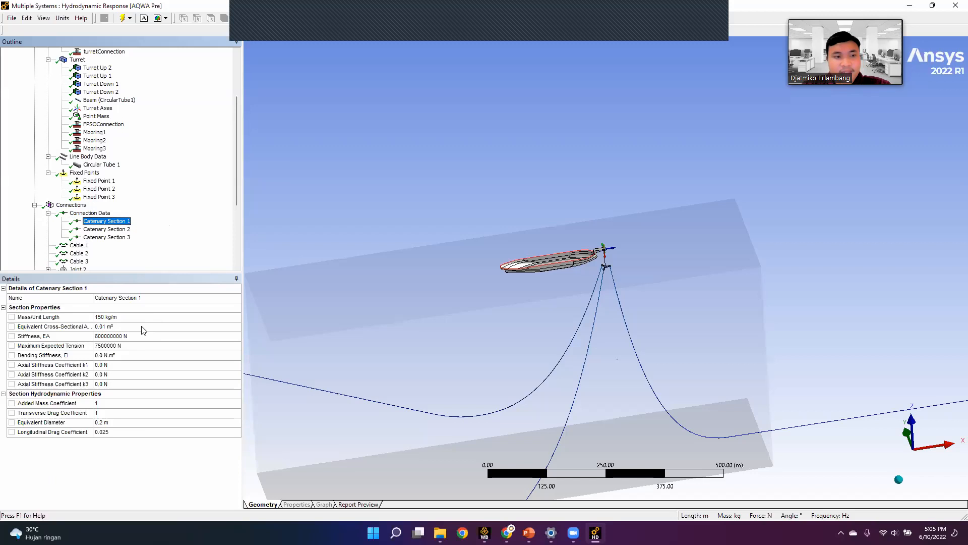
click(49, 213)
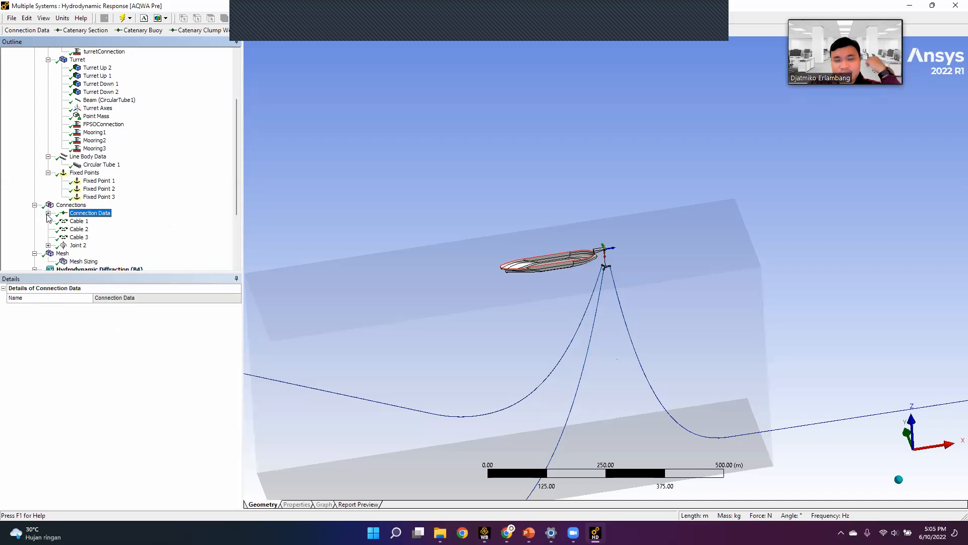
Review the definitions of Cable 2 and Cable 3 and view all connections together on the model.
click(80, 229)
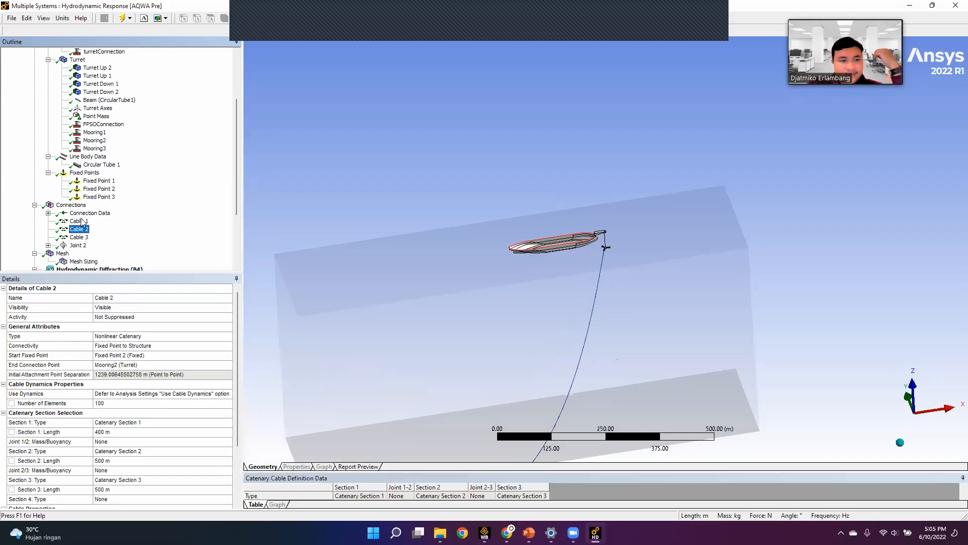
click(71, 205)
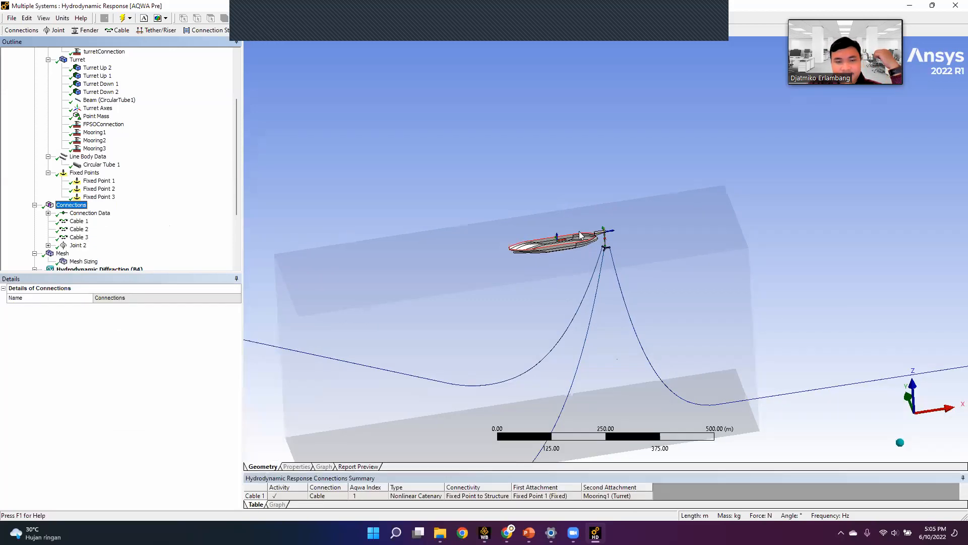
click(81, 229)
click(79, 237)
Examine the Joint 2 hinge between the FPSO and the turret up close, including its joint axes on Structure A and Structure B.
click(48, 245)
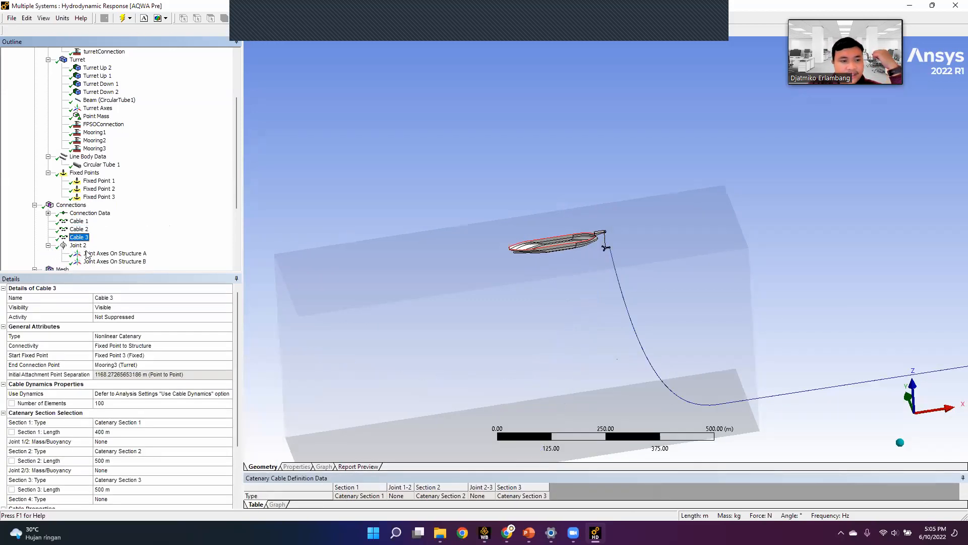
click(78, 245)
scroll(620, 267, up, 15)
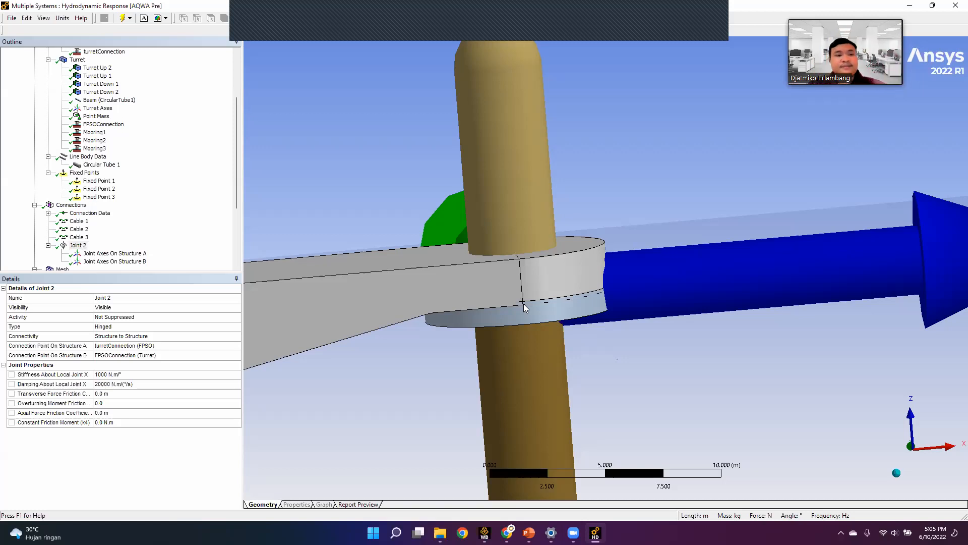
scroll(192, 243, down, 4)
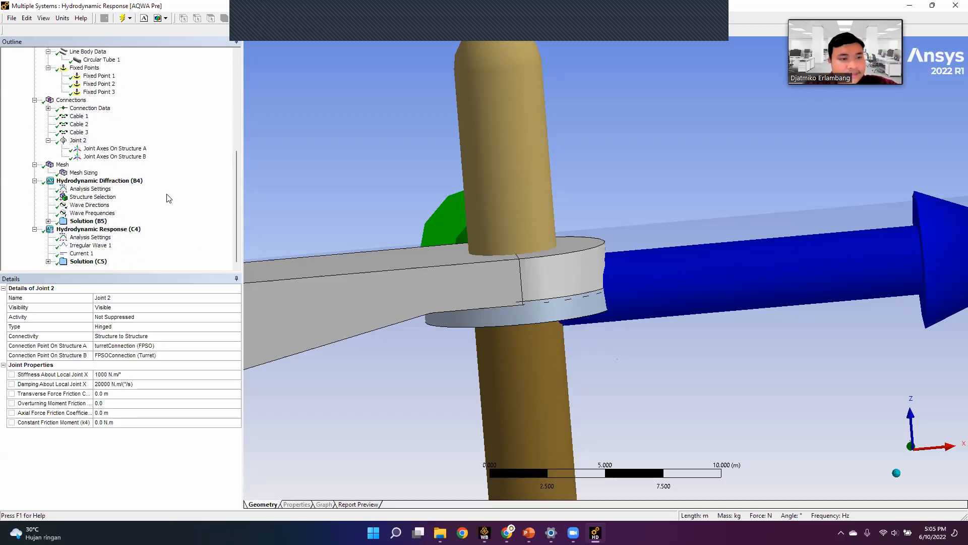
click(85, 150)
click(79, 142)
click(83, 149)
click(116, 157)
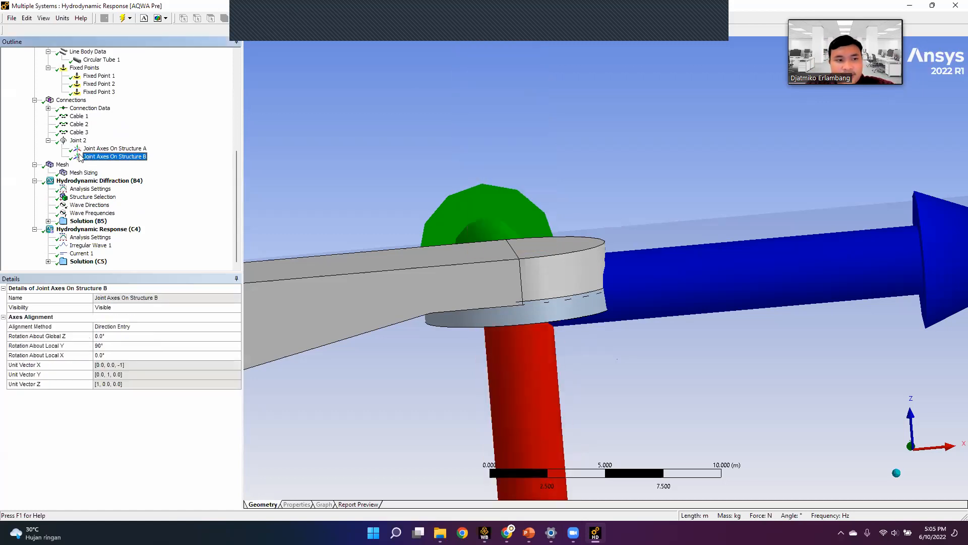
Display the generated mesh with its parameters and inspect it over the whole FPSO hull and turret from several angles.
click(63, 165)
scroll(530, 285, down, 10)
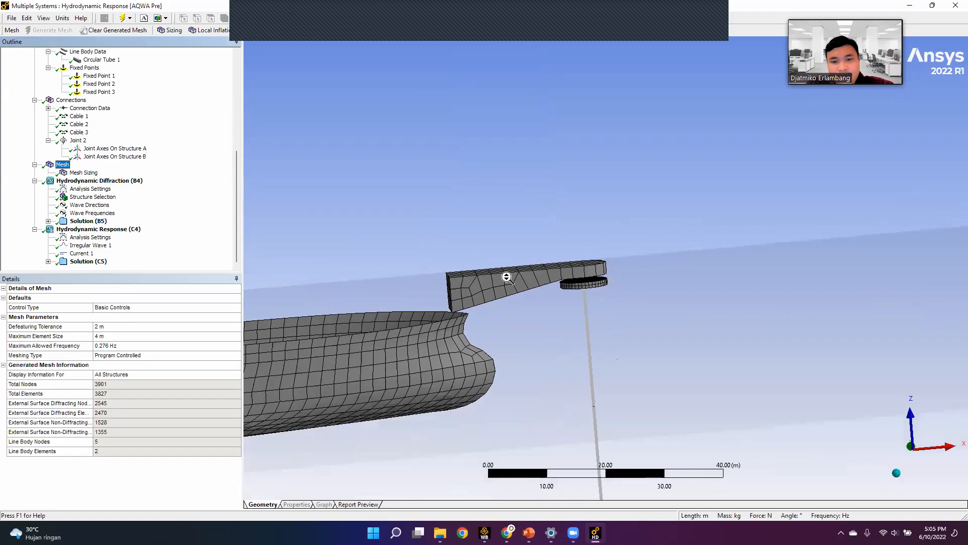
middle_drag(493, 290, 573, 296)
scroll(596, 339, up, 6)
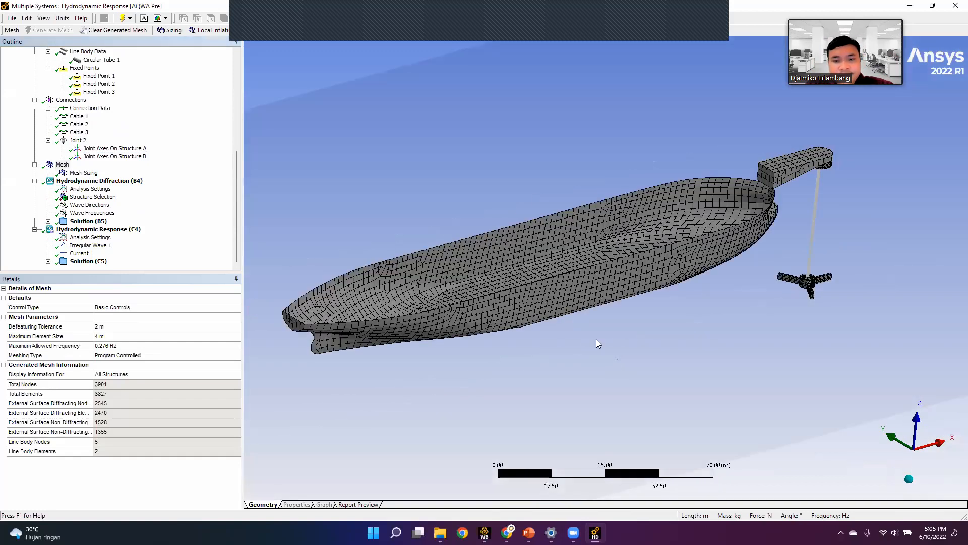
middle_drag(727, 269, 716, 251)
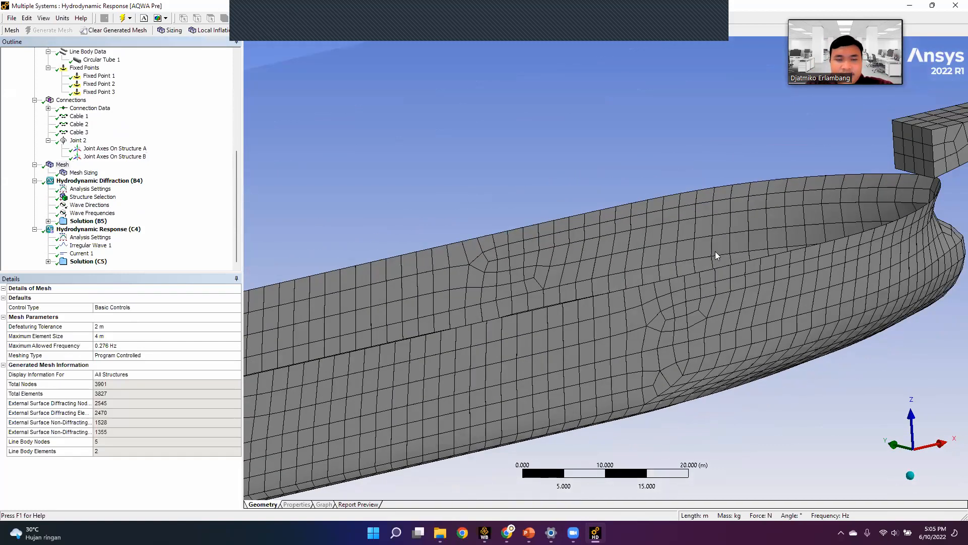
scroll(714, 251, down, 7)
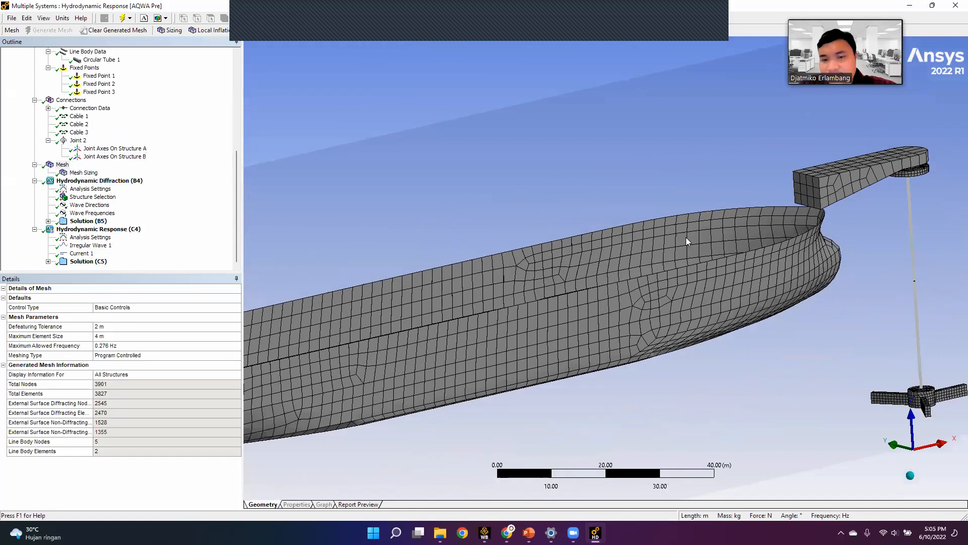
middle_drag(587, 267, 392, 262)
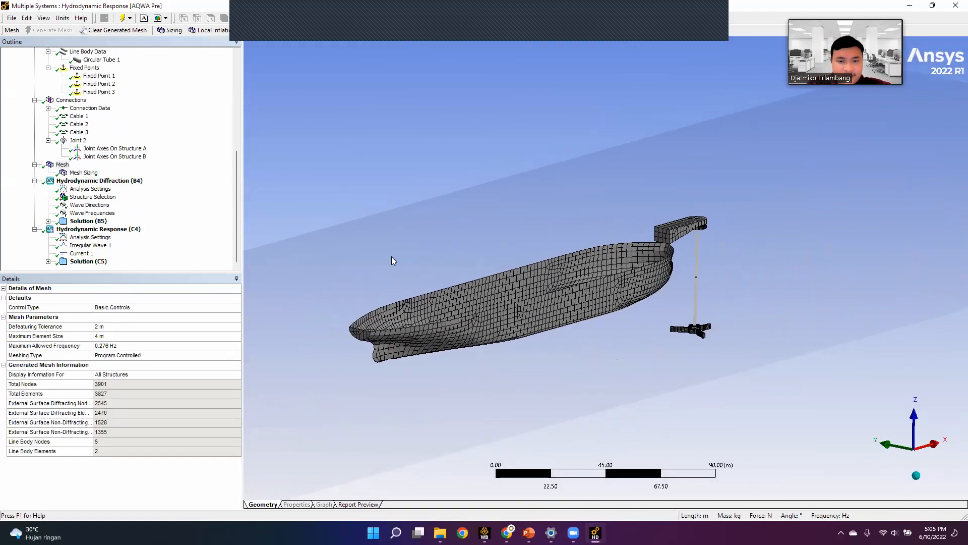
scroll(597, 402, up, 5)
middle_drag(549, 286, 507, 299)
scroll(517, 365, down, 7)
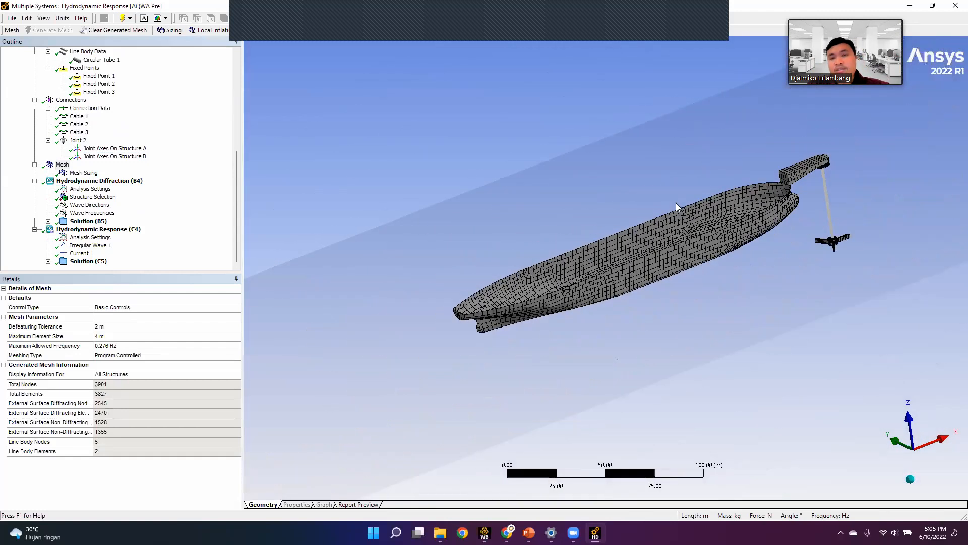
Inspect individual mesh elements up close on the inner hull surface where the hull shape changes.
scroll(650, 234, up, 3)
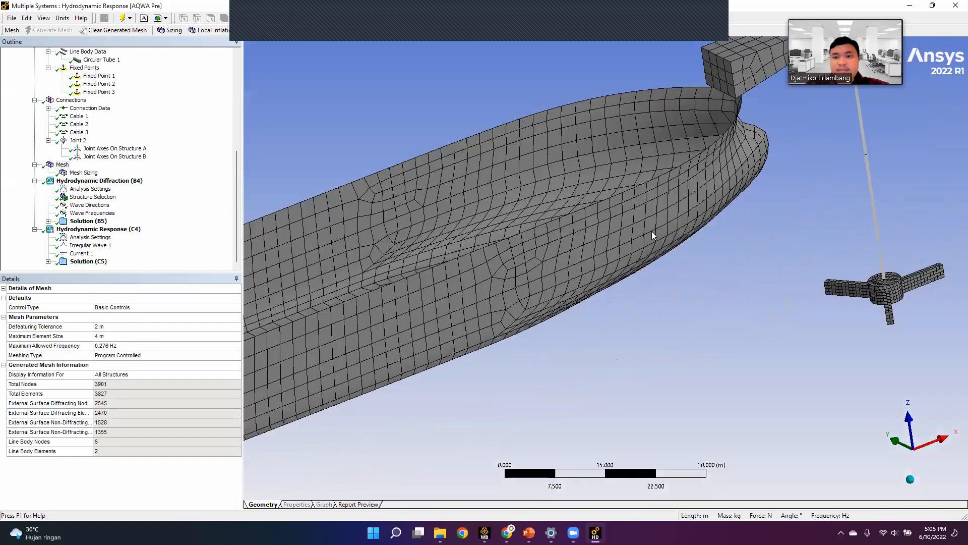
scroll(423, 259, up, 4)
scroll(453, 276, up, 2)
scroll(454, 276, up, 2)
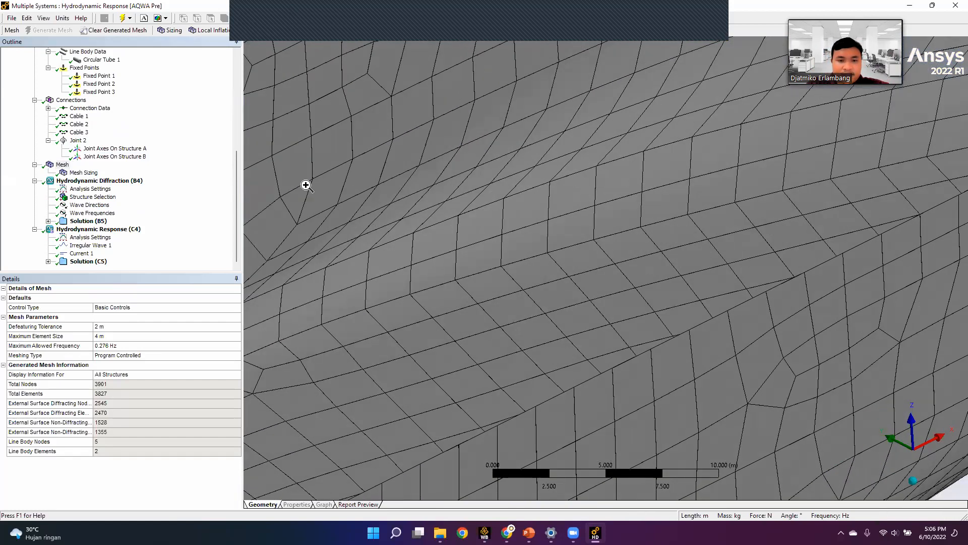
scroll(444, 292, up, 4)
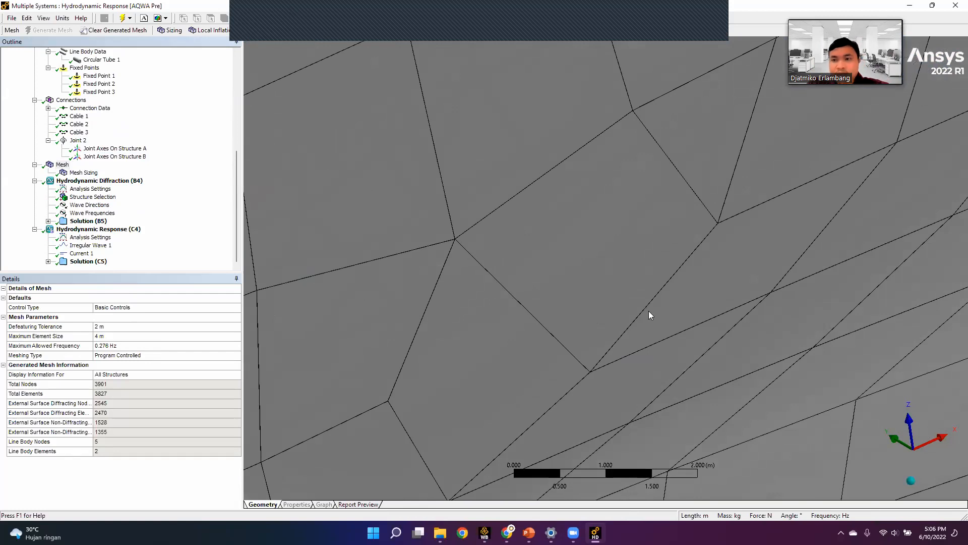
scroll(657, 324, down, 3)
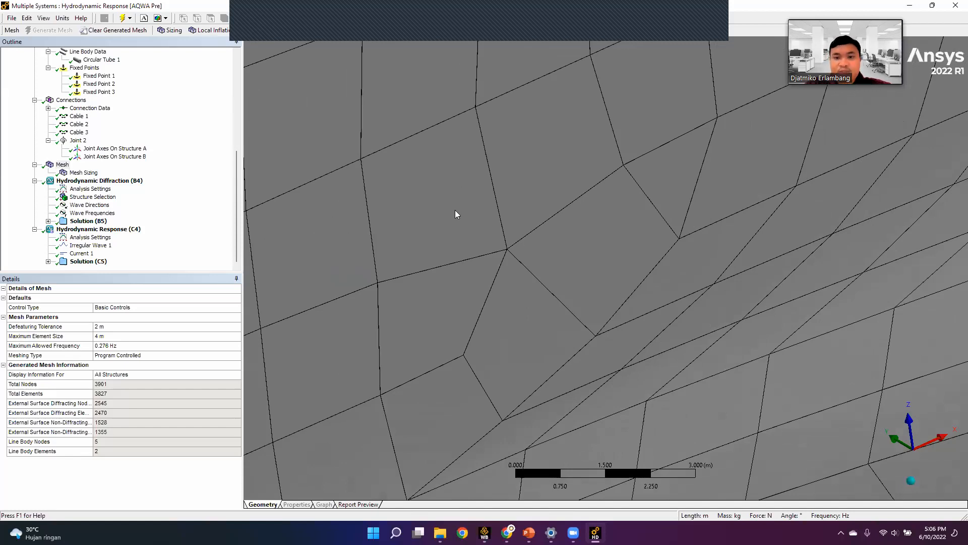
scroll(606, 302, down, 5)
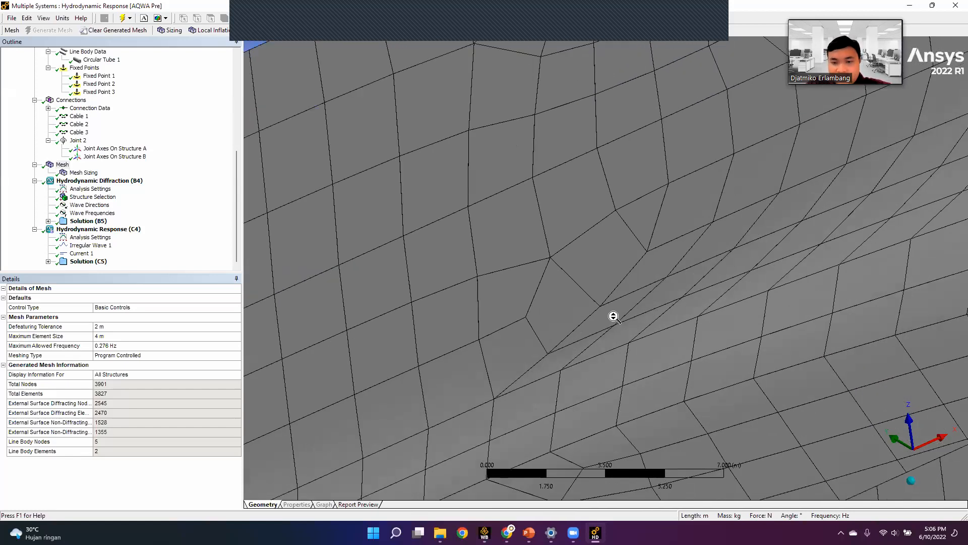
scroll(613, 316, up, 4)
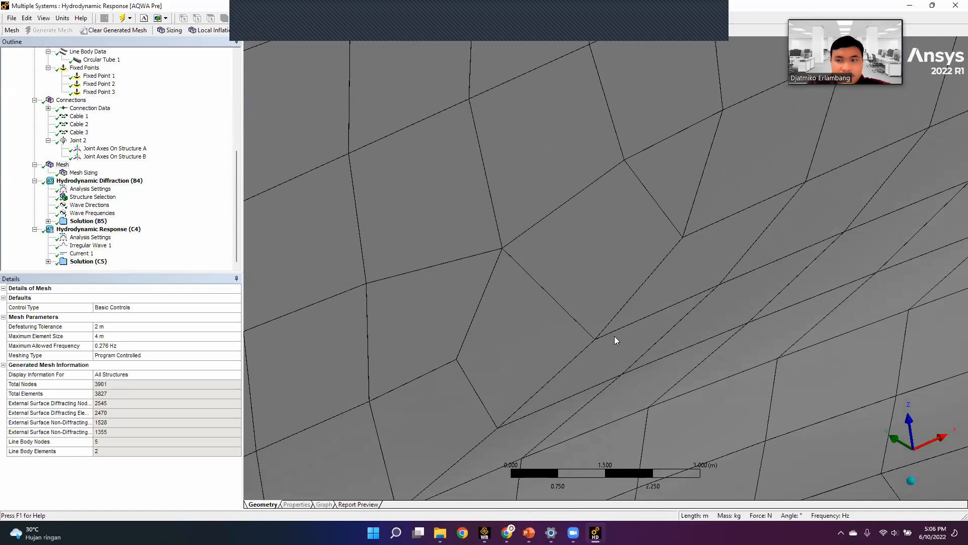
scroll(563, 327, down, 10)
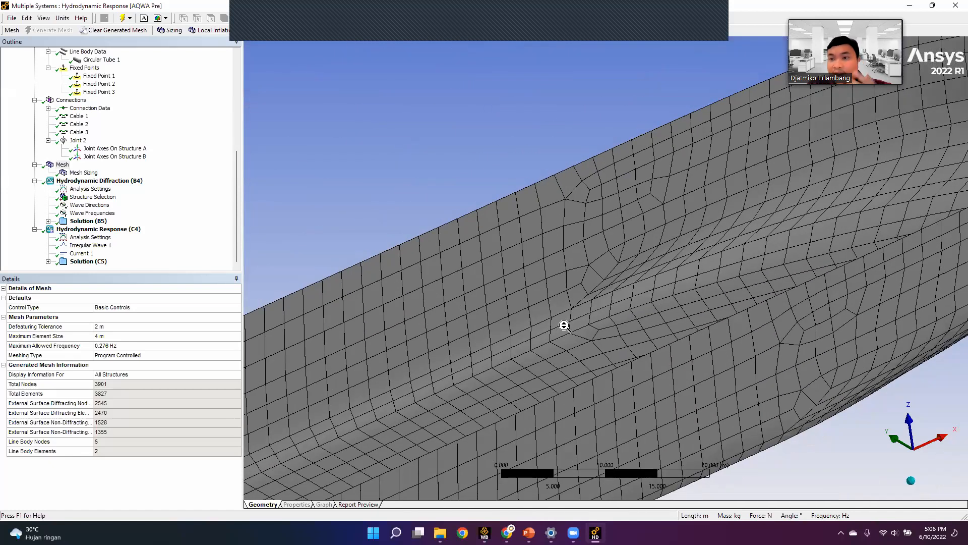
scroll(569, 315, down, 3)
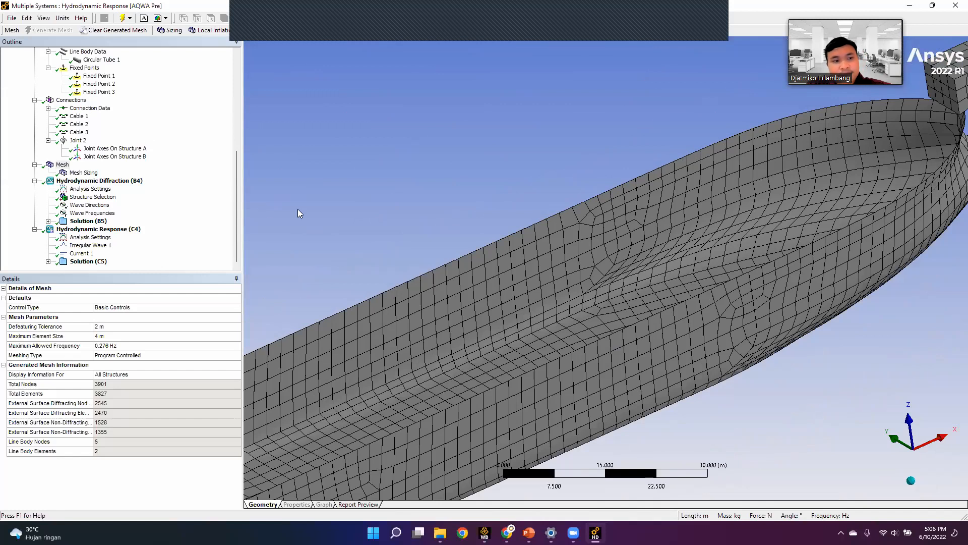
Check Mesh Sizing and review the Analysis Settings of Hydrodynamic Diffraction, including the common analysis options.
click(77, 173)
click(91, 181)
click(78, 173)
click(89, 181)
click(77, 189)
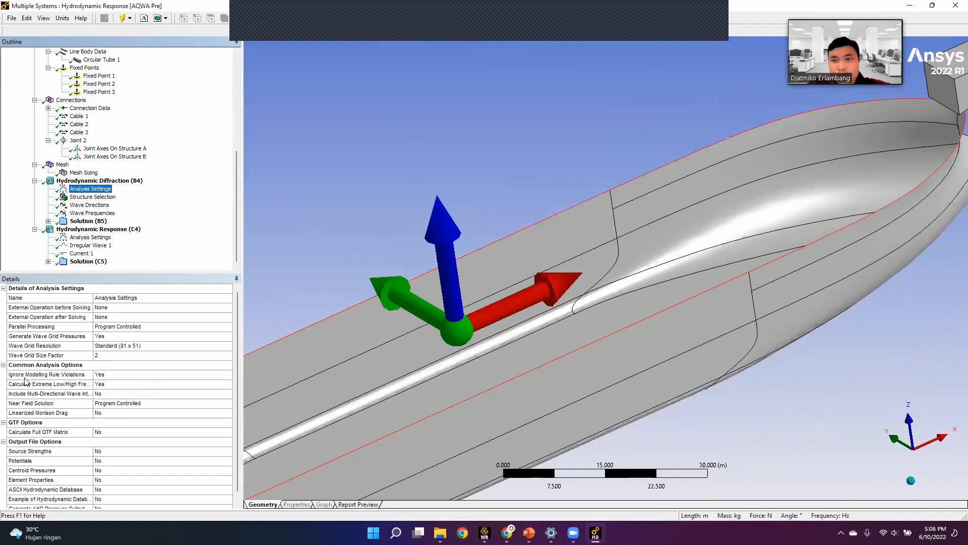
right_drag(612, 222, 667, 305)
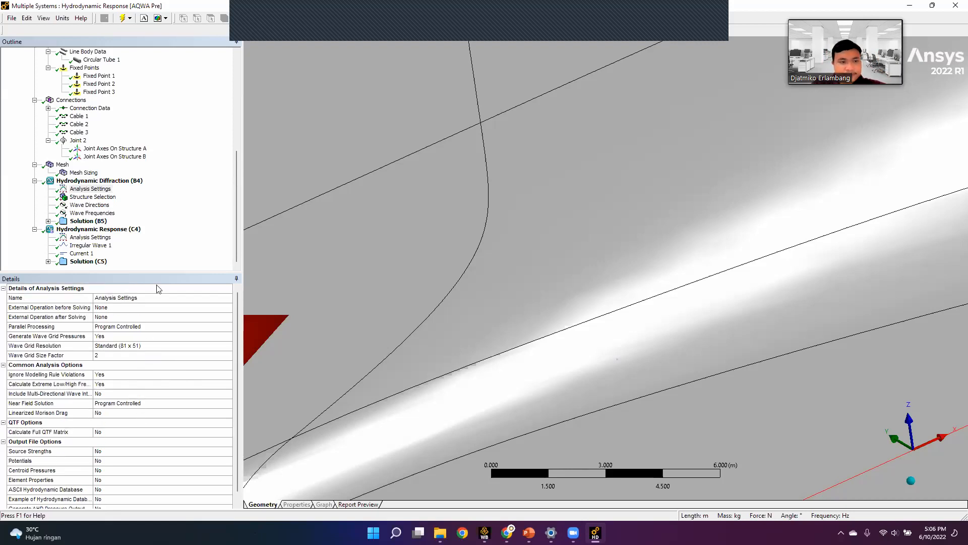
Review the wave directions around the hull with their full table enlarged, and open the Wave Frequencies definition.
click(90, 205)
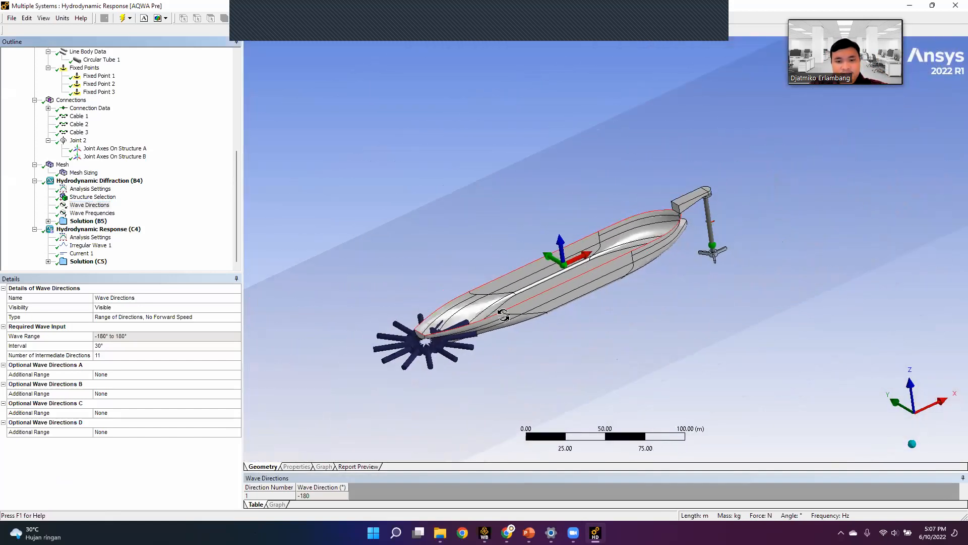
middle_drag(548, 315, 433, 242)
scroll(586, 216, up, 2)
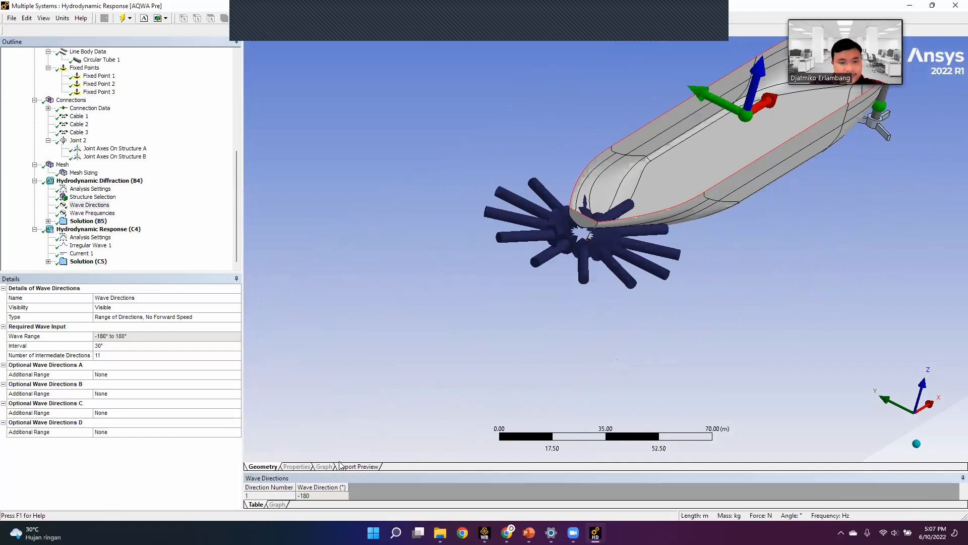
drag(467, 474, 517, 331)
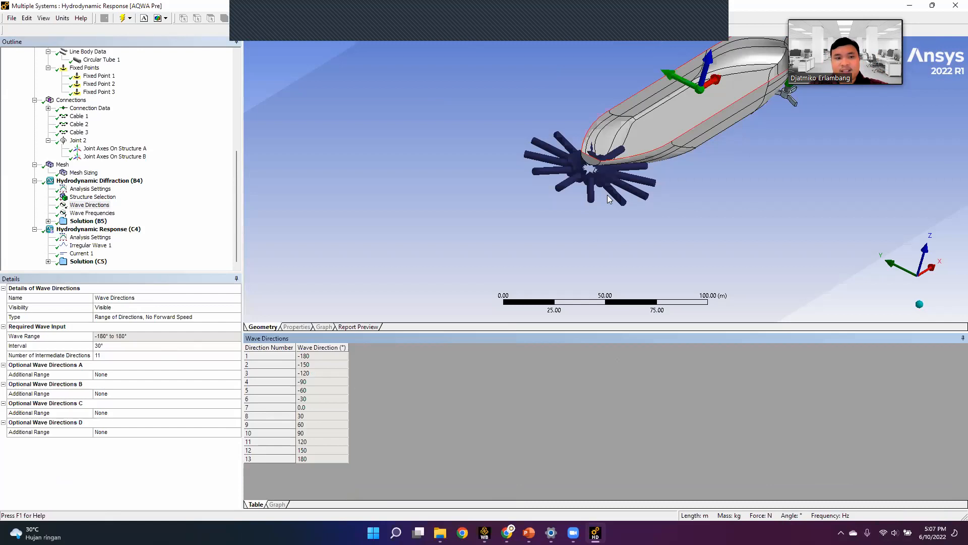
click(95, 213)
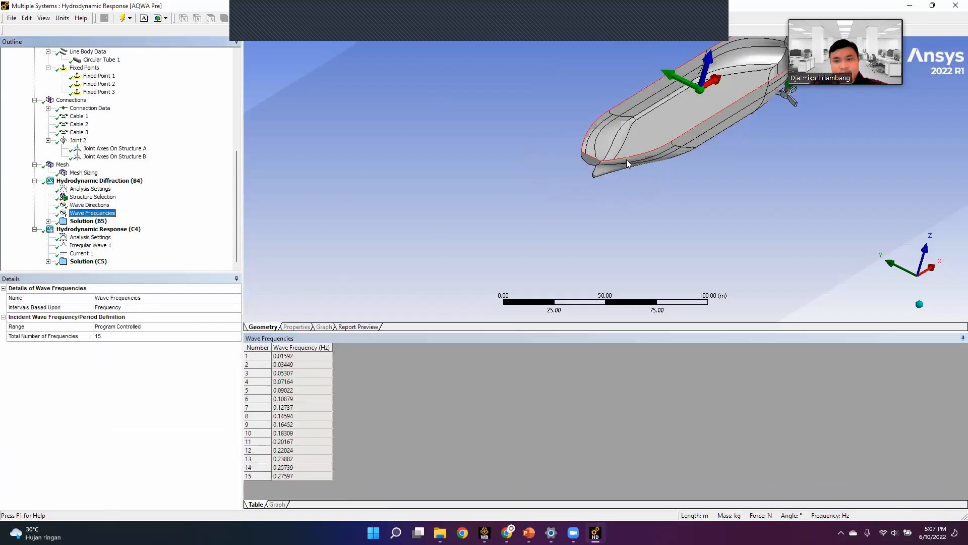
Review the Wave Frequencies table with the whole FPSO in view, expand the diffraction solution, and recheck the Wave Directions around the hull.
scroll(627, 163, down, 5)
click(729, 202)
key(F7)
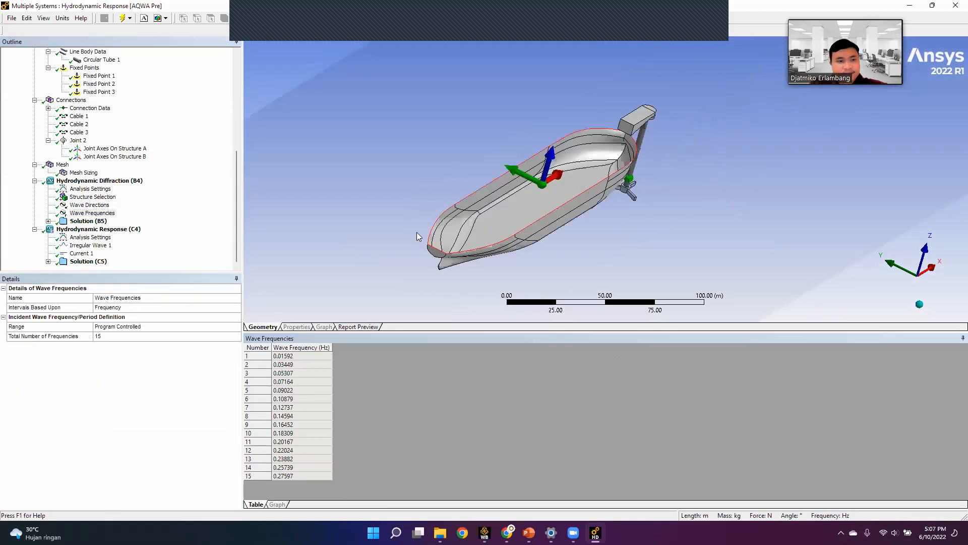
drag(286, 357, 292, 470)
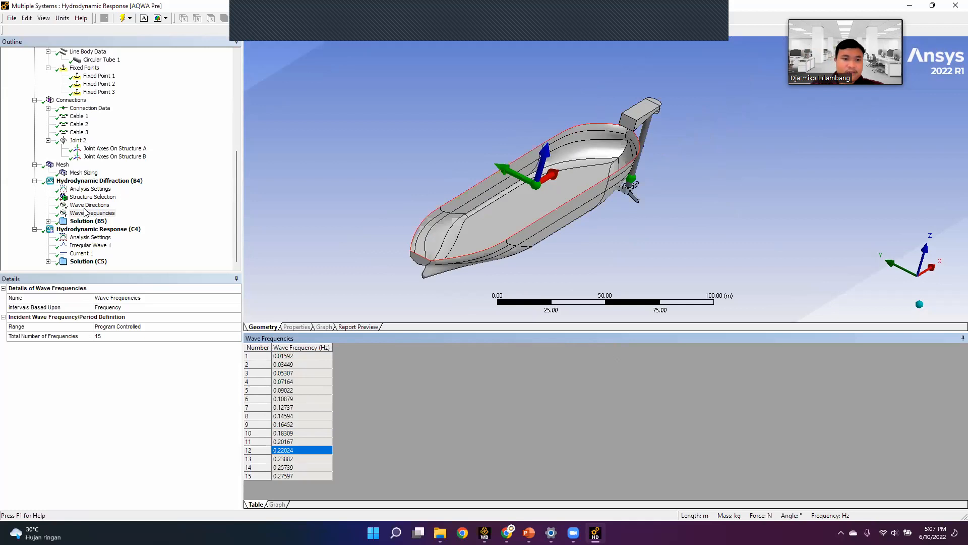
click(48, 221)
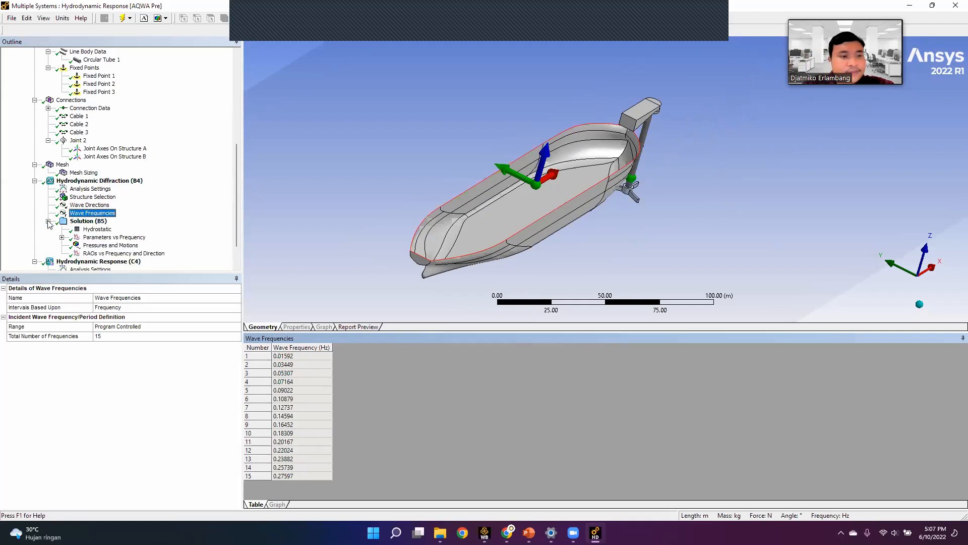
click(90, 205)
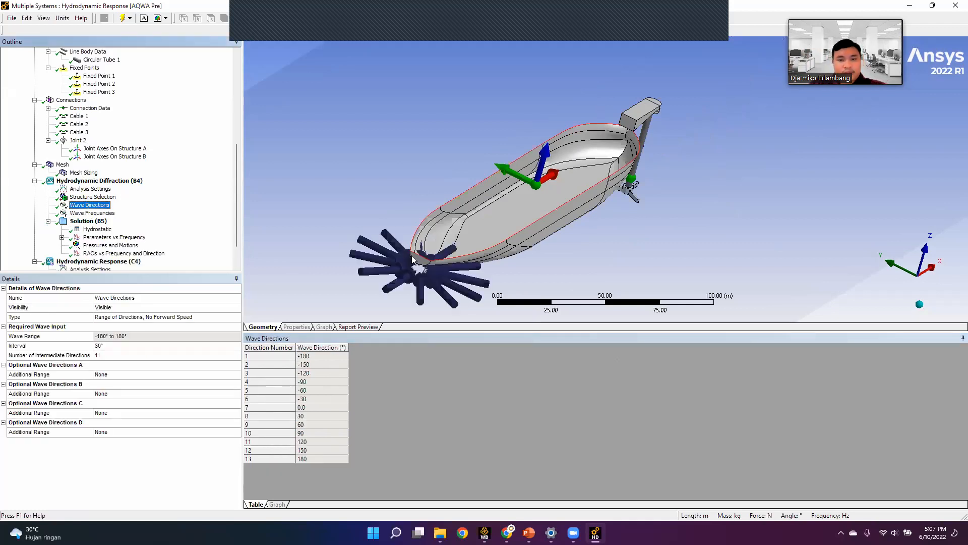
click(101, 214)
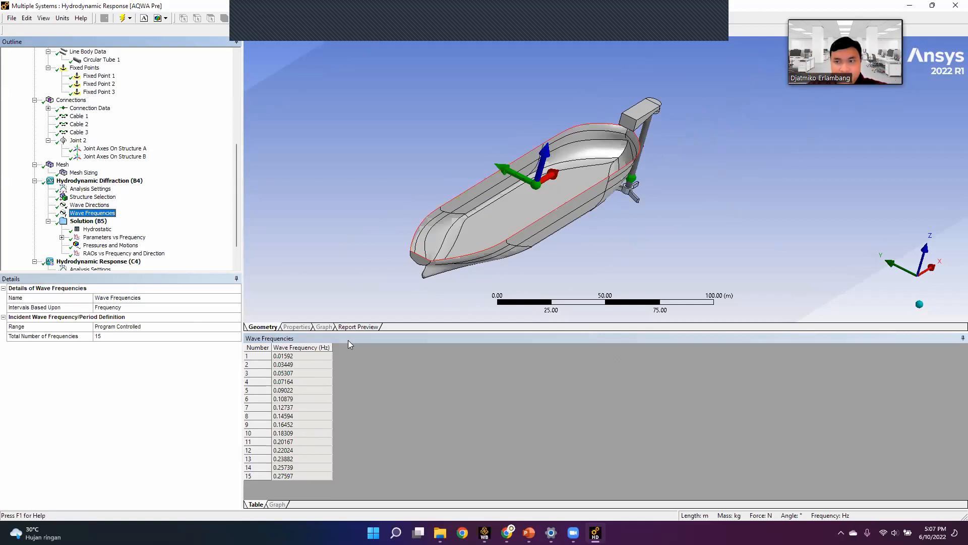
Display the Pressures and Motions result and inspect the pressure contours on the submerged FPSO hull from below and from the side.
scroll(130, 206, down, 2)
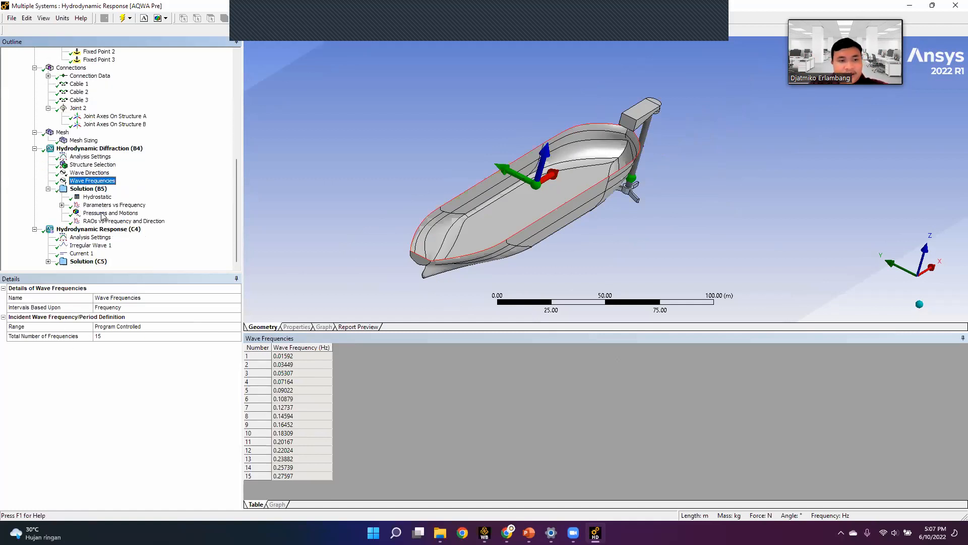
click(104, 213)
scroll(636, 255, down, 3)
middle_drag(636, 255, 511, 215)
right_drag(399, 142, 715, 337)
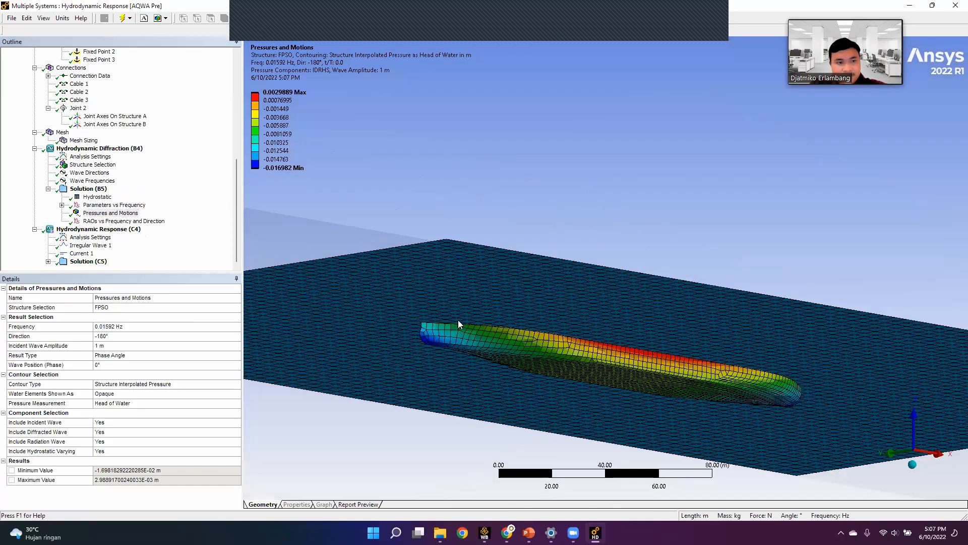
middle_drag(626, 262, 596, 313)
Set the incident wave amplitude of Pressures and Motions to 2 m and evaluate all results.
click(153, 336)
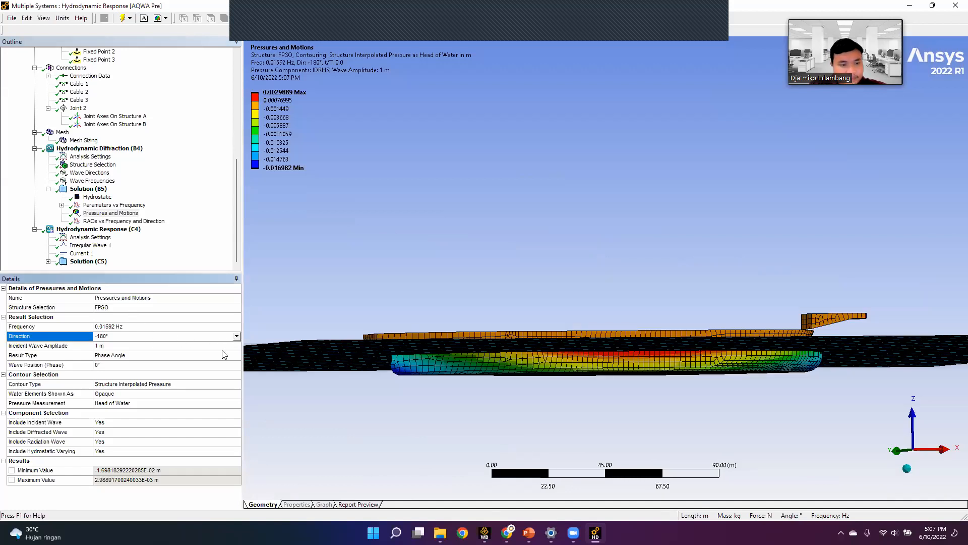
click(237, 358)
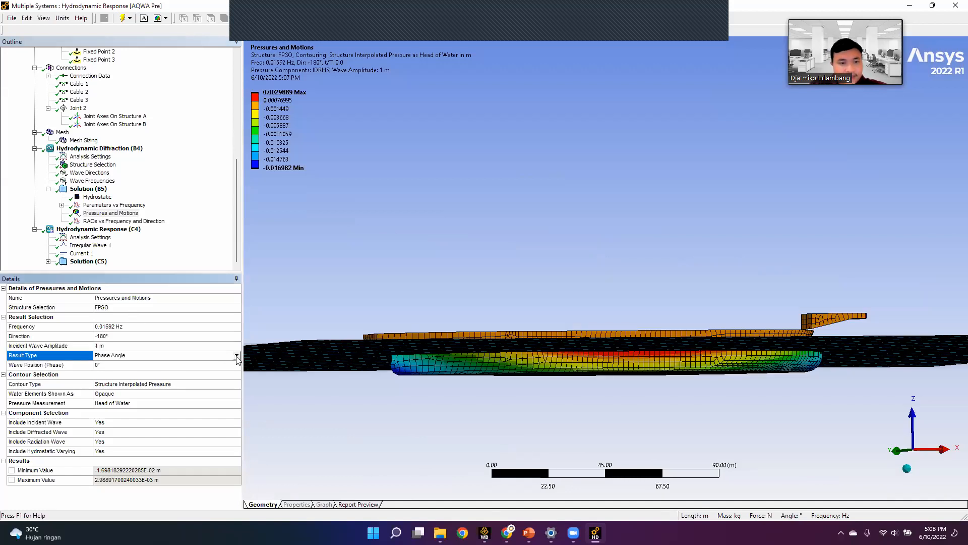
click(150, 346)
text(2)
key(Return)
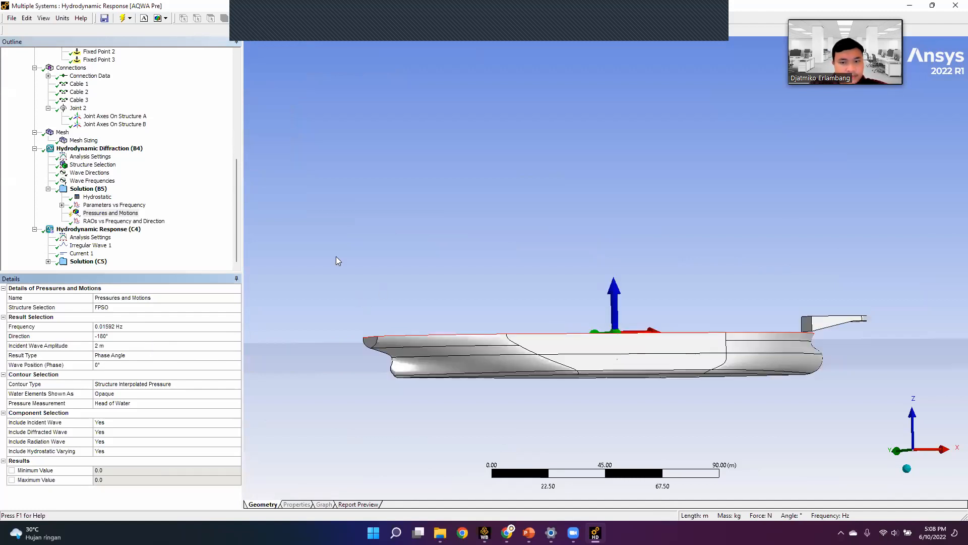
click(136, 214)
right_click(136, 214)
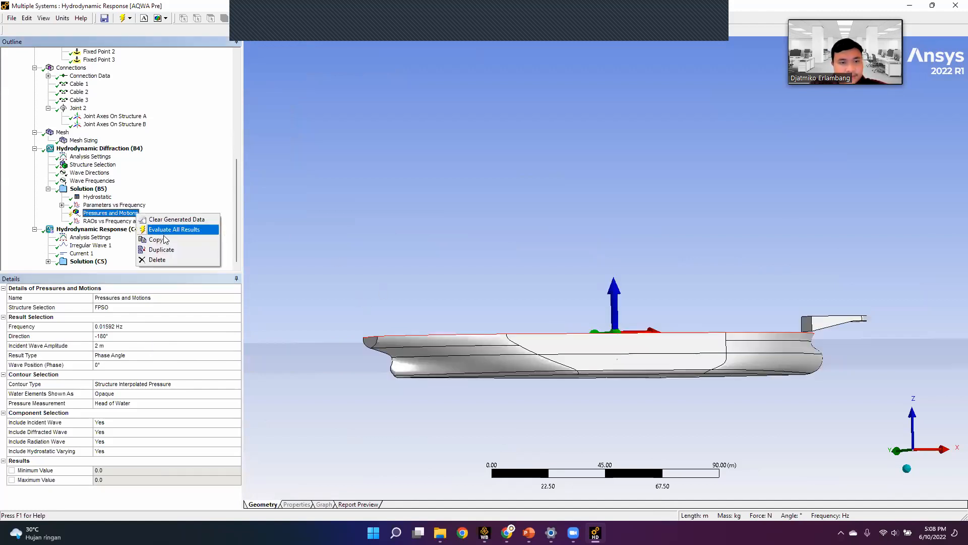
click(162, 230)
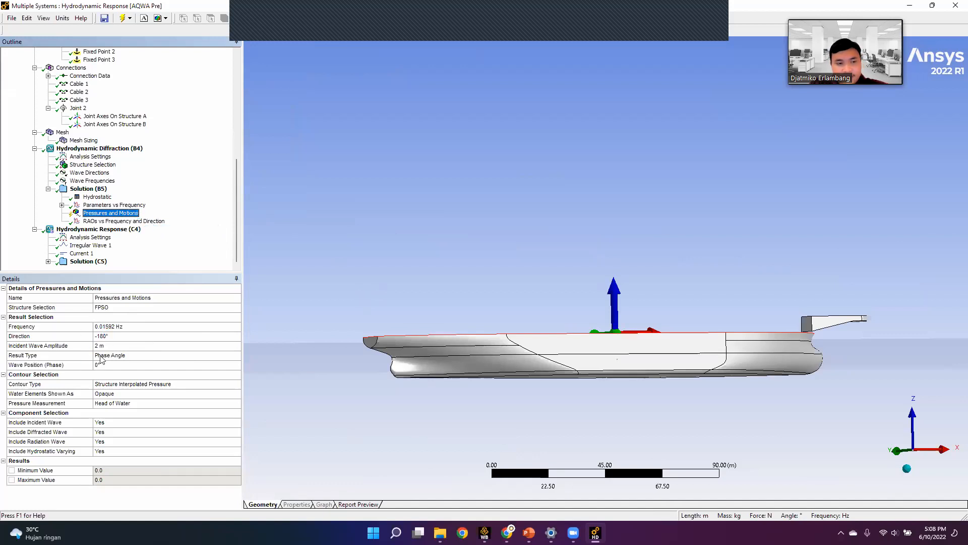
middle_drag(518, 319, 528, 357)
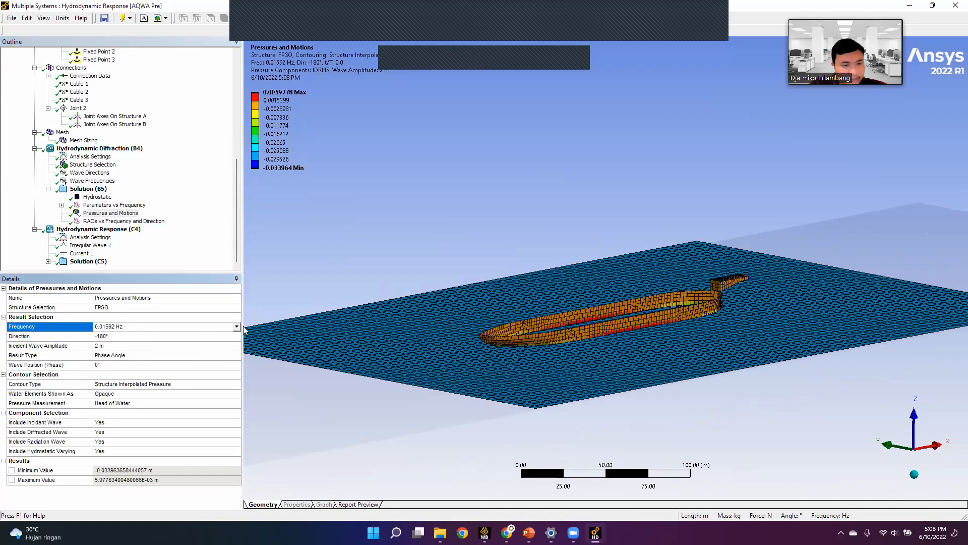
Set the Pressures and Motions frequency to 0.27597 Hz, evaluate all results, and view the waves from the other side of the FPSO.
click(237, 327)
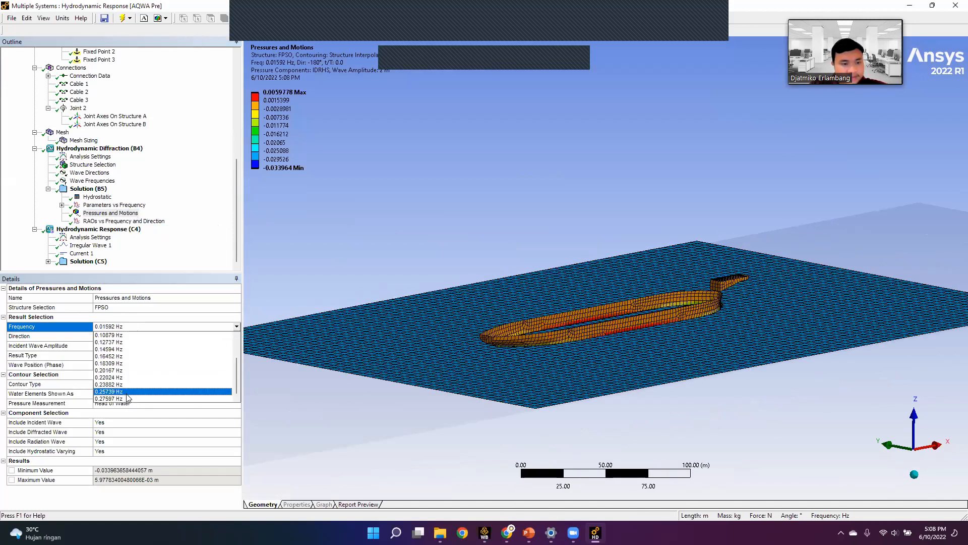
click(125, 399)
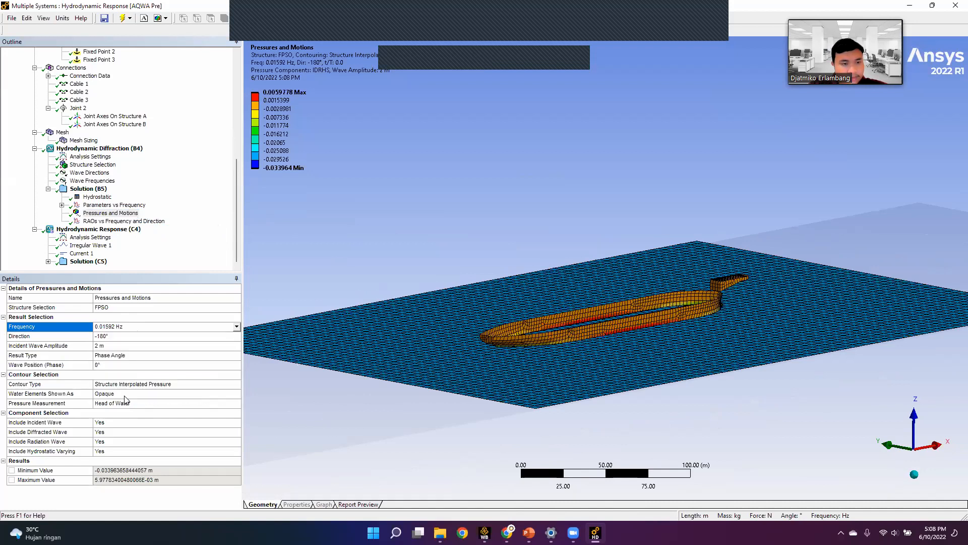
right_click(112, 212)
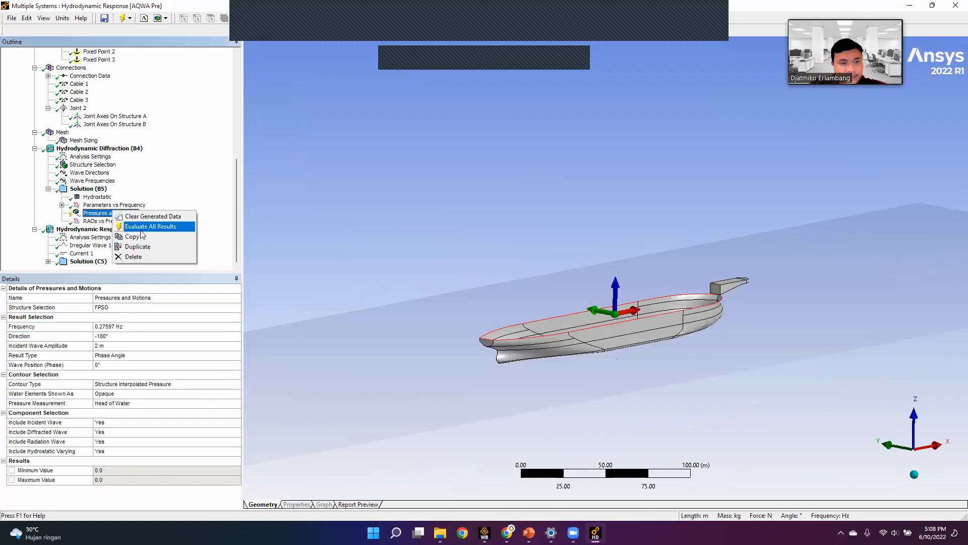
click(141, 227)
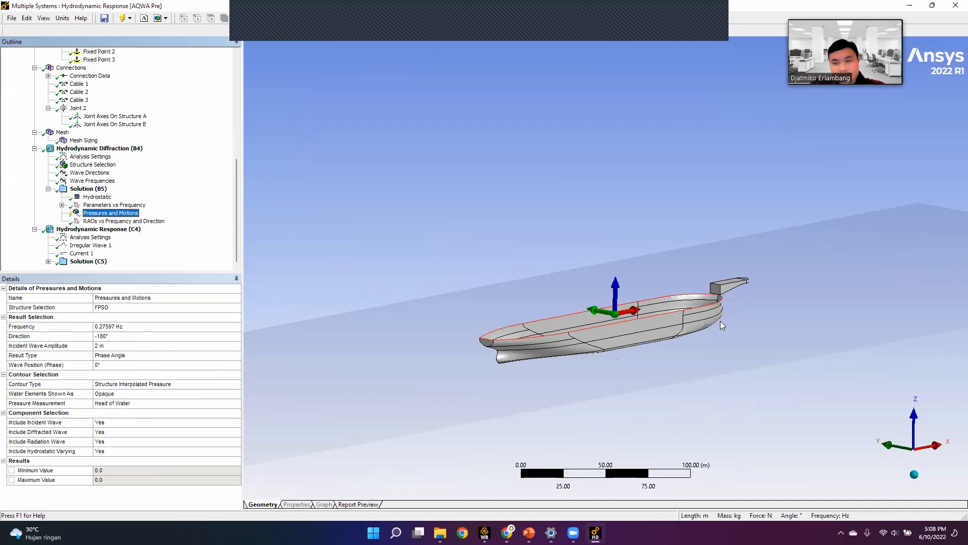
middle_drag(660, 314, 777, 303)
middle_drag(569, 275, 501, 319)
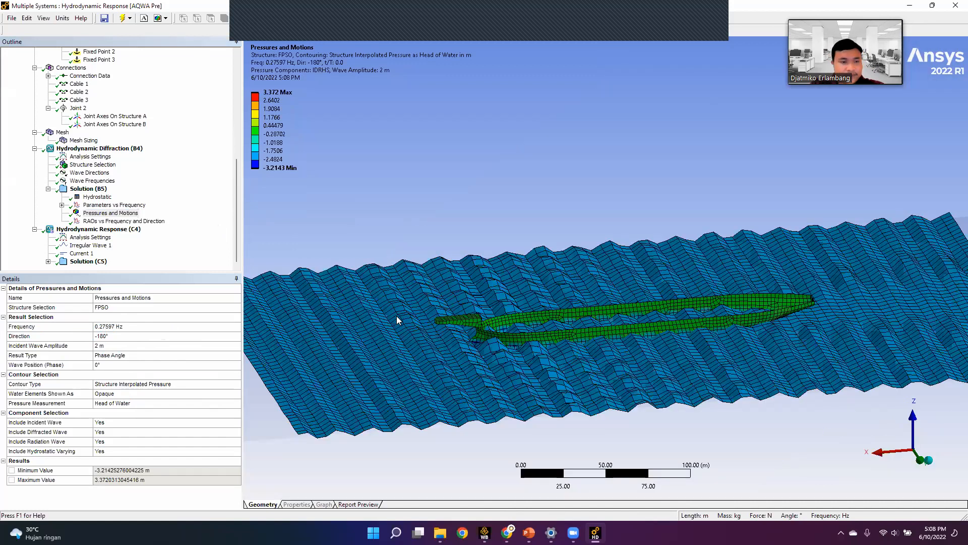
scroll(397, 316, down, 1)
Return the Pressures and Motions frequency to 0.01592 Hz and evaluate all results for comparison.
click(161, 327)
click(237, 326)
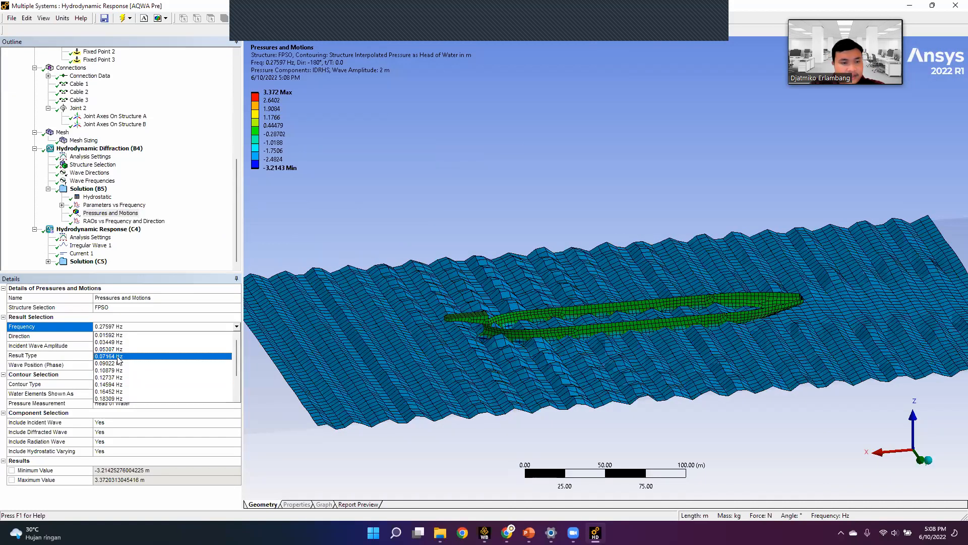
click(122, 335)
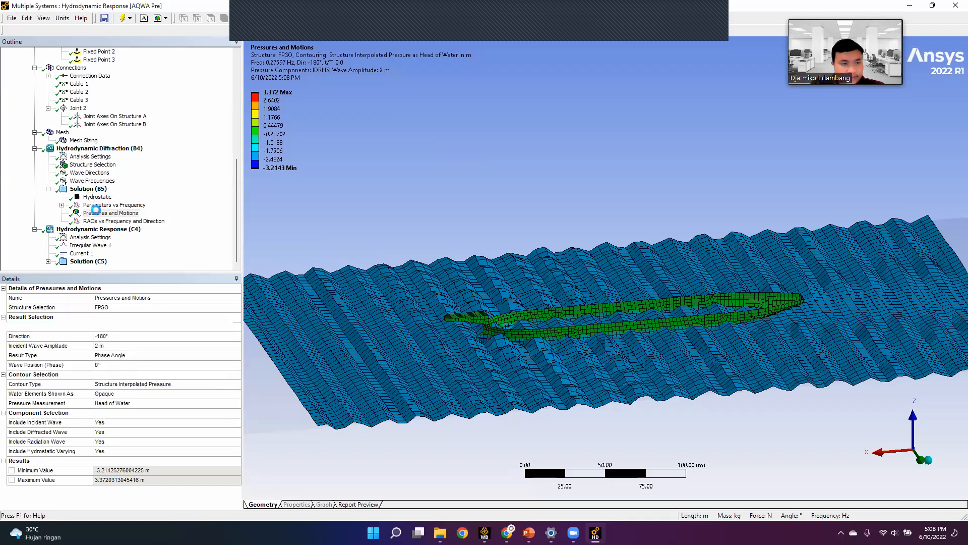
click(101, 217)
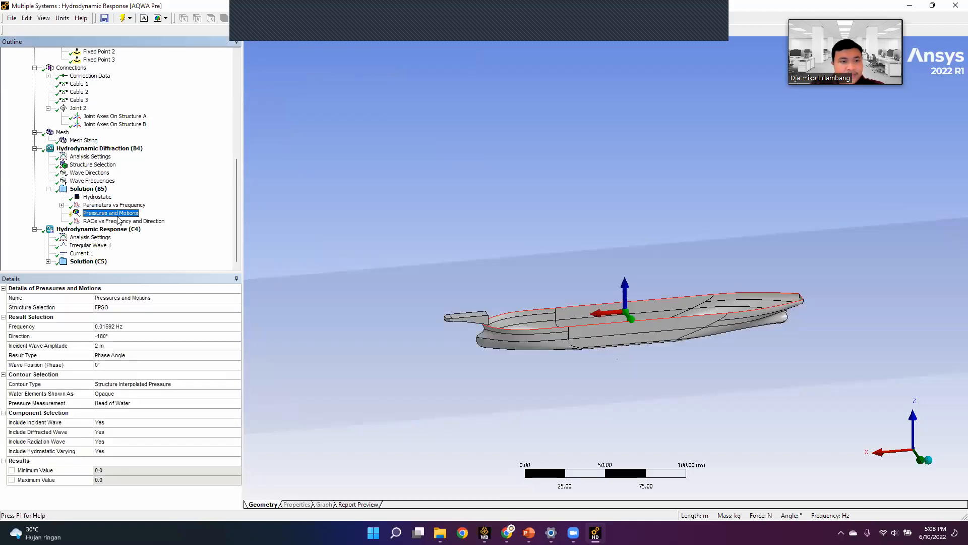
right_click(103, 213)
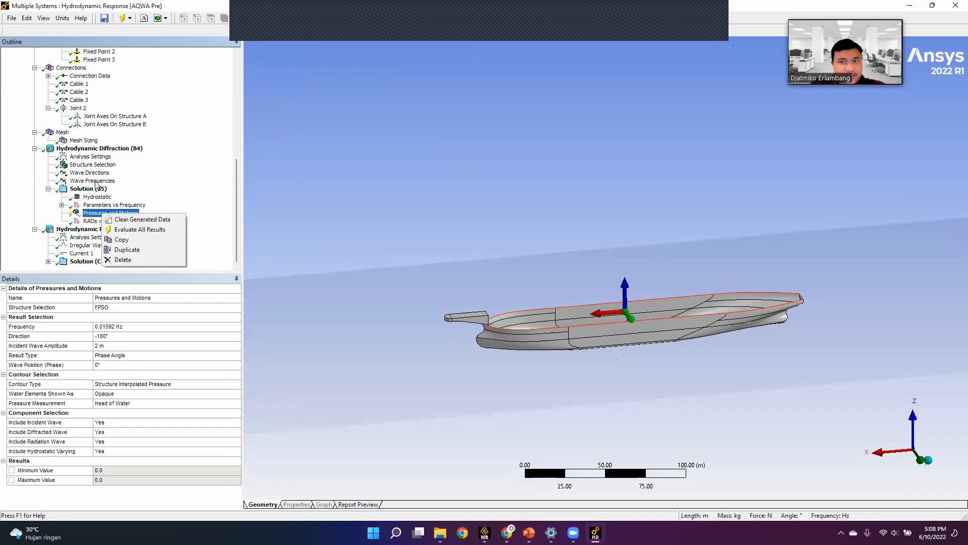
click(145, 230)
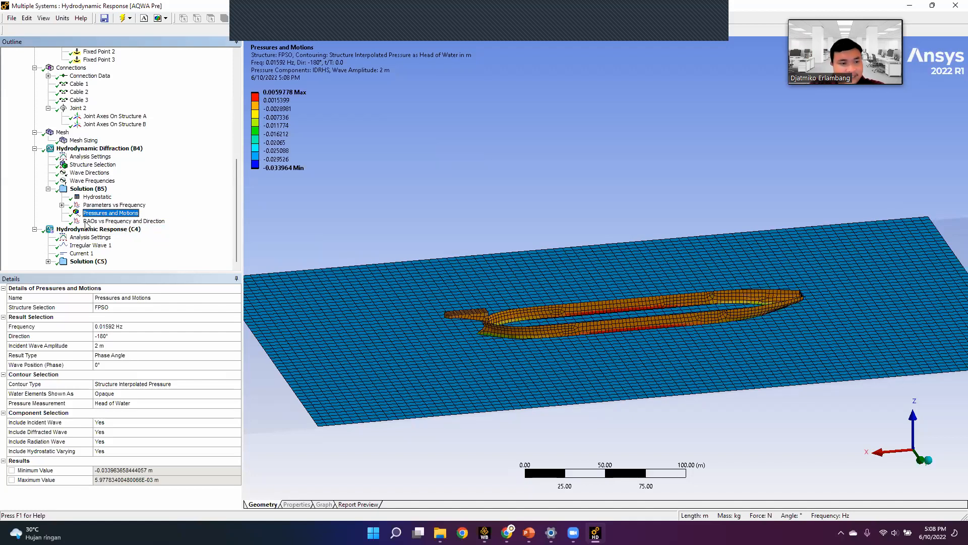
Change the Pressures and Motions frequency to the highest available value, 0.27597 Hz, and re-evaluate all results.
click(155, 325)
click(236, 327)
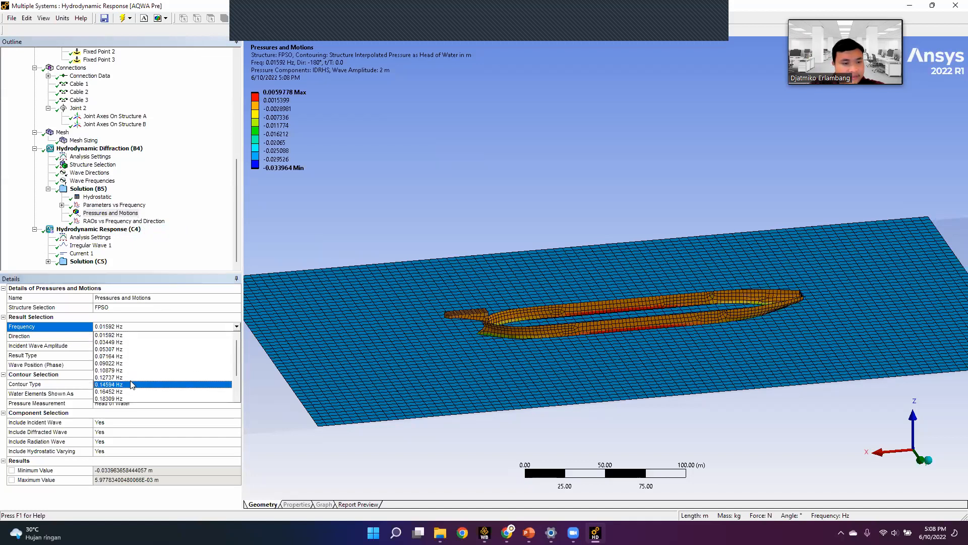
scroll(130, 385, down, 2)
click(128, 399)
click(116, 214)
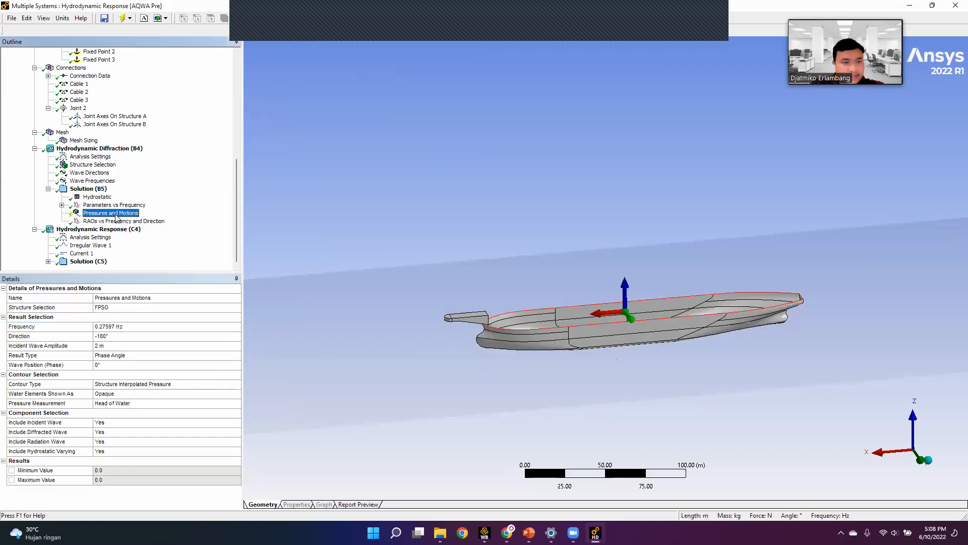
right_click(116, 214)
click(141, 230)
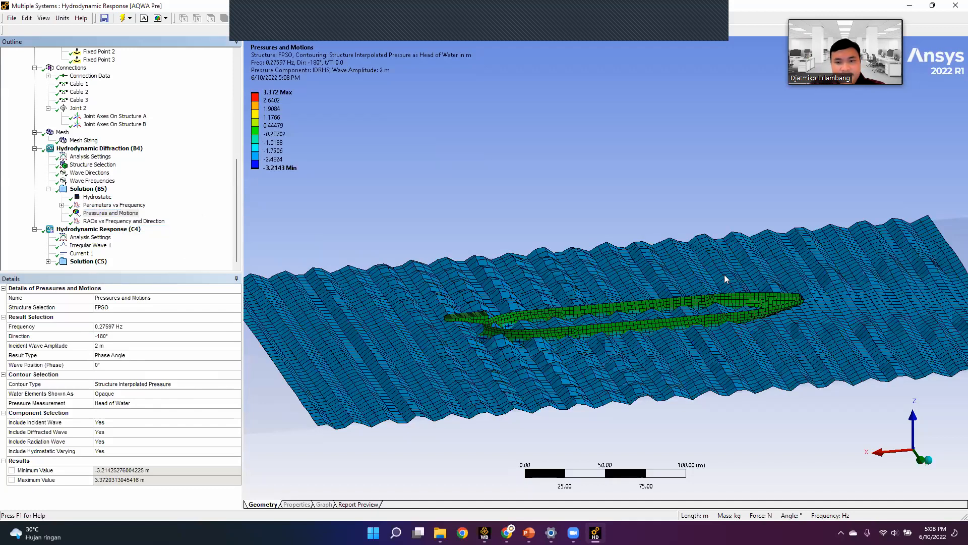
Examine the pressure contours along the FPSO waterline and underside up close against the surrounding wave crests and troughs.
scroll(738, 332, up, 5)
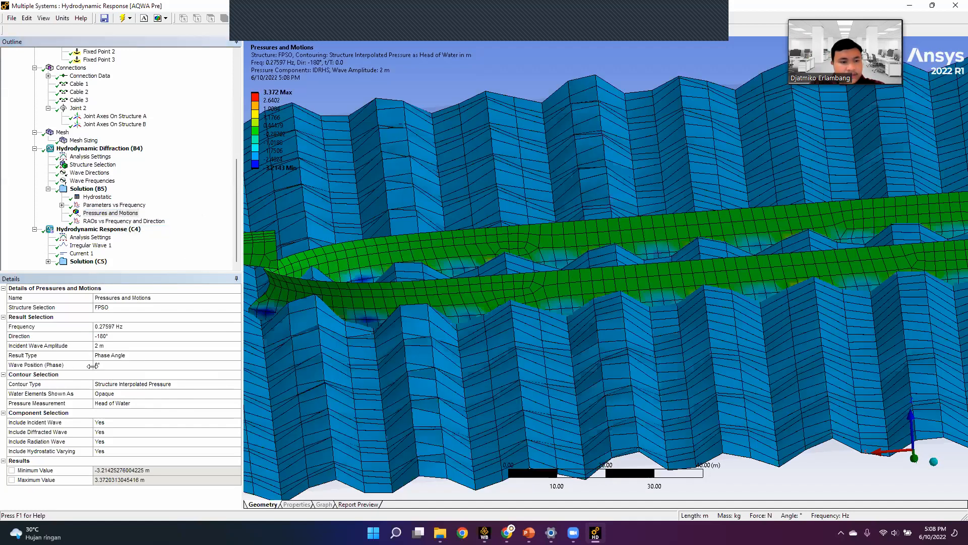
middle_drag(656, 242, 676, 171)
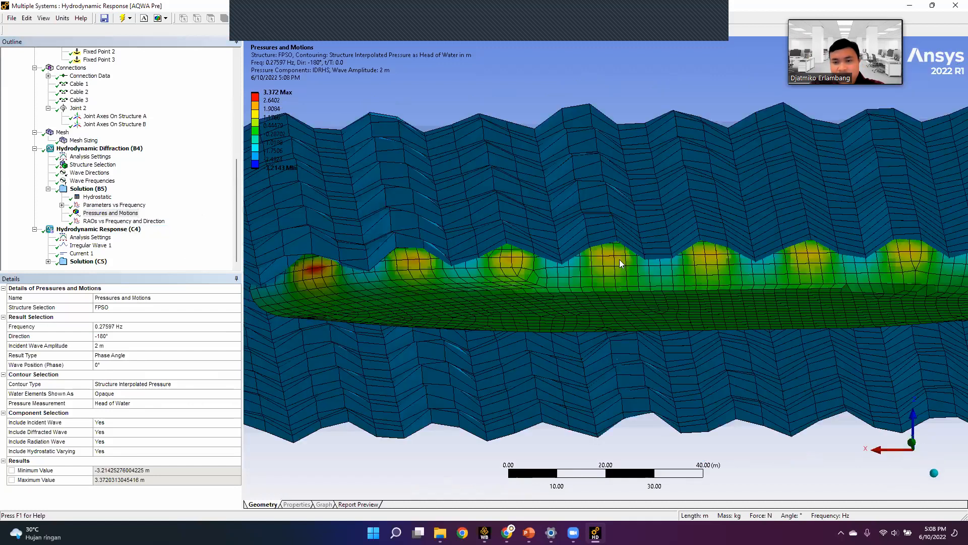
middle_drag(643, 248, 667, 265)
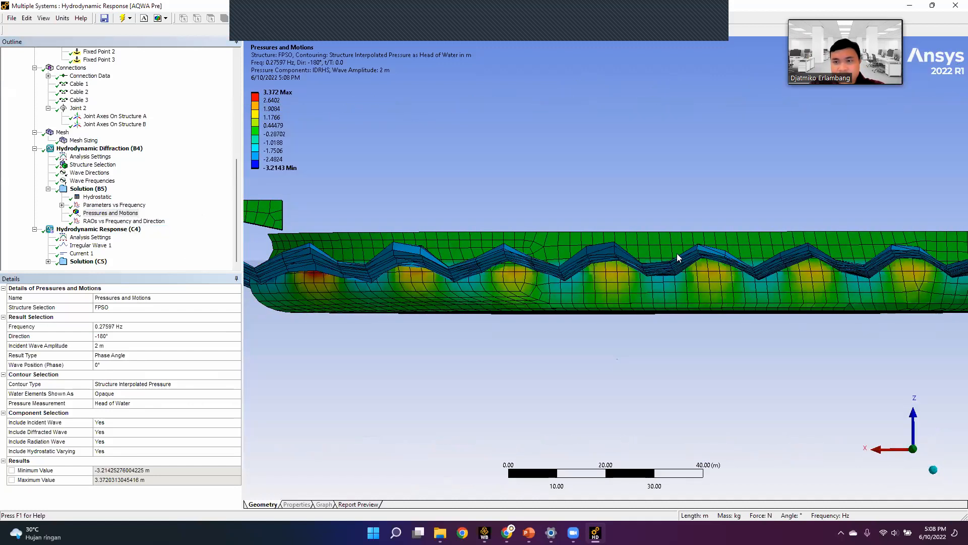
middle_drag(626, 282, 651, 305)
scroll(765, 342, down, 4)
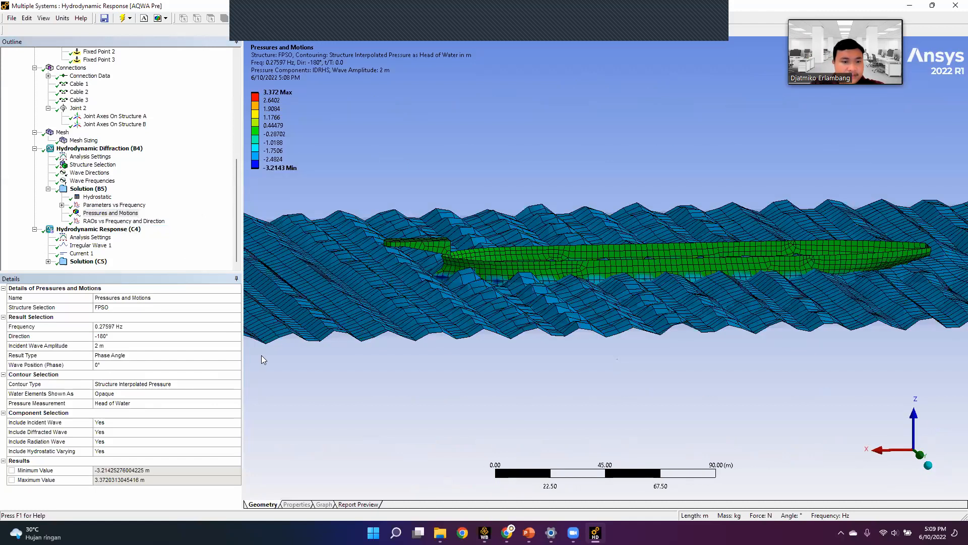
Set the wave position to Sequence with Phase Angle as the result type, and evaluate all results for Pressures and Motions.
click(177, 365)
click(222, 355)
click(237, 355)
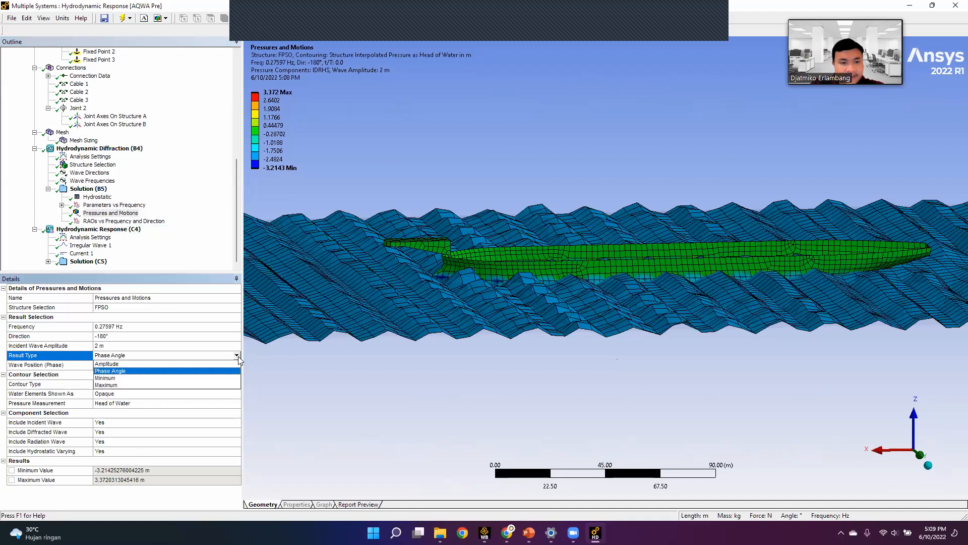
click(121, 372)
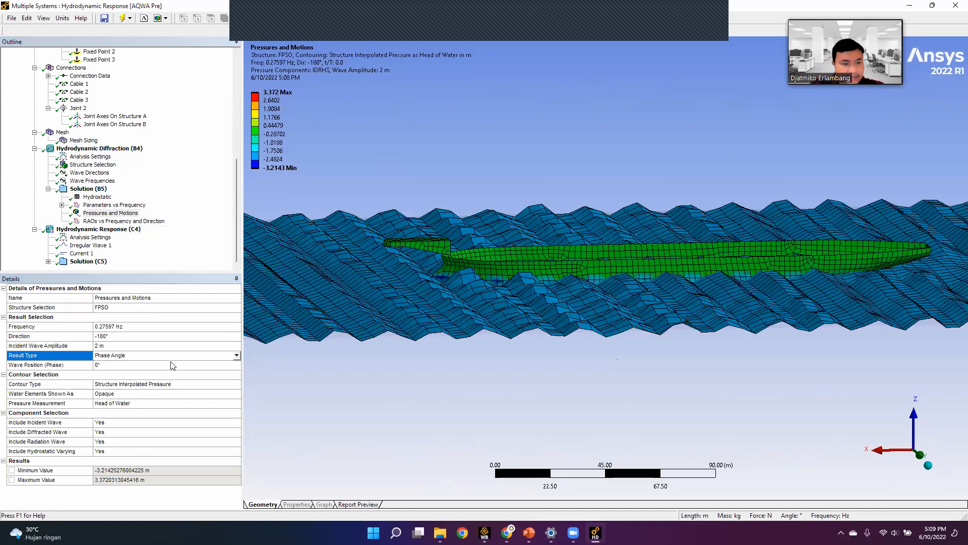
click(225, 365)
click(236, 365)
click(118, 394)
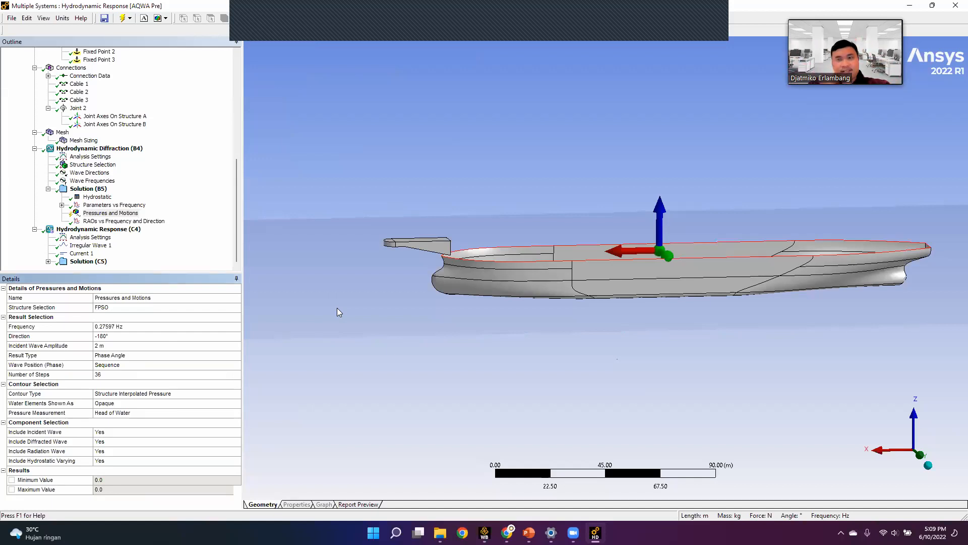
click(109, 214)
right_click(110, 213)
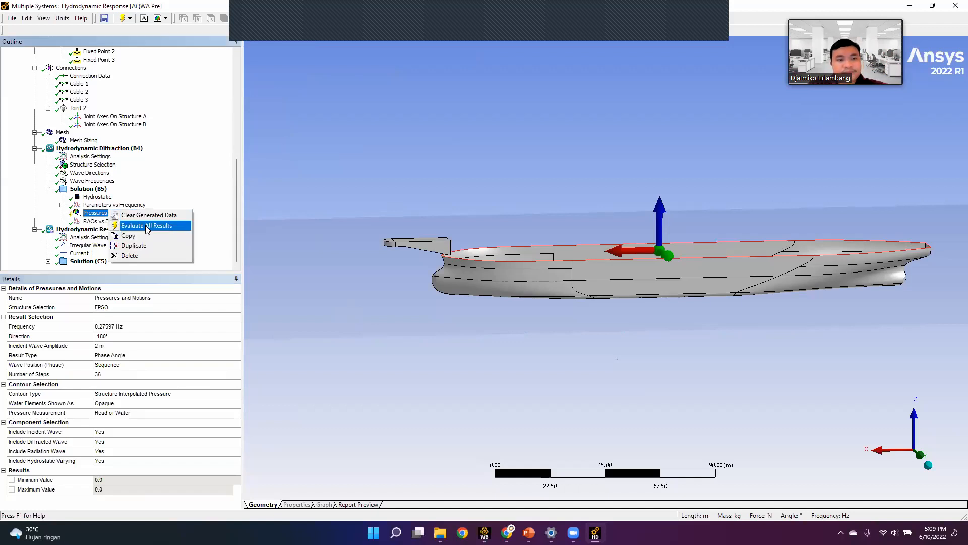
click(144, 225)
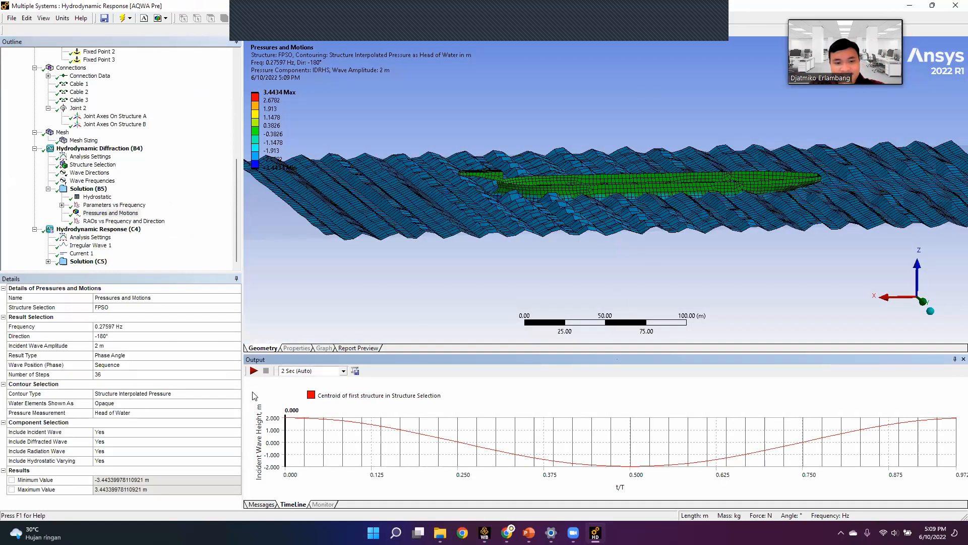
Play the Pressures and Motions animation and examine the FPSO's motion in the waves from above, below and alongside.
click(254, 370)
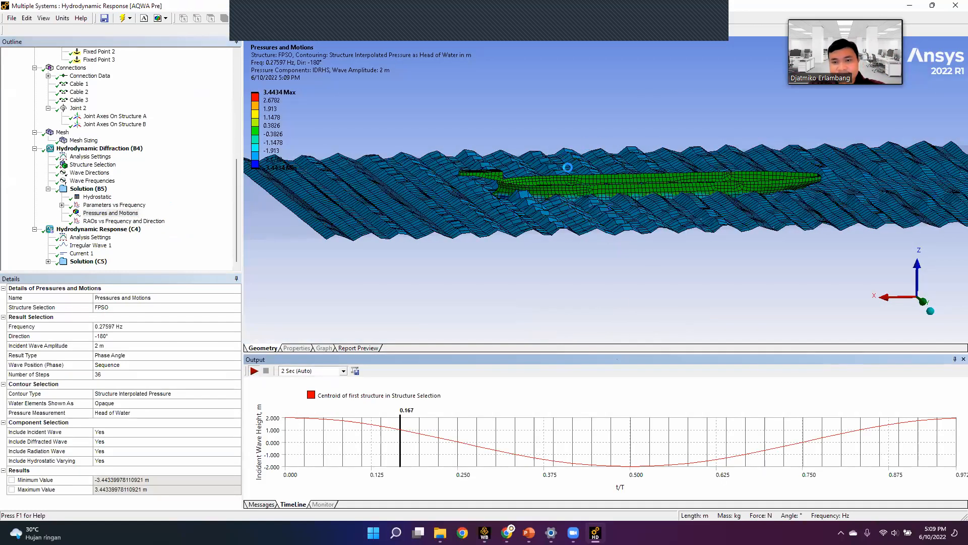
middle_drag(626, 235, 651, 225)
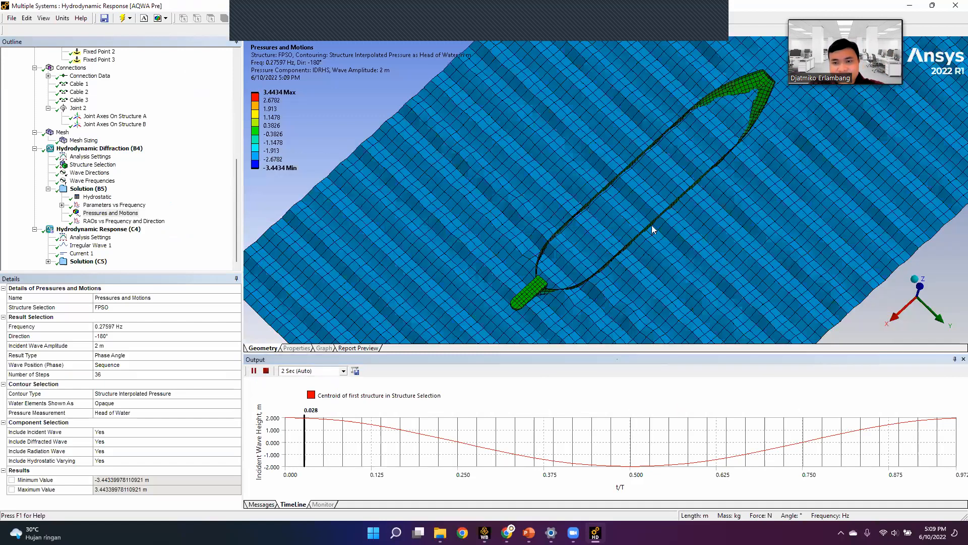
mouse_move(635, 168)
middle_down()
mouse_move(561, 206)
mouse_move(671, 185)
mouse_move(796, 247)
mouse_move(706, 216)
mouse_move(632, 219)
mouse_move(646, 161)
mouse_move(398, 159)
middle_up()
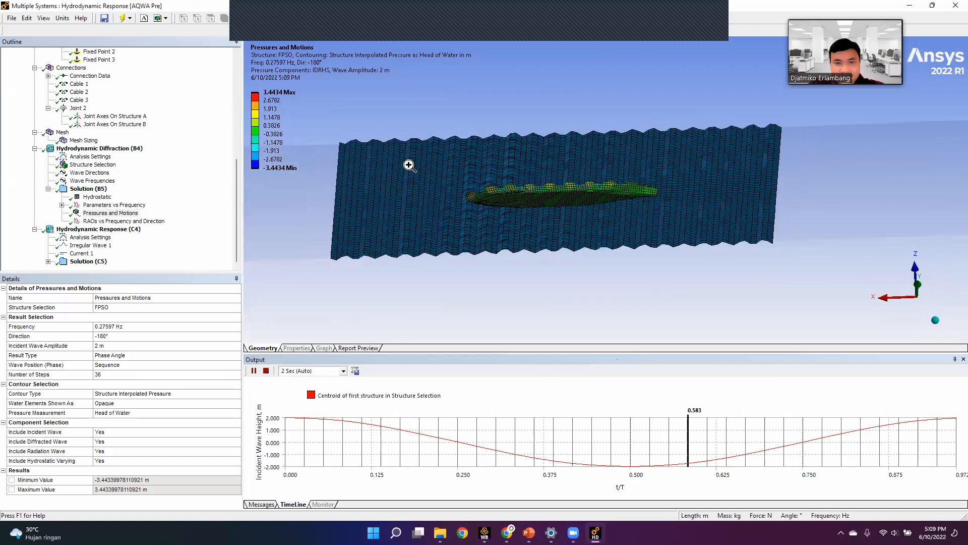
right_drag(398, 160, 524, 217)
scroll(656, 235, down, 3)
scroll(623, 233, down, 3)
middle_drag(744, 207, 643, 201)
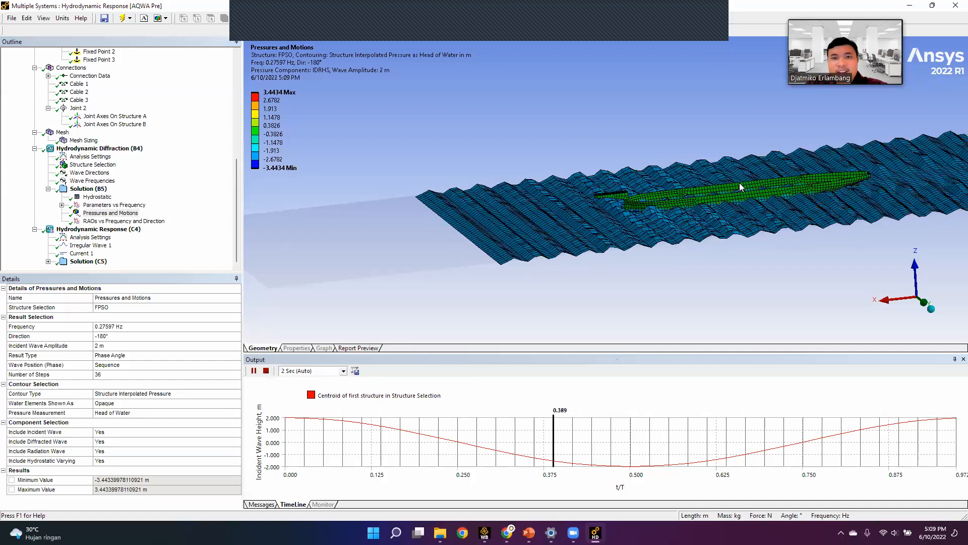
middle_drag(739, 183, 583, 169)
right_drag(581, 166, 834, 272)
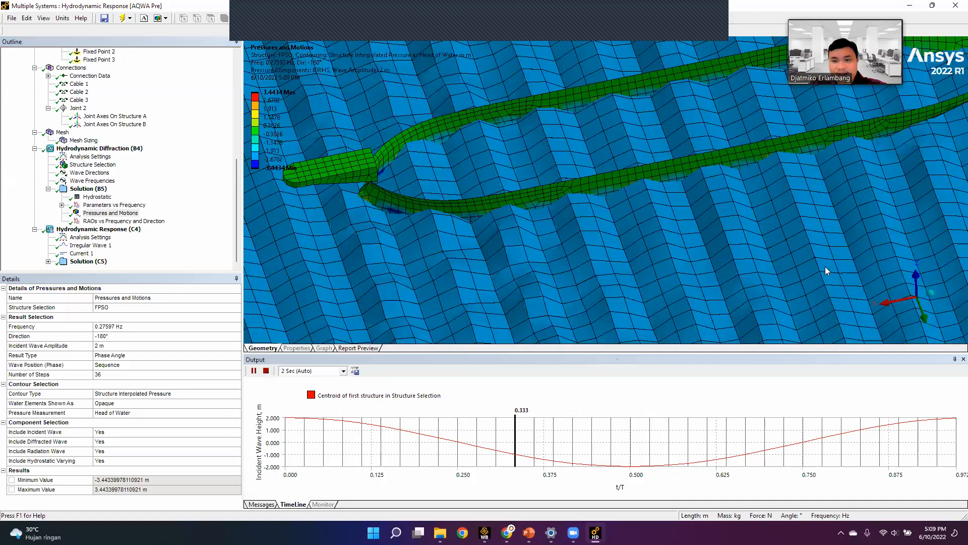
scroll(429, 273, down, 3)
scroll(432, 272, down, 5)
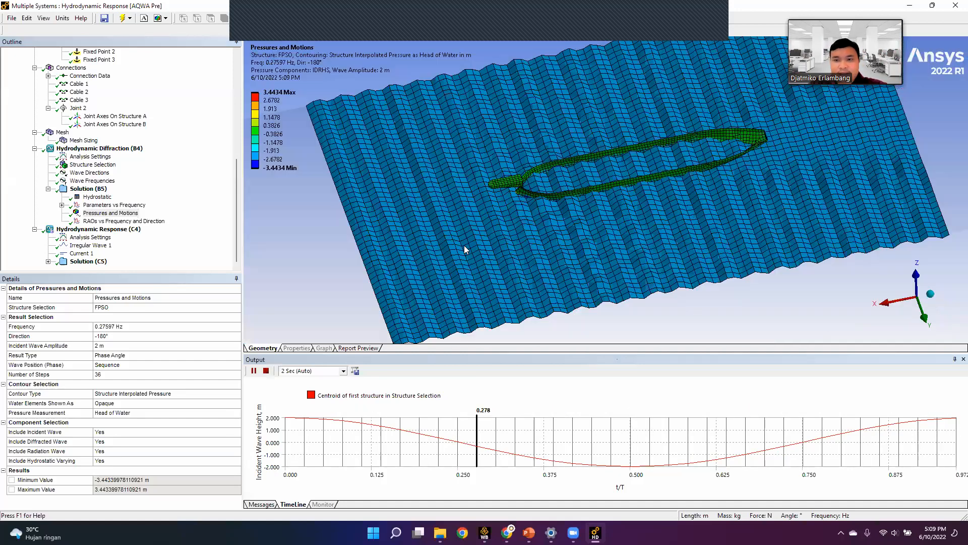
drag(499, 352, 495, 420)
Review the FPSO's RAOs vs Frequency and Direction surface with Global RX as the component.
click(98, 221)
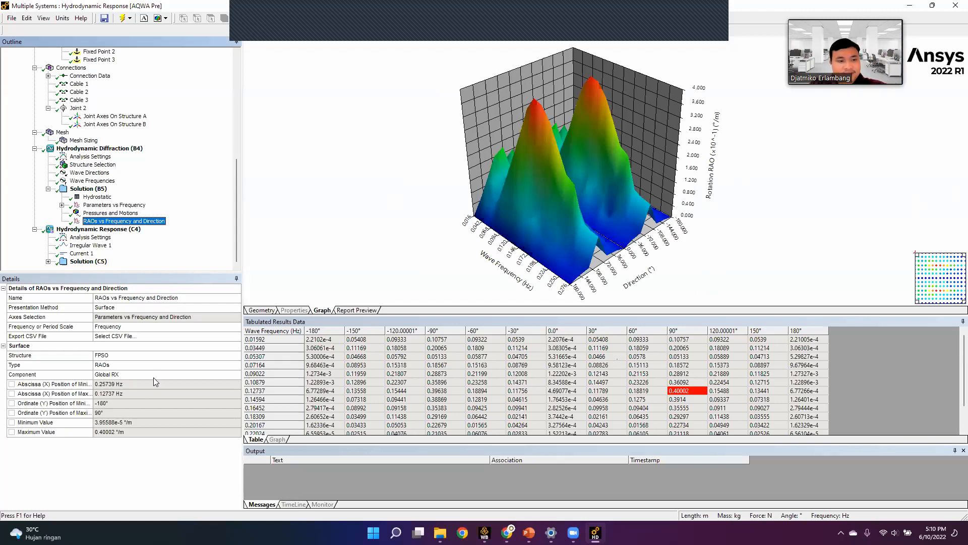
click(121, 374)
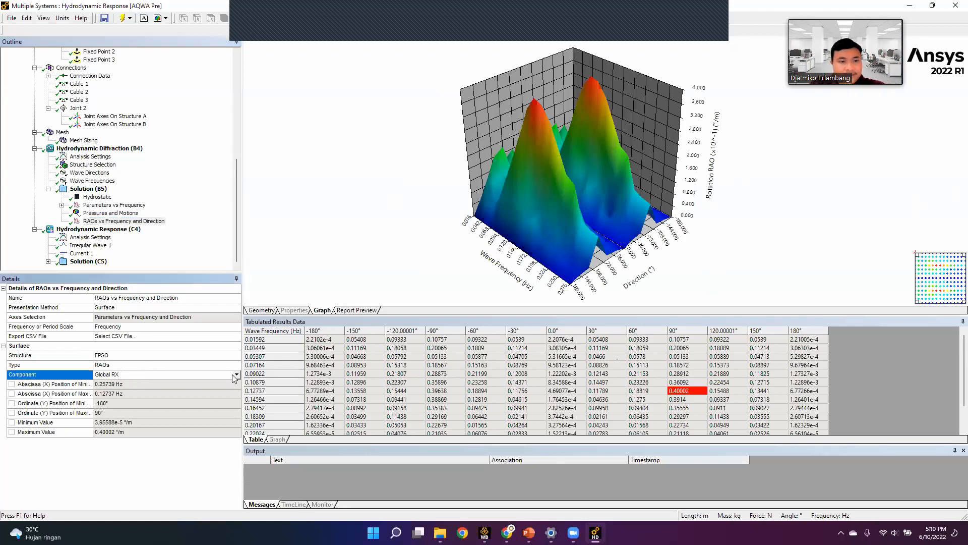
click(236, 374)
click(121, 404)
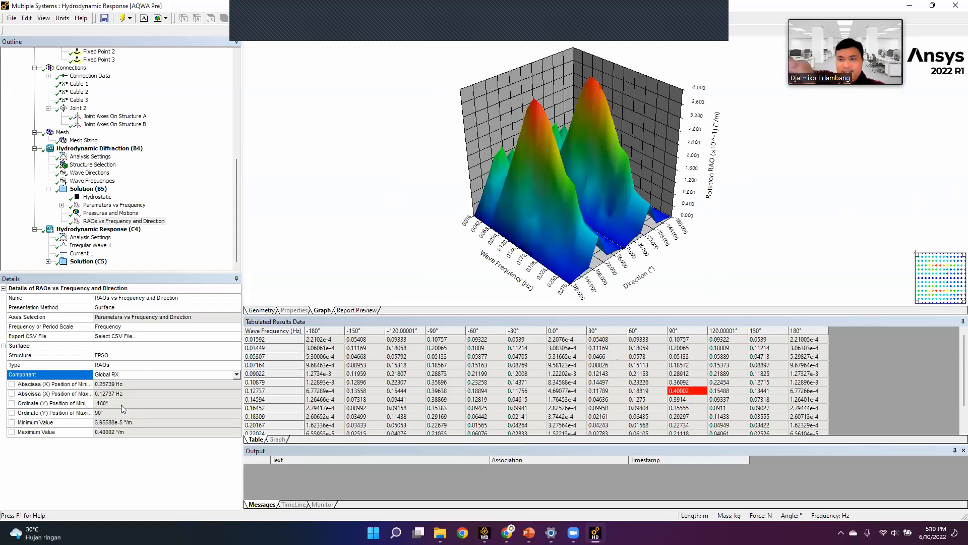
Return to Pressures and Motions and capture an end-on view of the FPSO and wave surface with the Snipping Tool.
click(138, 214)
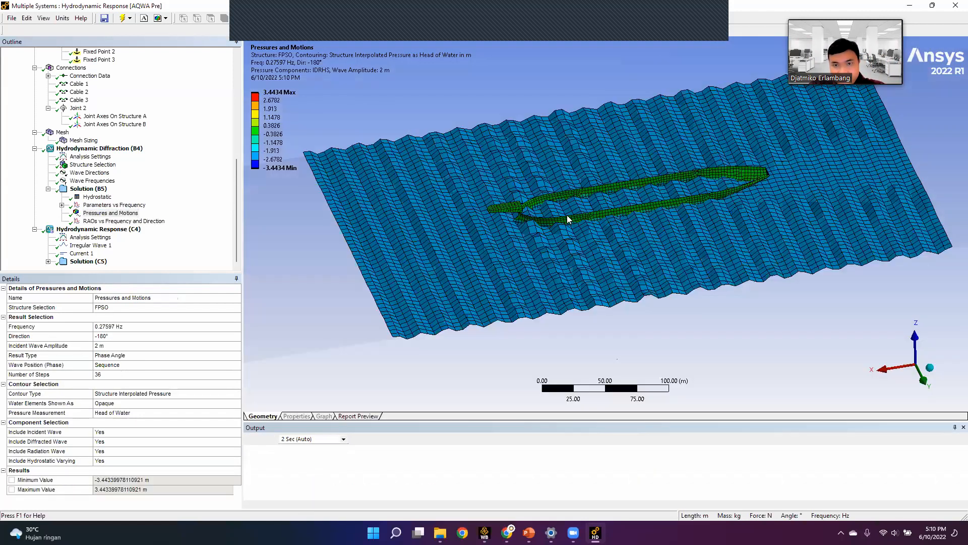
middle_drag(567, 216, 623, 315)
scroll(651, 189, down, 3)
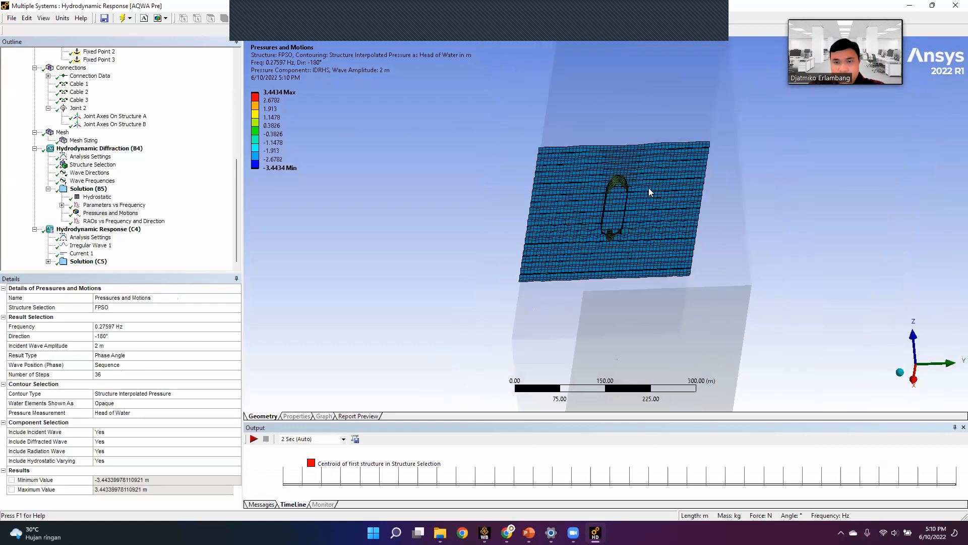
scroll(651, 189, up, 6)
mouse_move(660, 180)
middle_down()
mouse_move(656, 155)
mouse_move(654, 188)
middle_up()
click(396, 533)
text(sn)
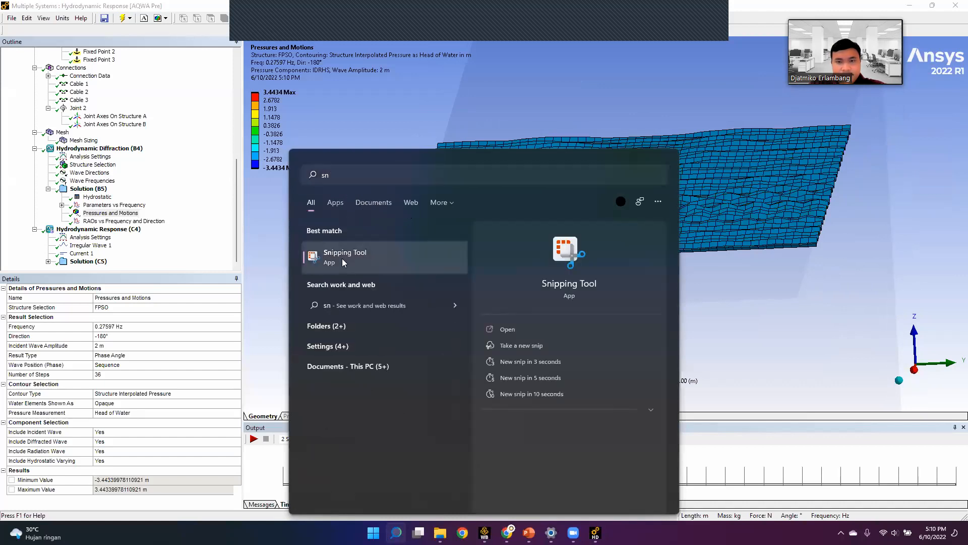
click(343, 259)
click(130, 55)
drag(398, 64, 855, 355)
drag(775, 350, 775, 350)
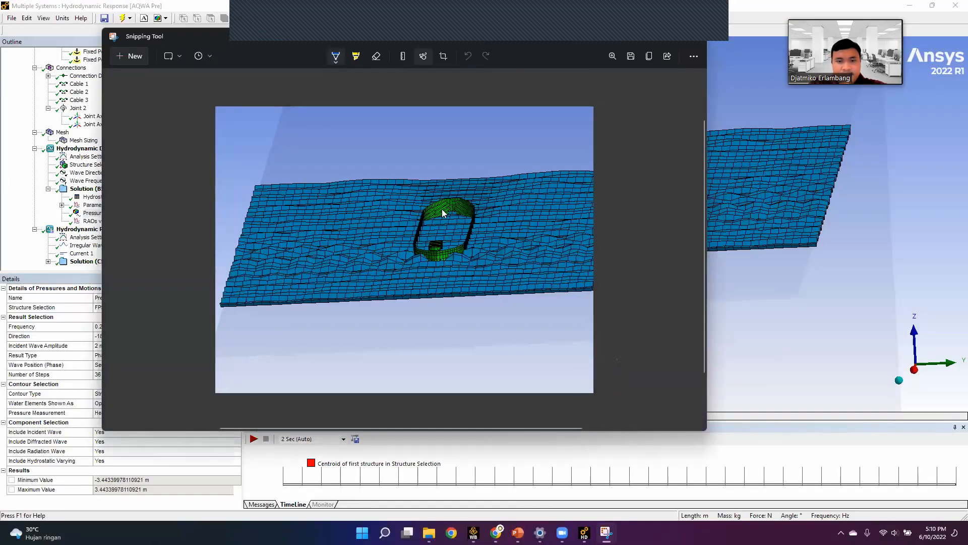
Sketch the FPSO's longitudinal axis and curved rotation arrows in blue on the snip, retrace the arrows in red, and minimize the Snipping Tool.
mouse_move(455, 197)
mouse_down()
mouse_move(467, 167)
mouse_move(415, 312)
mouse_up()
mouse_move(397, 245)
mouse_down()
mouse_move(502, 225)
mouse_move(481, 240)
mouse_move(432, 175)
mouse_move(392, 215)
mouse_move(423, 217)
mouse_up()
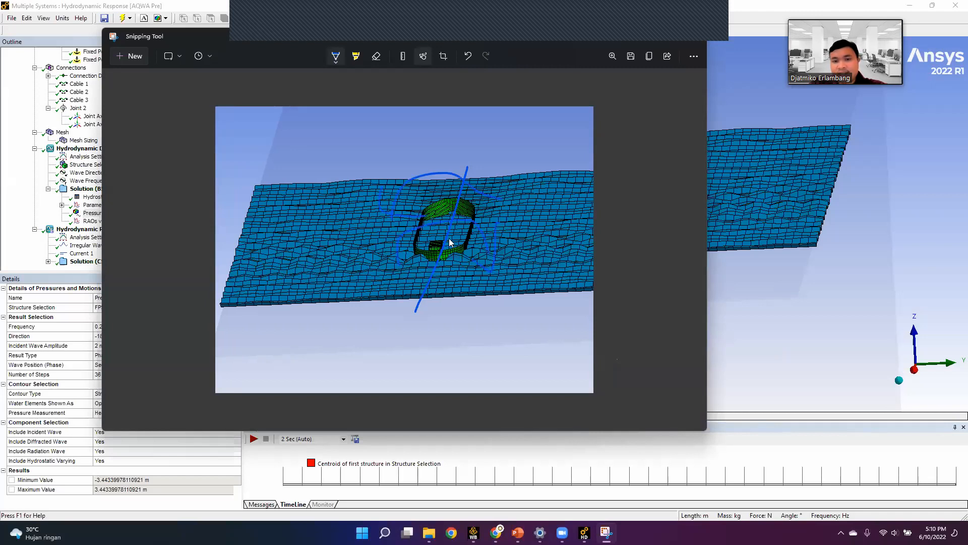
click(334, 60)
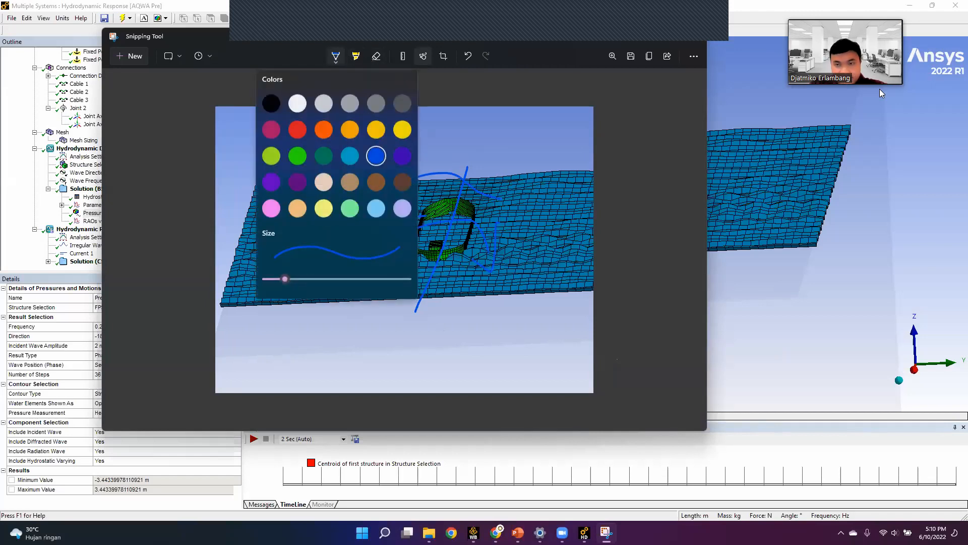
click(302, 128)
mouse_move(398, 253)
mouse_down()
mouse_move(480, 229)
mouse_move(492, 251)
mouse_move(456, 251)
mouse_up()
mouse_move(493, 199)
mouse_down()
mouse_move(395, 206)
mouse_move(417, 212)
mouse_up()
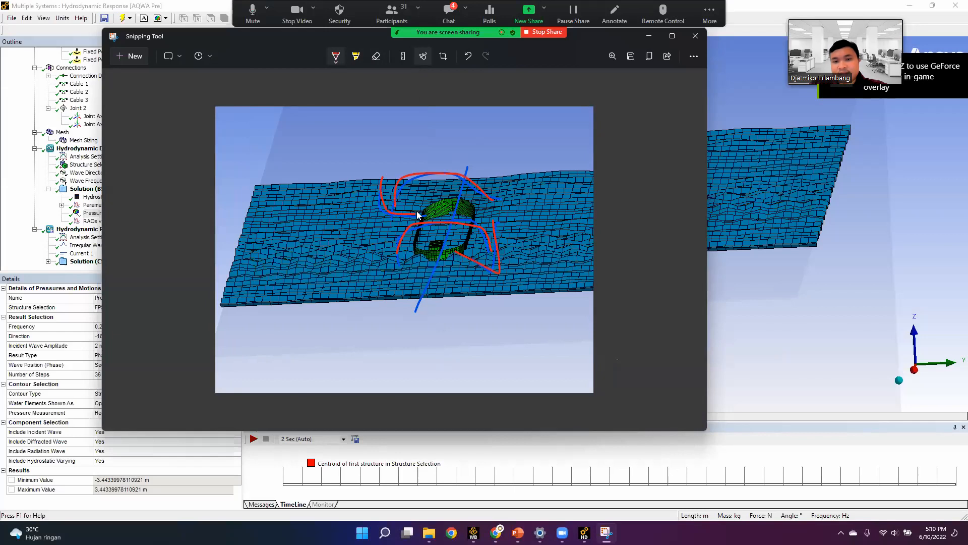
click(649, 35)
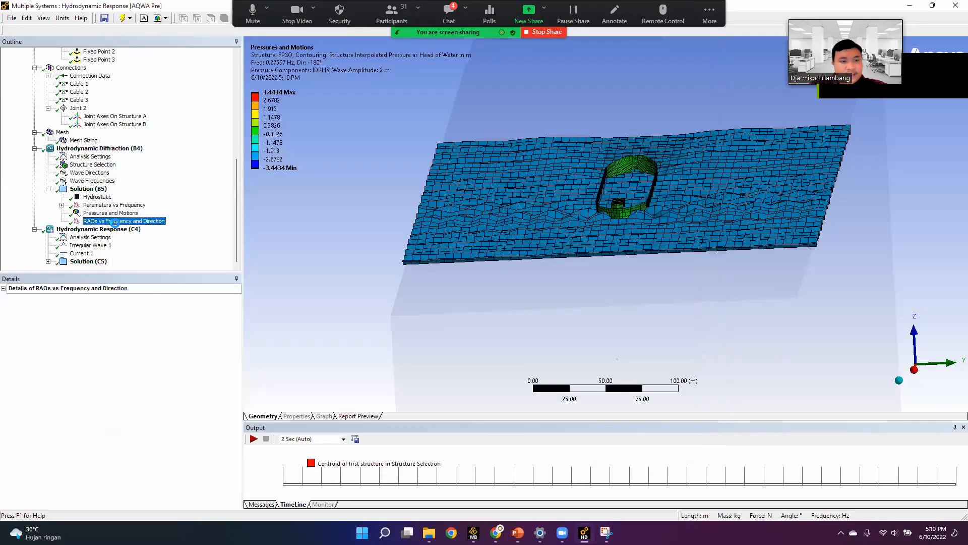
Enlarge the FPSO's Global RX RAO surface graph and examine it across wave frequency and direction.
click(115, 220)
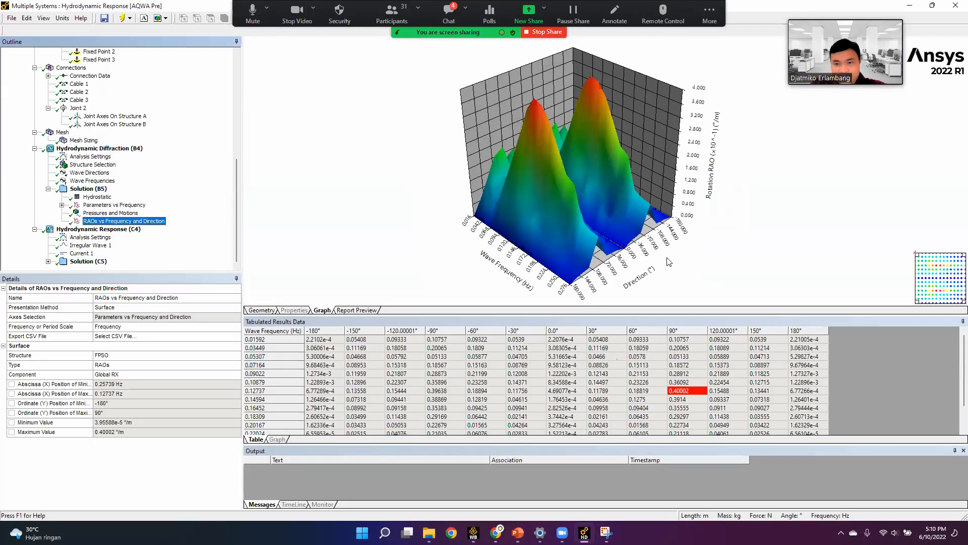
drag(593, 317, 594, 374)
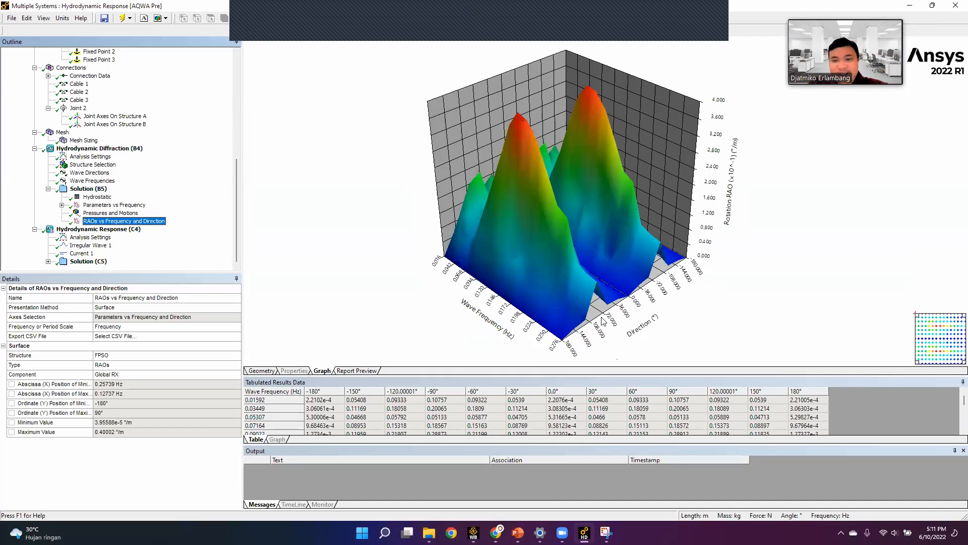
click(113, 375)
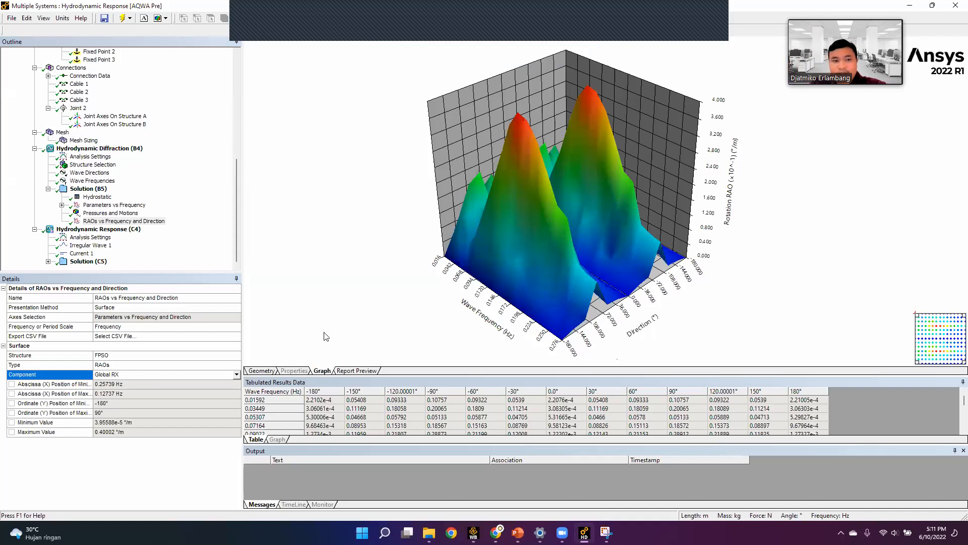
Set the wave direction of the Pressures and Motions result to 90°.
click(107, 213)
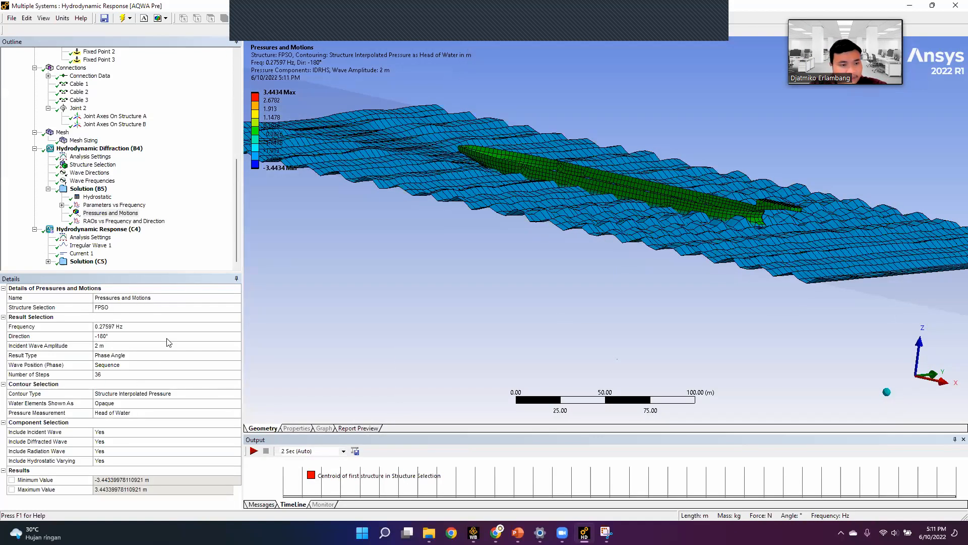
click(169, 342)
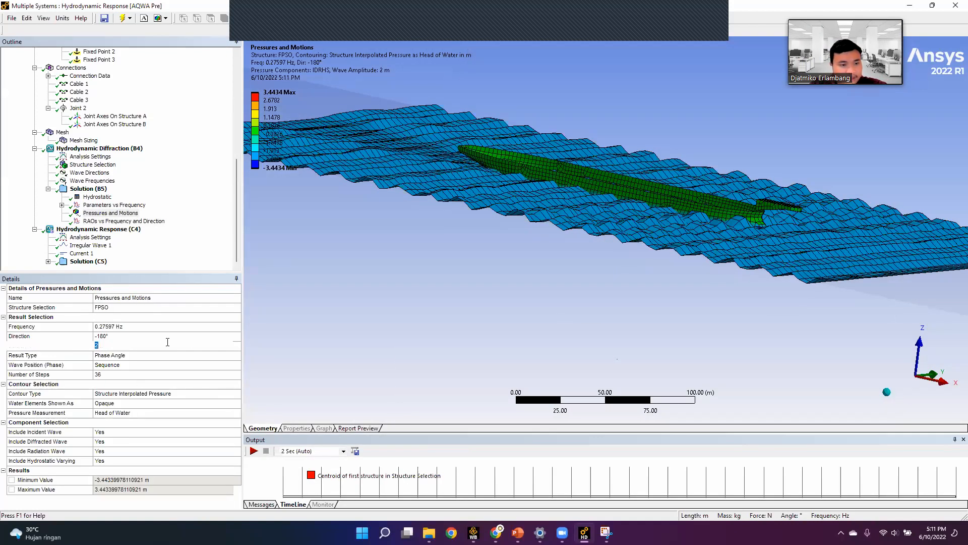
click(194, 337)
click(221, 326)
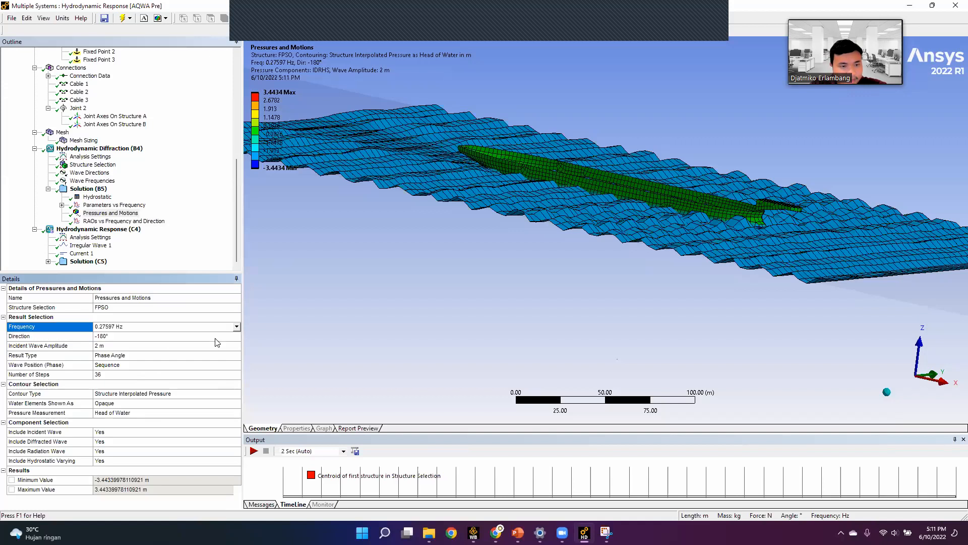
click(237, 336)
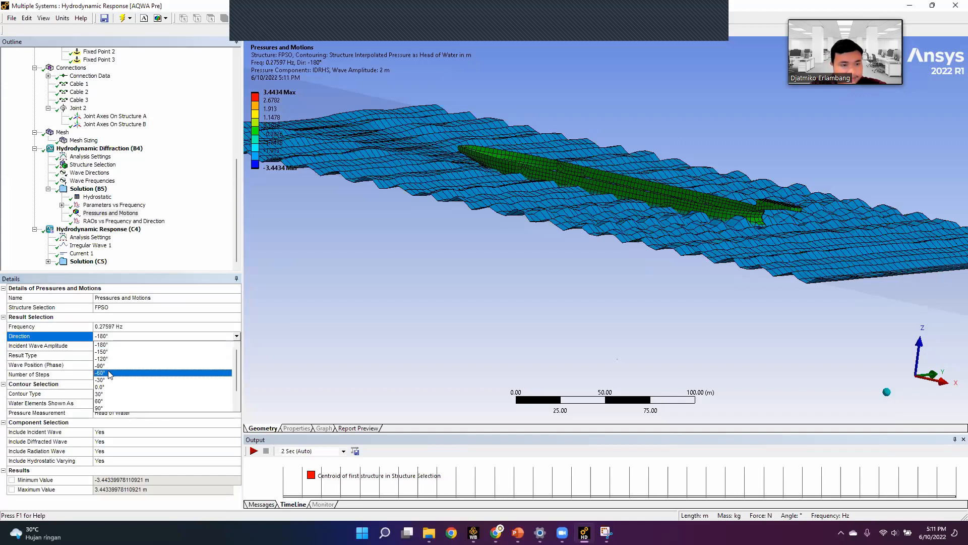
click(107, 408)
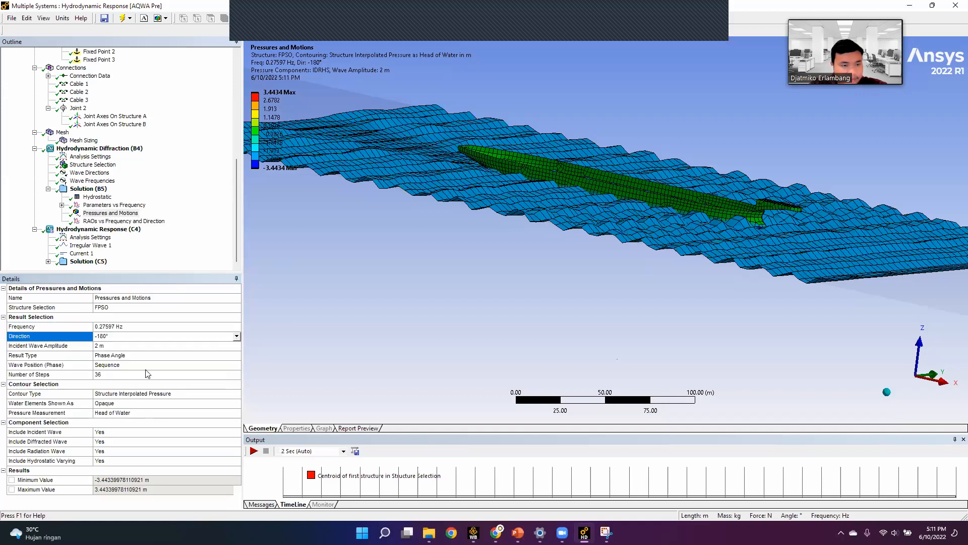
Set the Pressures and Motions wave position to 0°, evaluate the results, and examine the wave pattern around the FPSO.
click(227, 365)
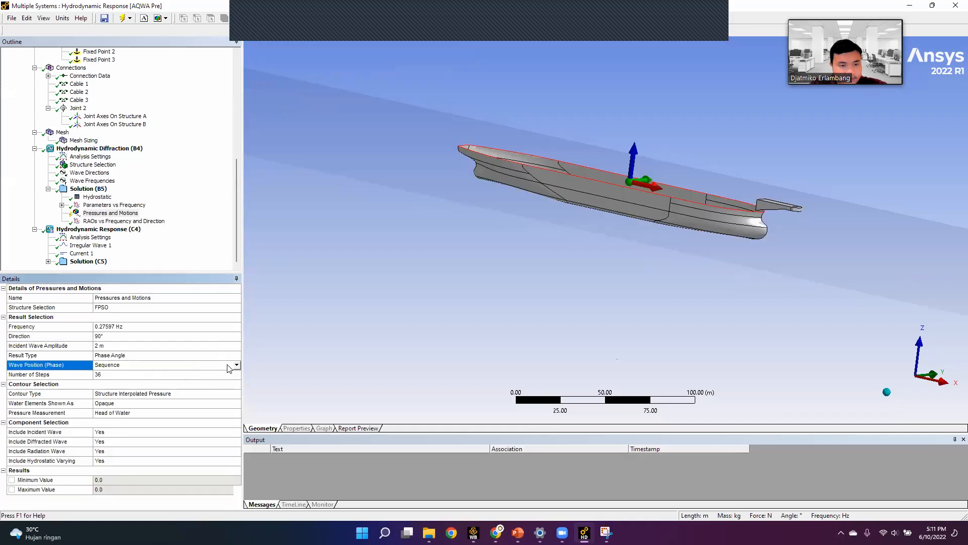
click(237, 365)
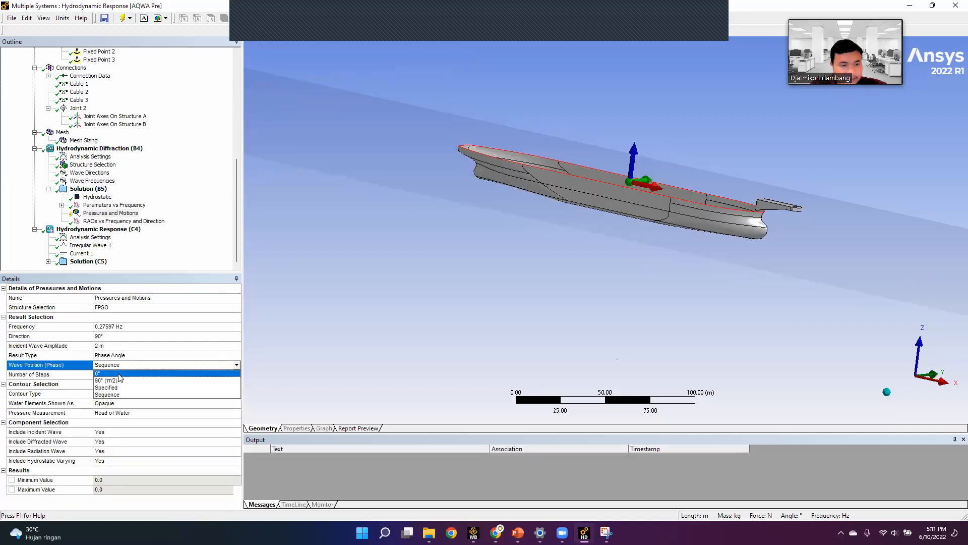
click(118, 374)
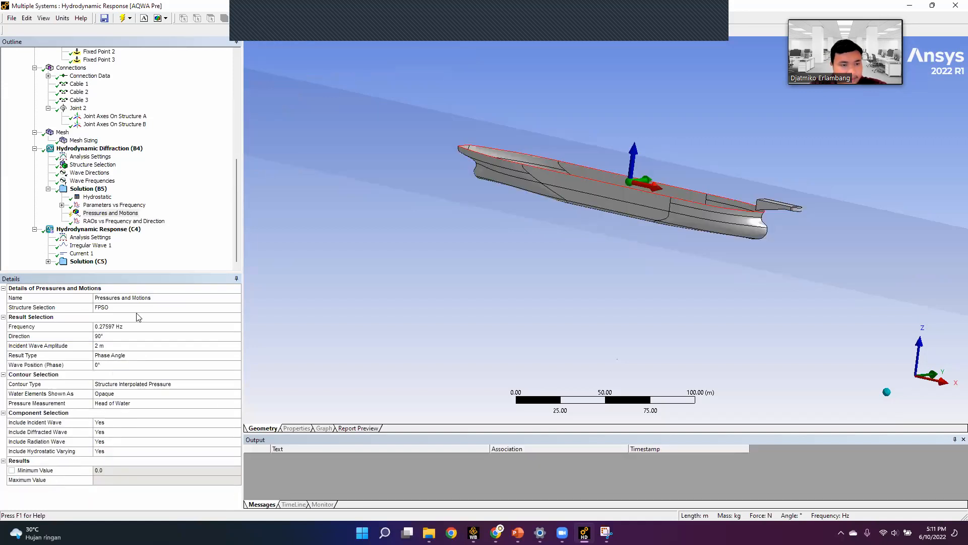
right_click(98, 214)
click(126, 227)
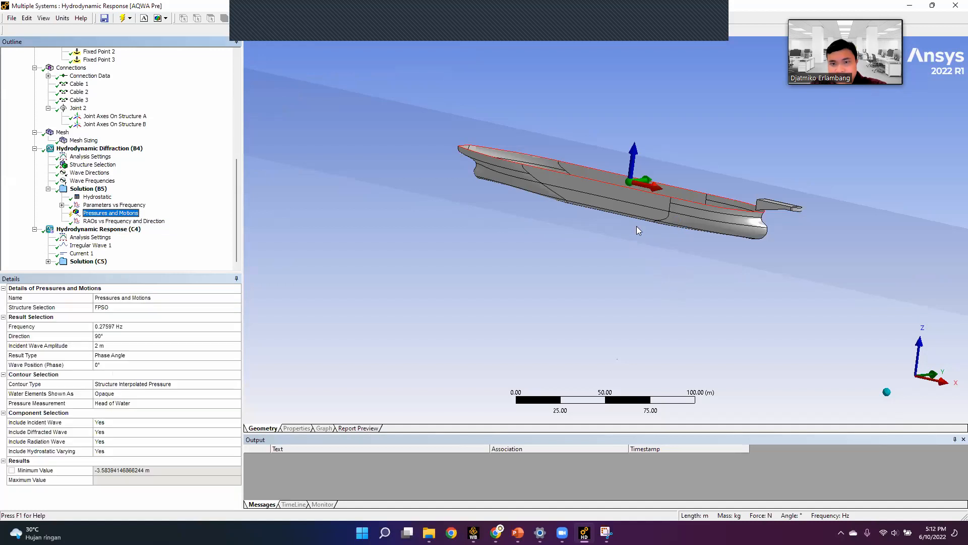
middle_drag(830, 206, 534, 181)
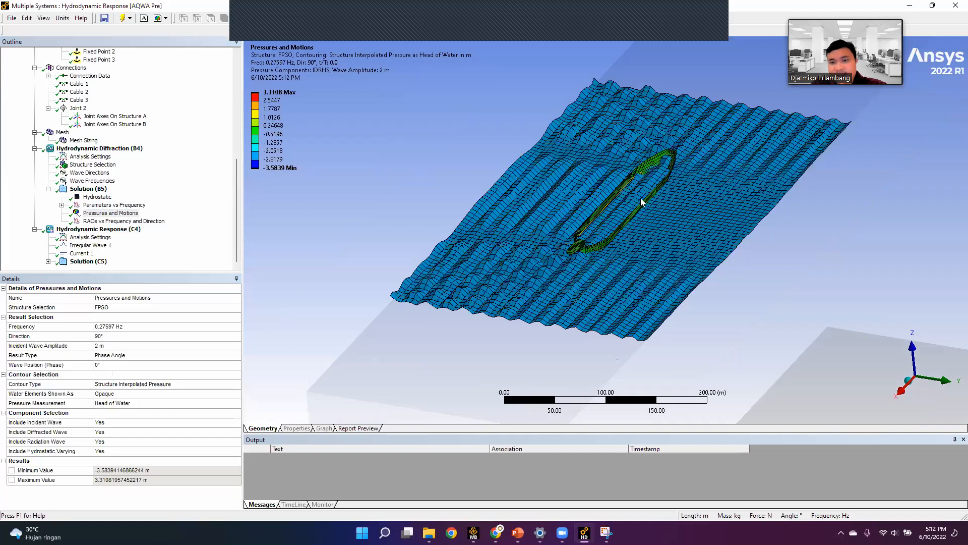
middle_drag(627, 195, 587, 185)
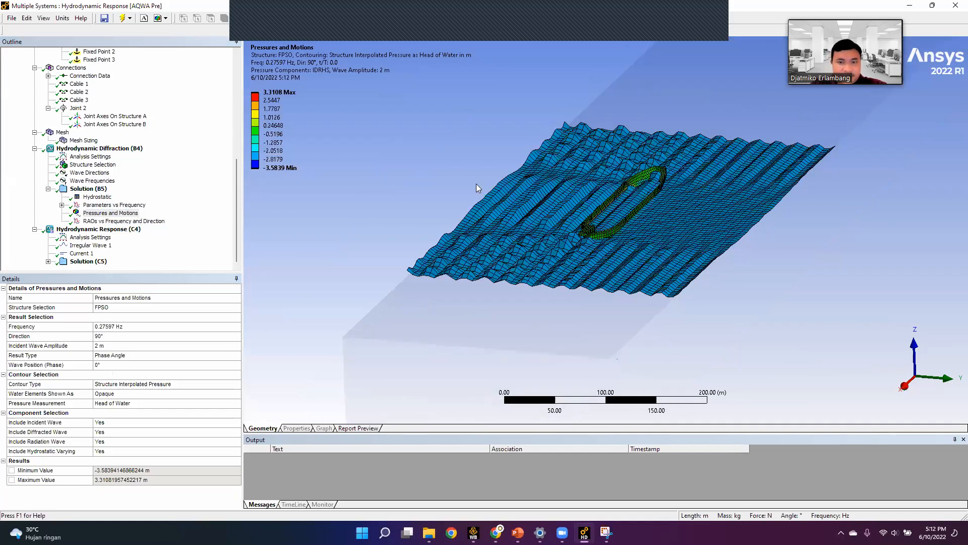
Set the RAOs vs Frequency and Direction component to Global RY, and delete that result from the Hydrodynamic Diffraction solution.
click(119, 221)
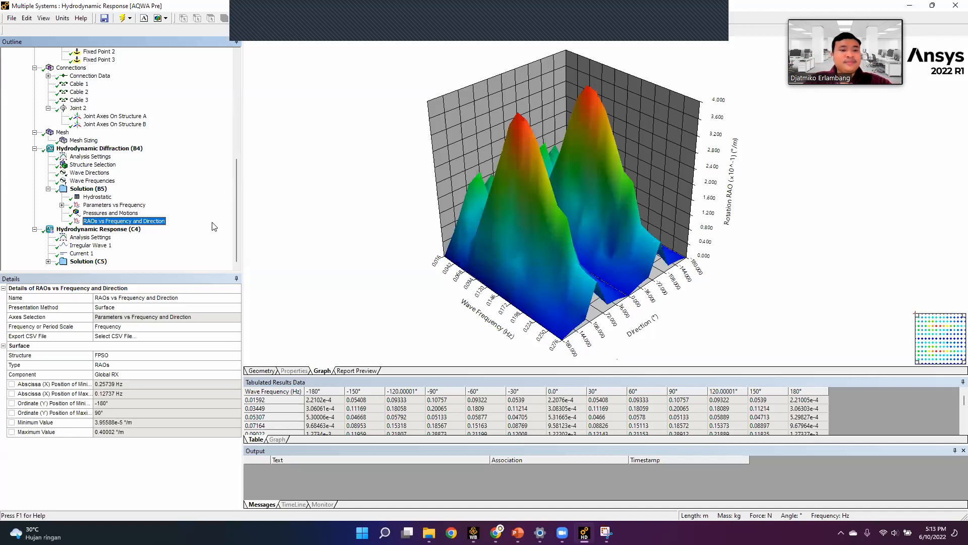
click(148, 377)
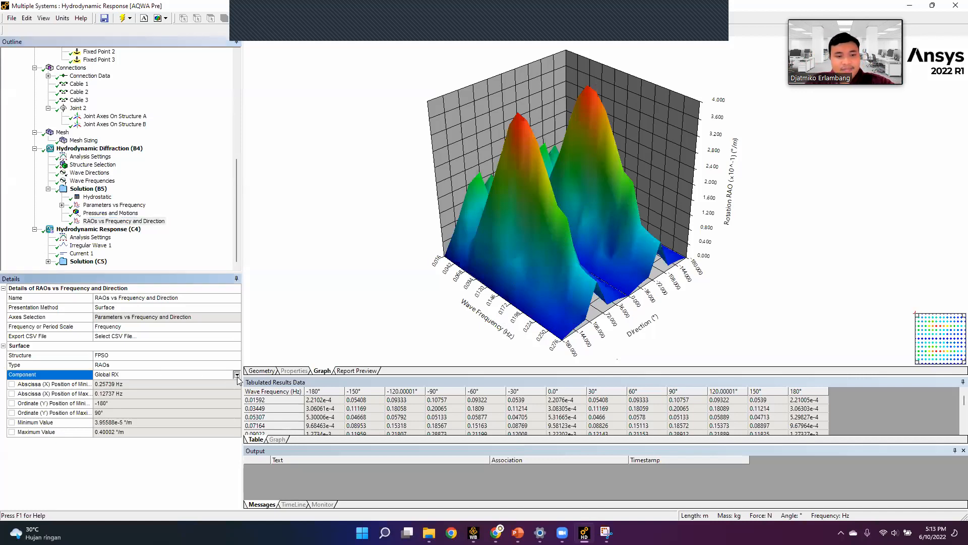
click(236, 375)
click(122, 412)
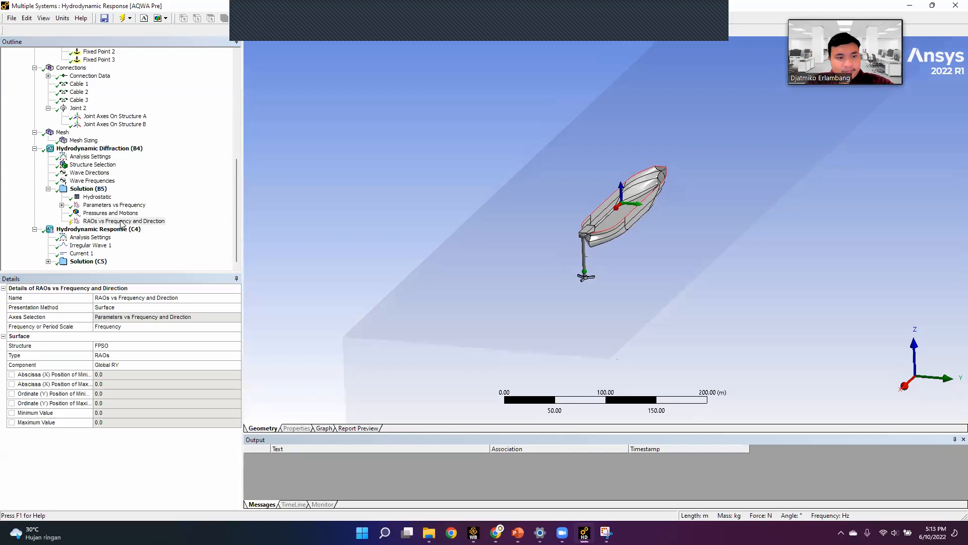
key(Delete)
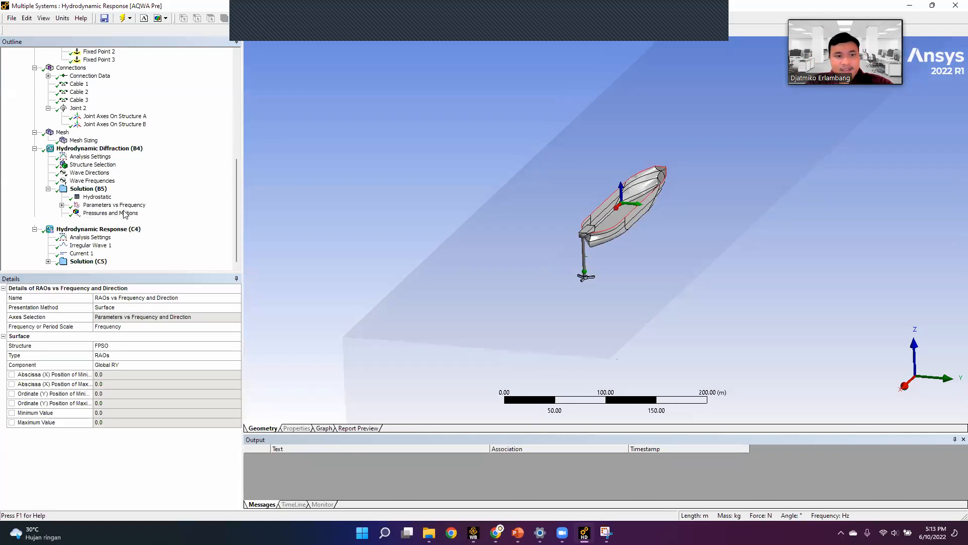
Evaluate the RAOs vs Frequency and Direction result for the FPSO's Global RY component and display its surface graph.
right_click(125, 215)
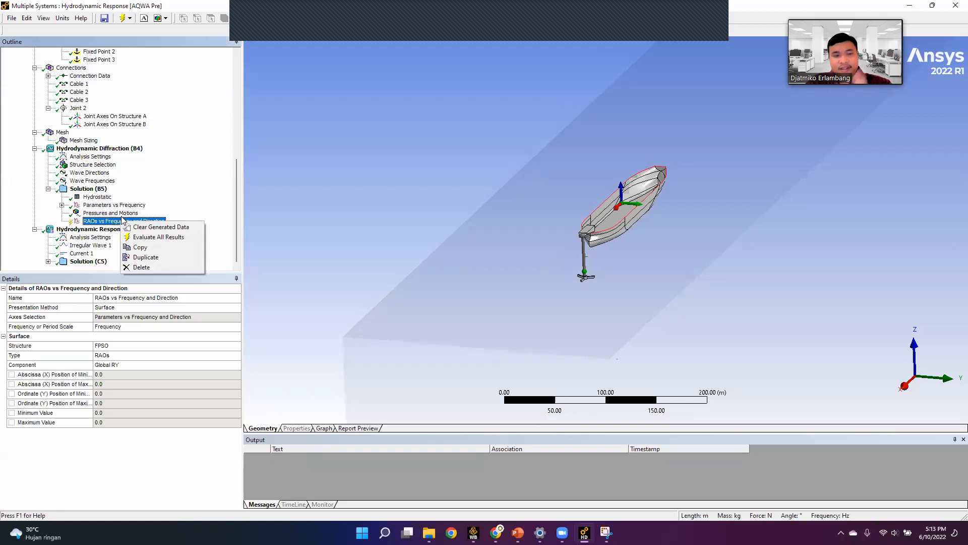
click(168, 235)
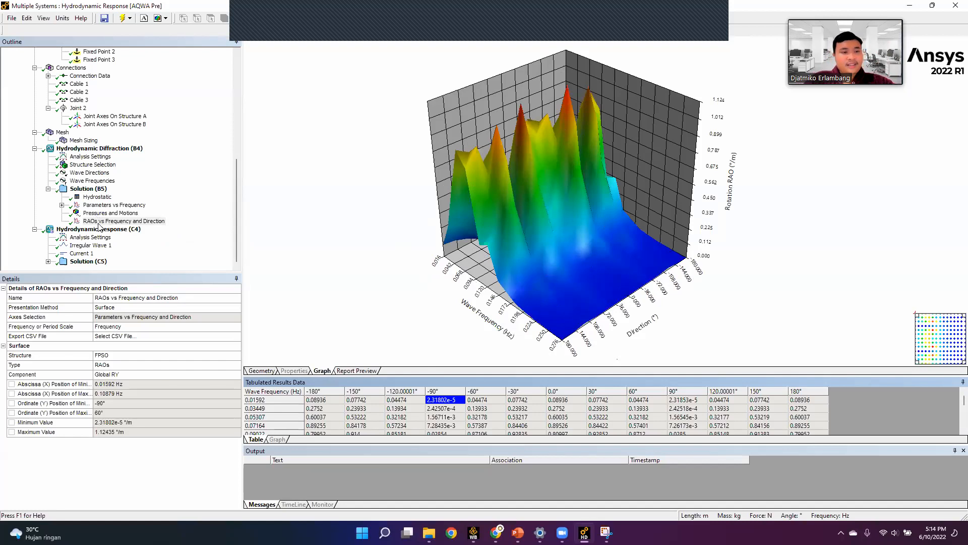
click(125, 213)
click(124, 221)
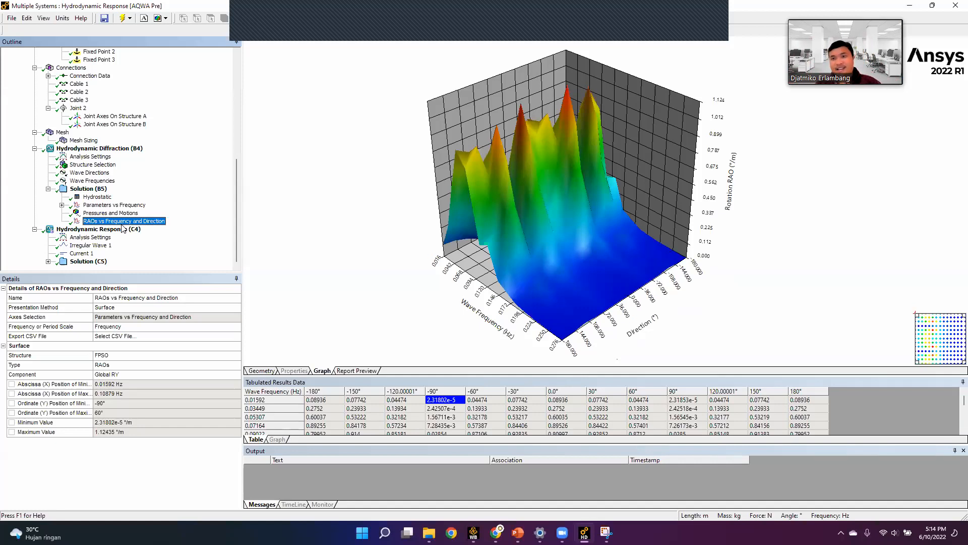
Review the Hydrodynamic Response's analysis settings and Irregular Wave 1 definition, enlarging the wave spectrum table to read its frequencies and ordinates.
click(77, 230)
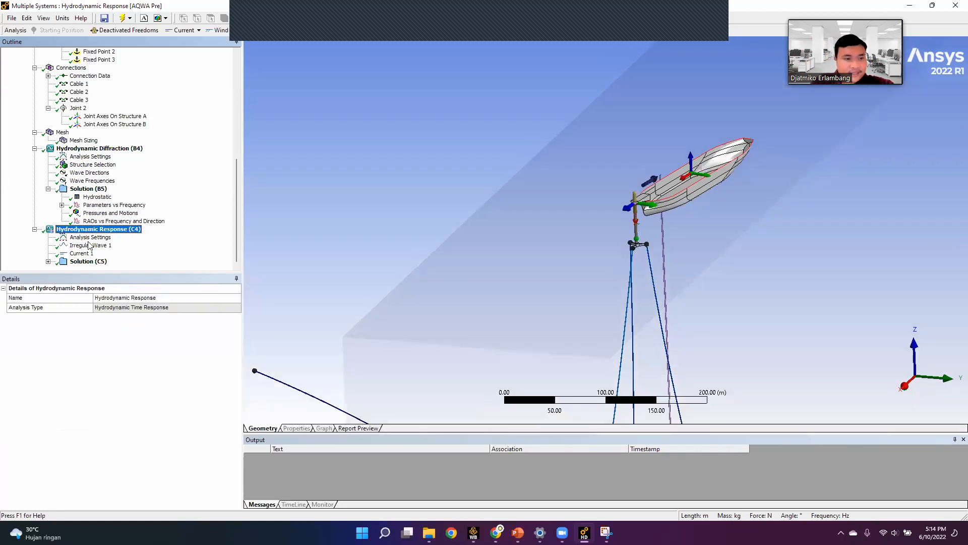
click(89, 246)
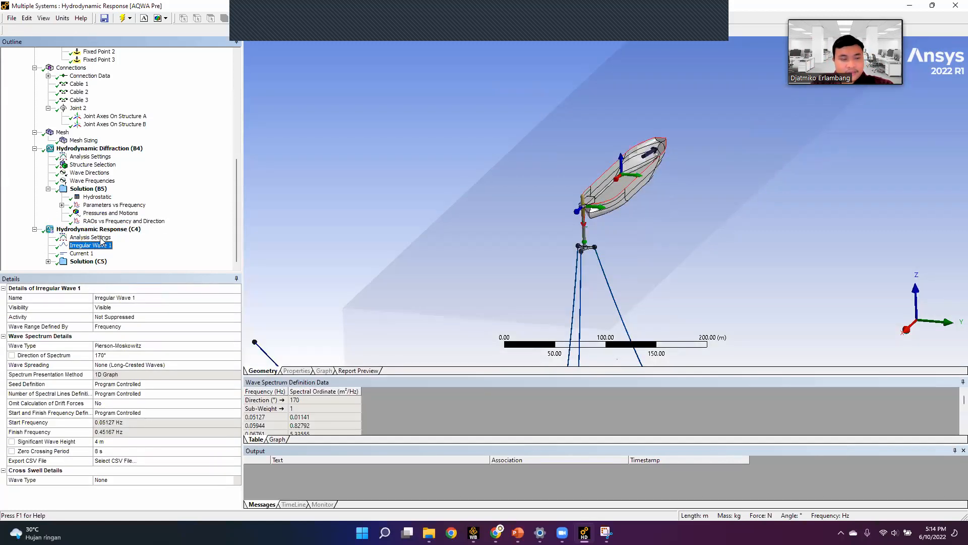
click(101, 238)
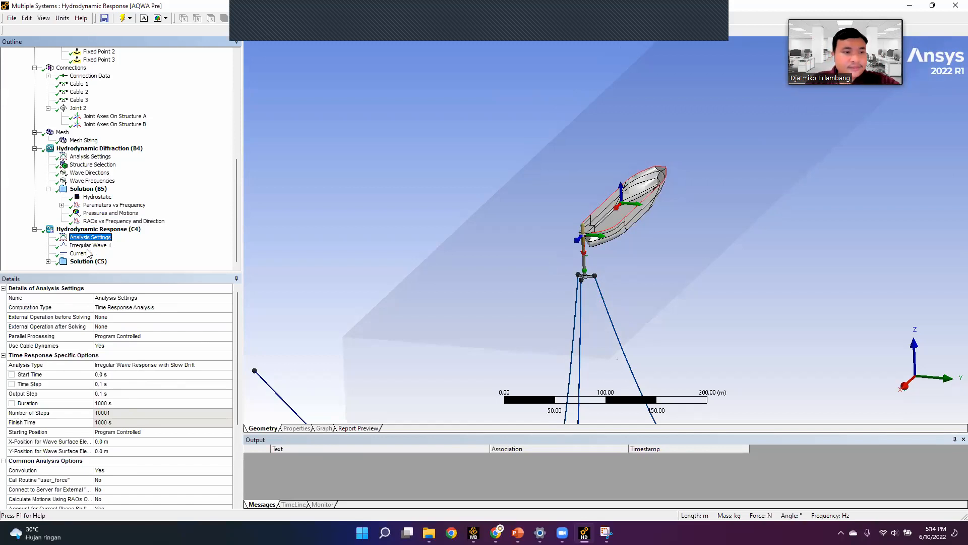
click(92, 246)
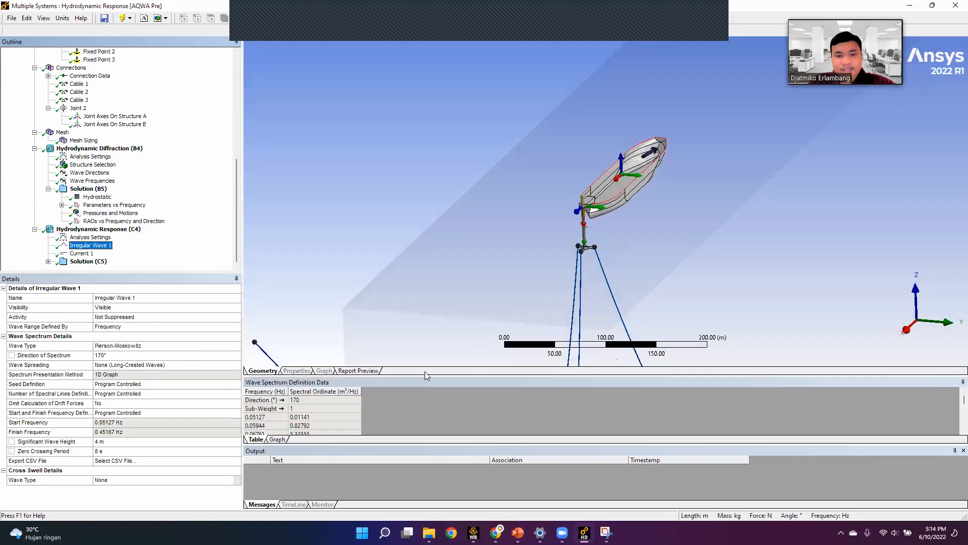
drag(426, 375, 411, 227)
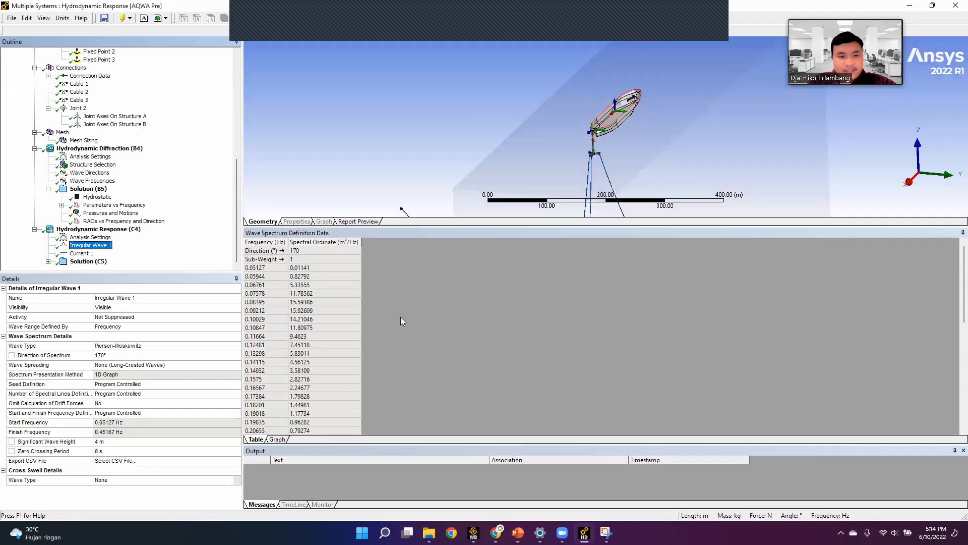
click(313, 282)
scroll(324, 328, down, 10)
scroll(313, 363, up, 10)
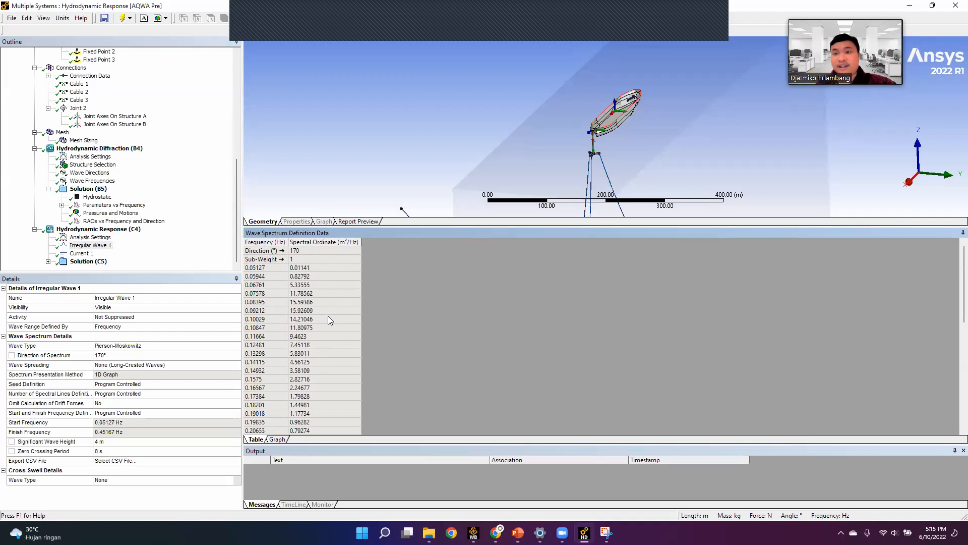
Examine Current 1 in the Hydrodynamic Response and inspect its direction arrow close to the FPSO hull.
click(79, 254)
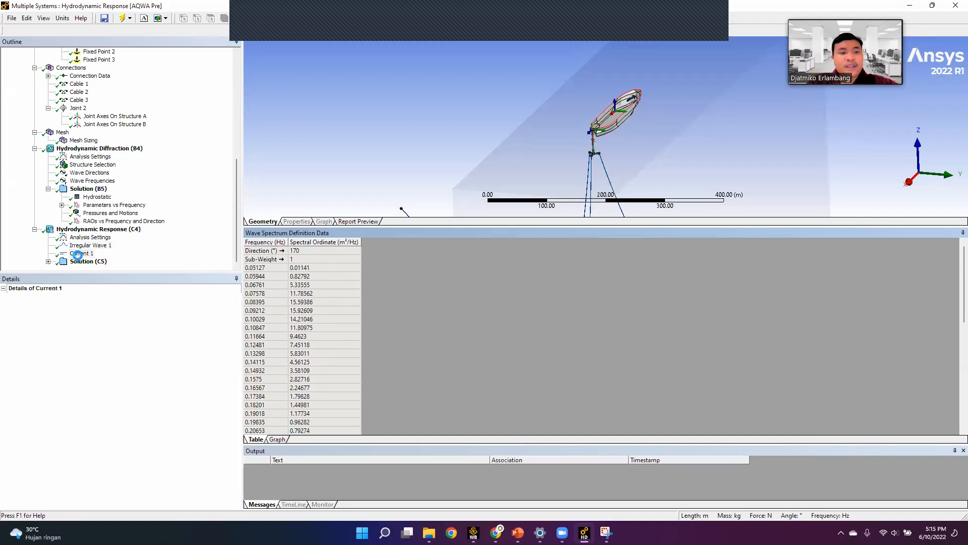
scroll(482, 227, up, 1)
scroll(476, 227, down, 8)
middle_drag(651, 230, 528, 227)
scroll(651, 192, up, 8)
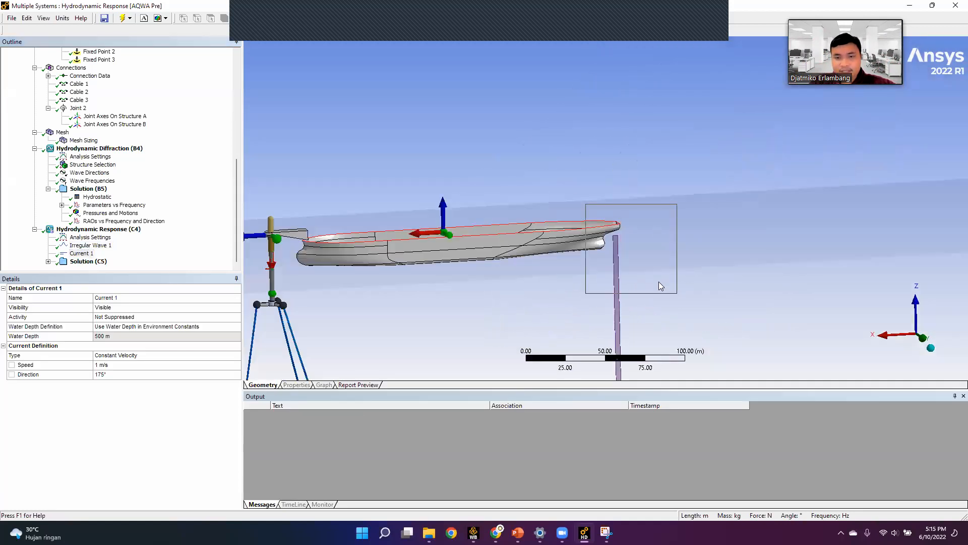
scroll(644, 266, up, 6)
scroll(555, 154, up, 6)
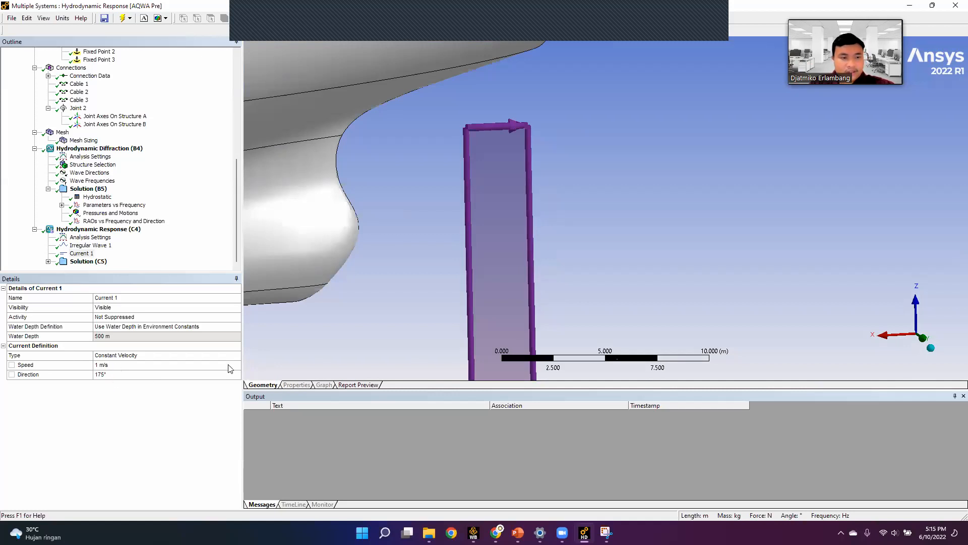
Review Current 1's direction and available current definition types, keeping Constant Velocity.
click(105, 373)
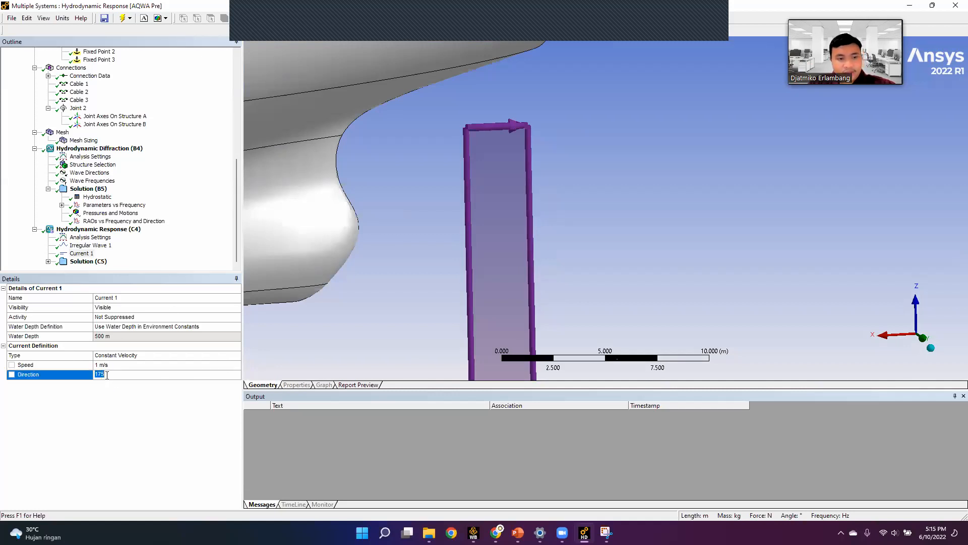
click(211, 338)
click(206, 356)
click(234, 357)
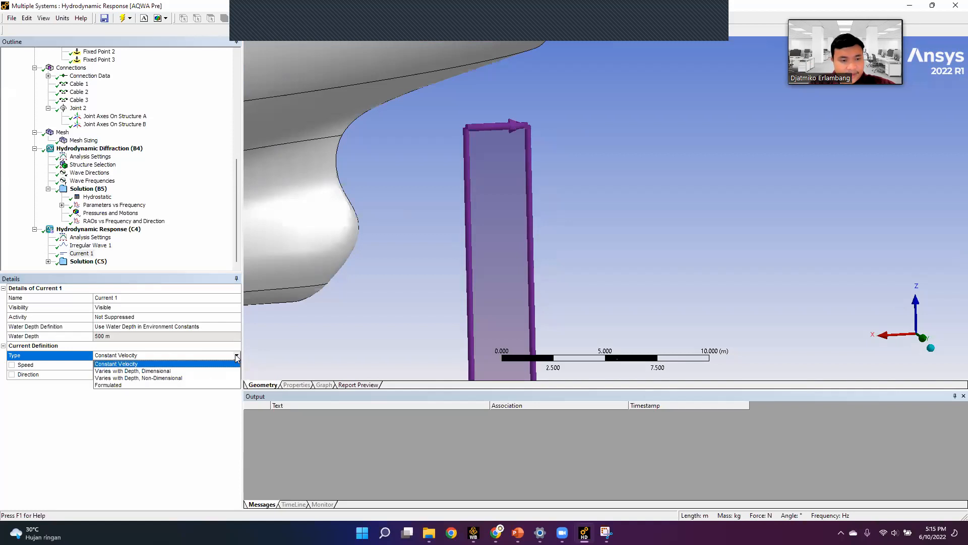
click(218, 356)
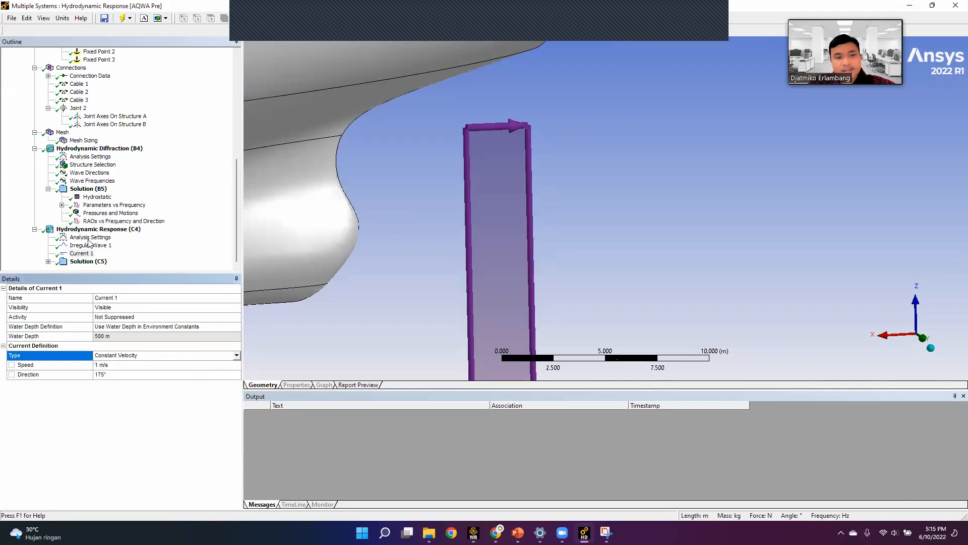
Play the Animation result of the Hydrodynamic Response solution briefly with the whole FPSO in view, and pause it.
click(48, 261)
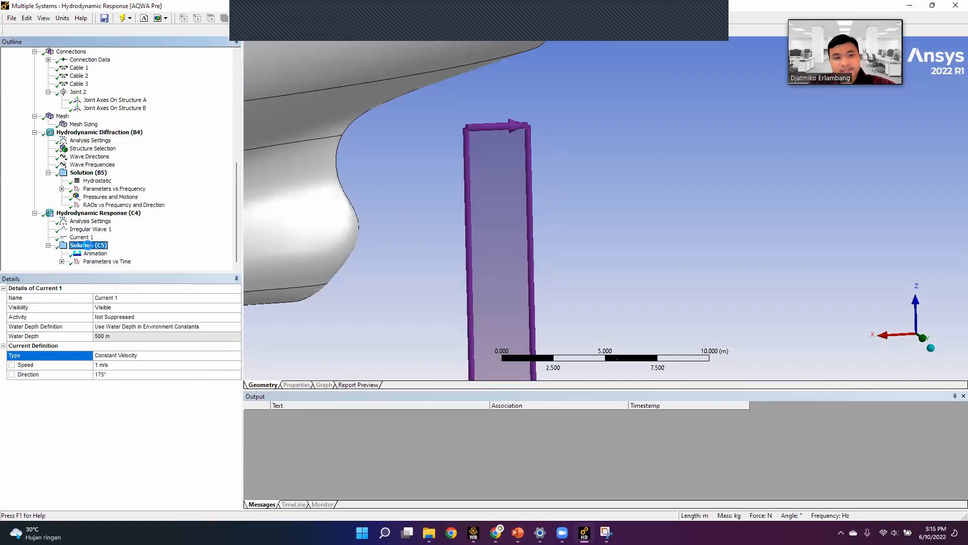
click(90, 245)
click(103, 257)
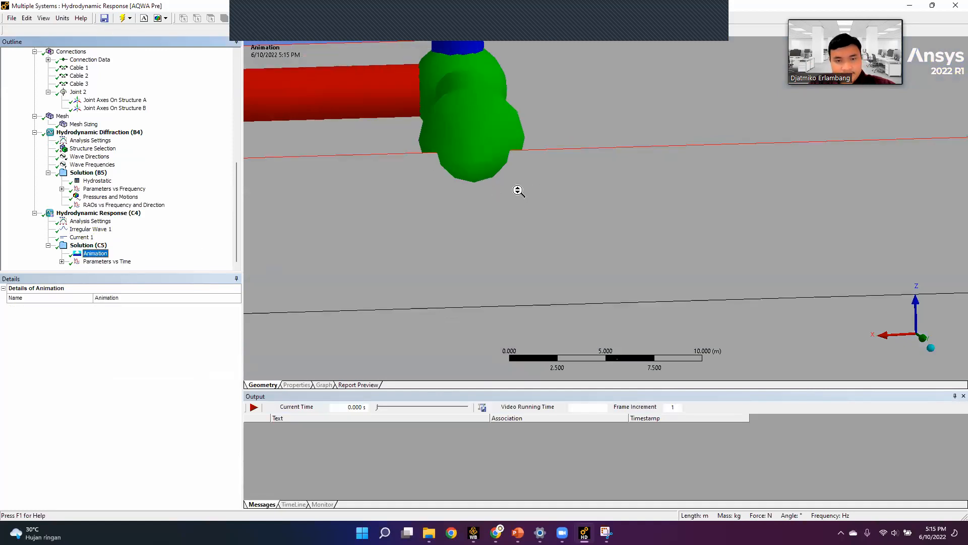
scroll(528, 189, down, 10)
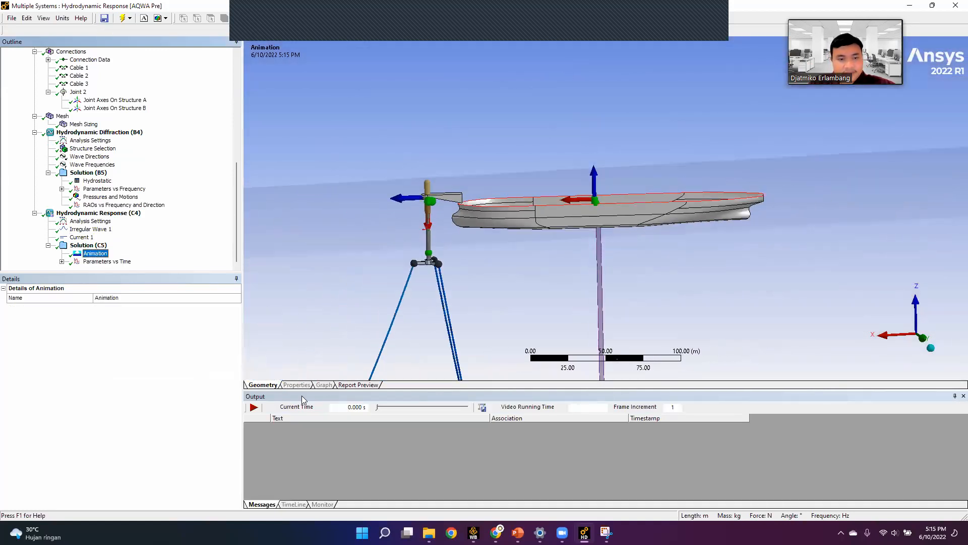
click(254, 407)
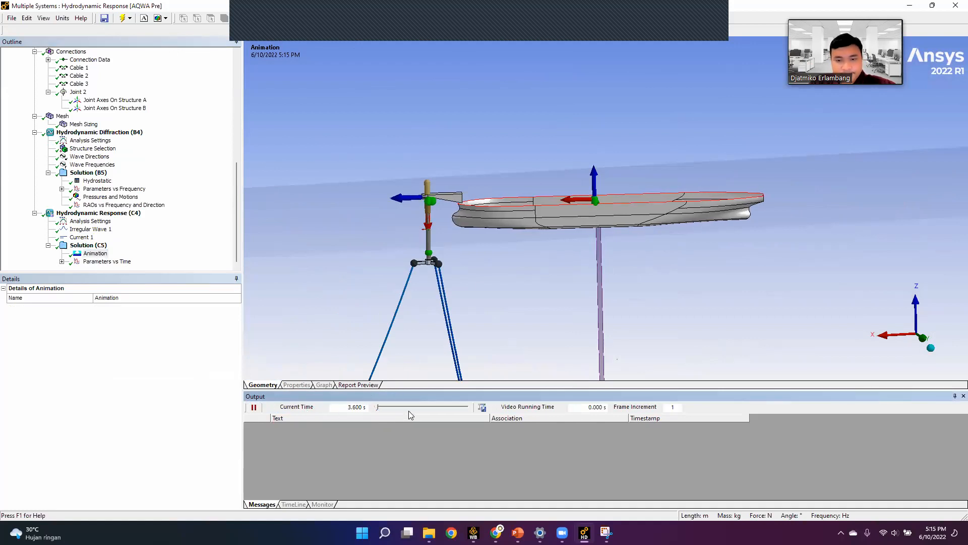
click(254, 407)
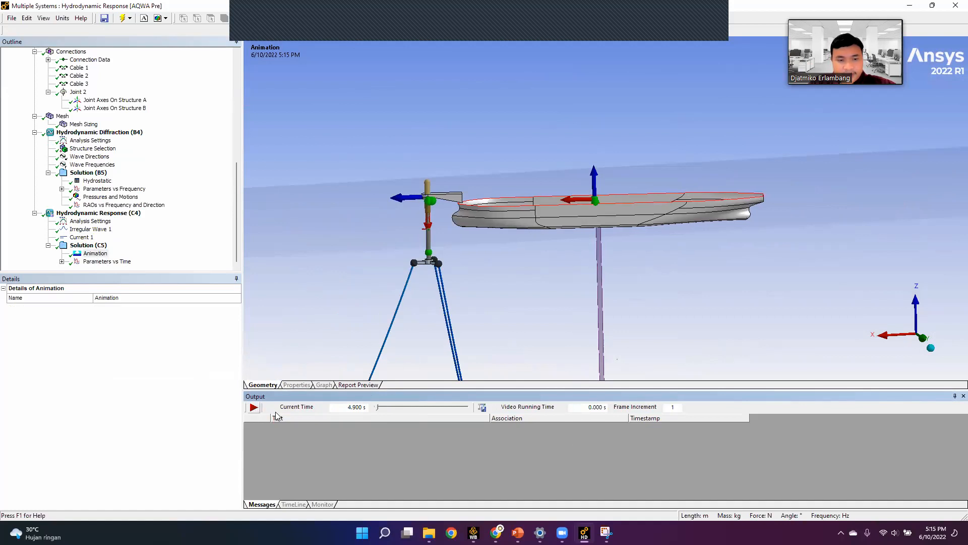
Set the animation's frame increment to 10 and resume playback.
click(676, 407)
text(10)
key(Return)
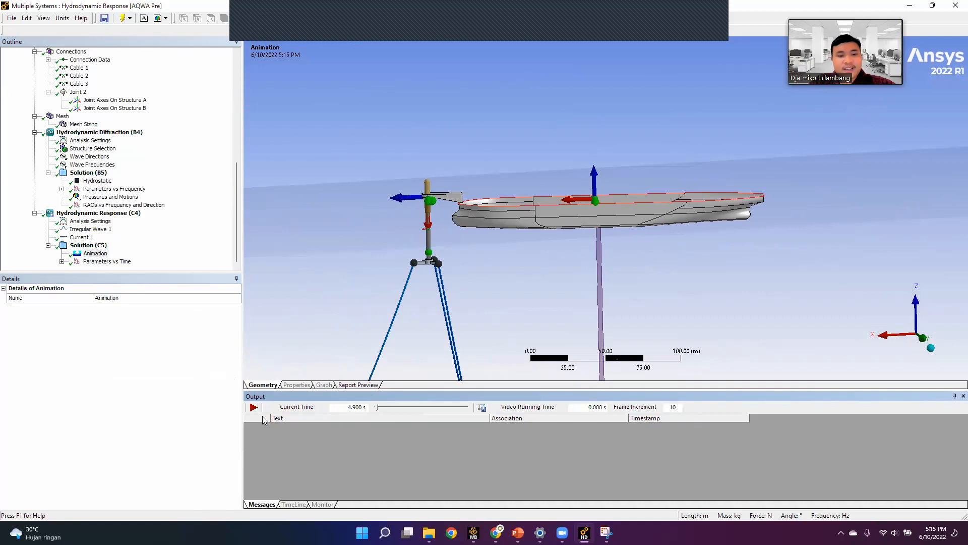
click(253, 407)
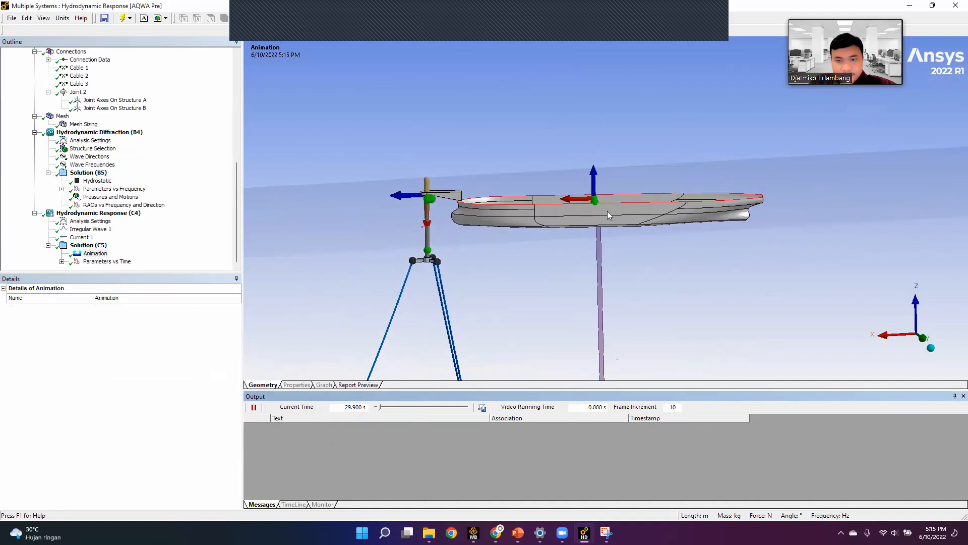
Watch the animated FPSO and its mooring cables from several views, skip ahead in the time history, and pause the animation.
middle_drag(503, 225, 512, 242)
scroll(560, 292, up, 5)
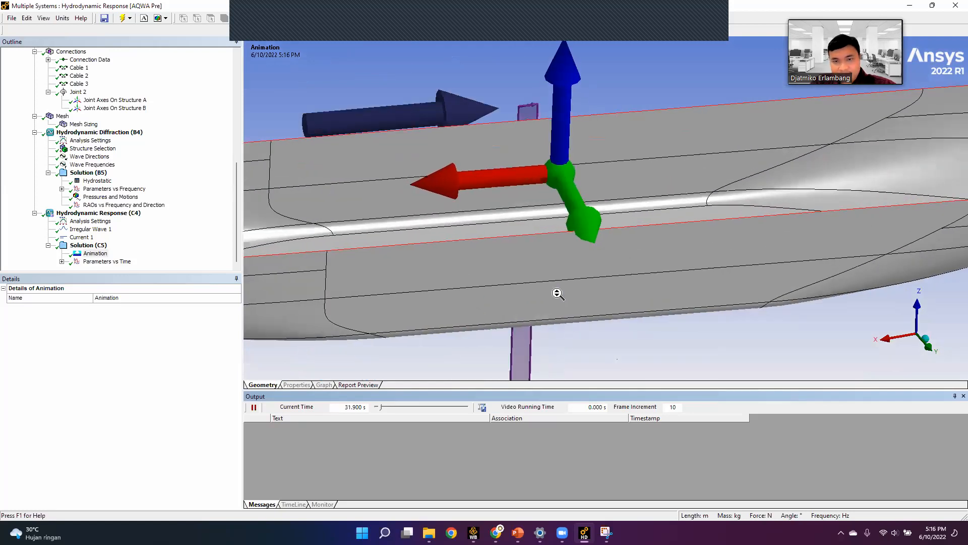
scroll(558, 294, down, 6)
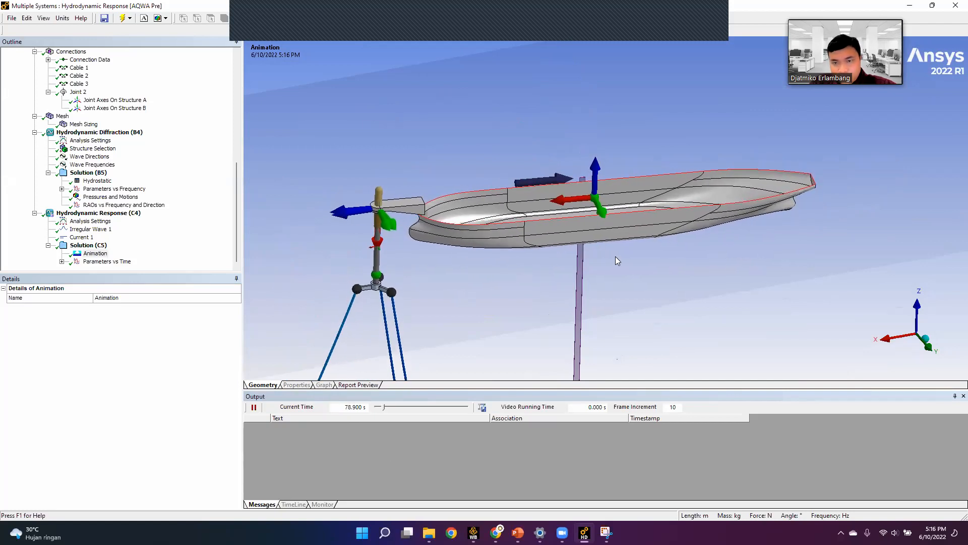
scroll(555, 233, down, 3)
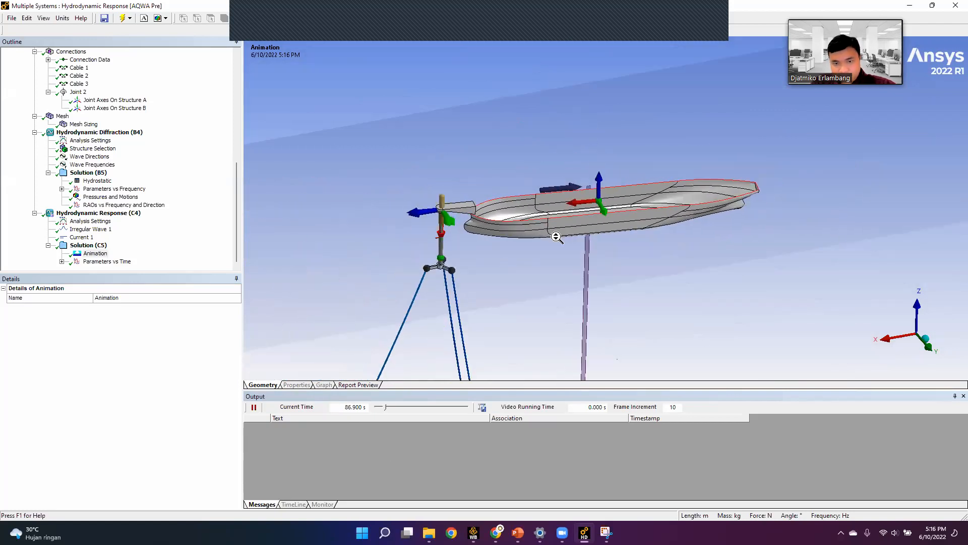
scroll(559, 242, down, 5)
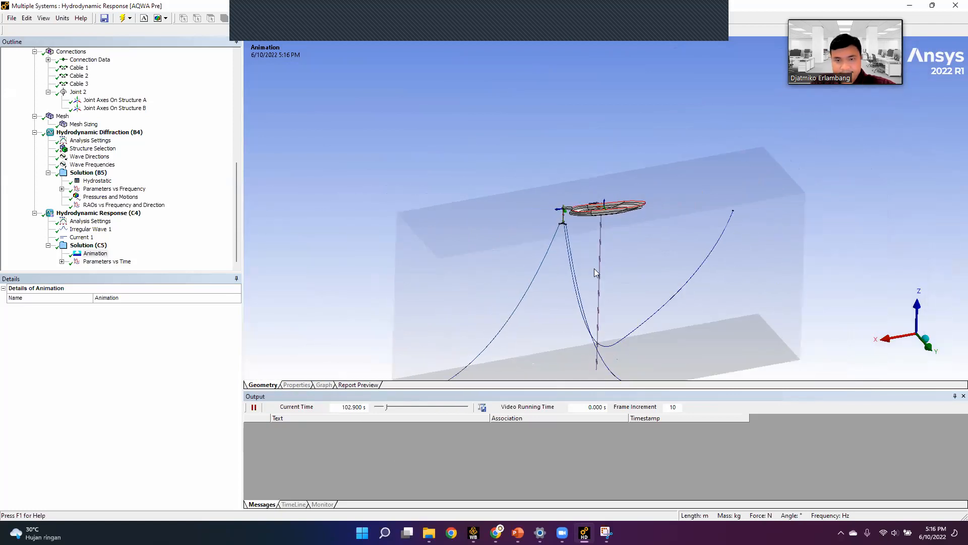
scroll(634, 284, down, 1)
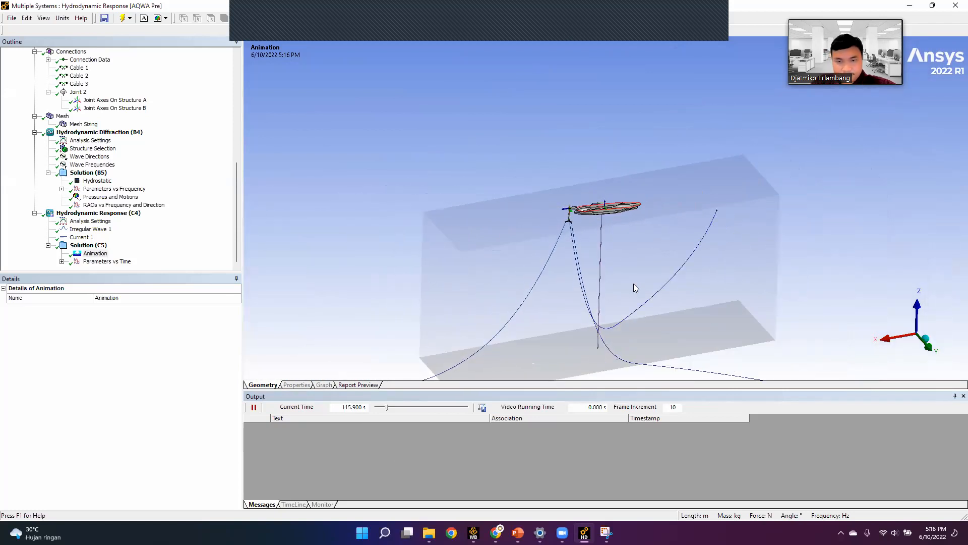
ctrl+middle_drag(682, 283, 603, 238)
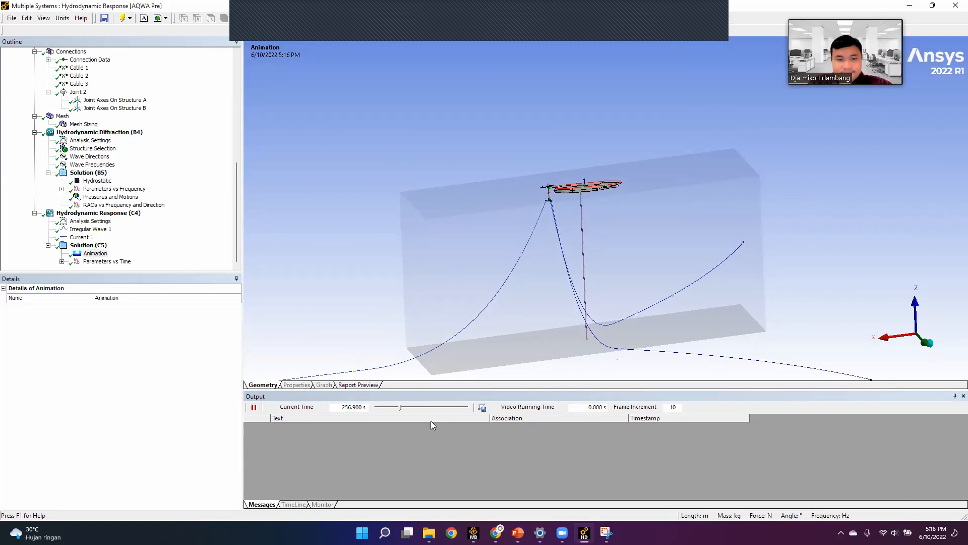
click(409, 407)
click(432, 407)
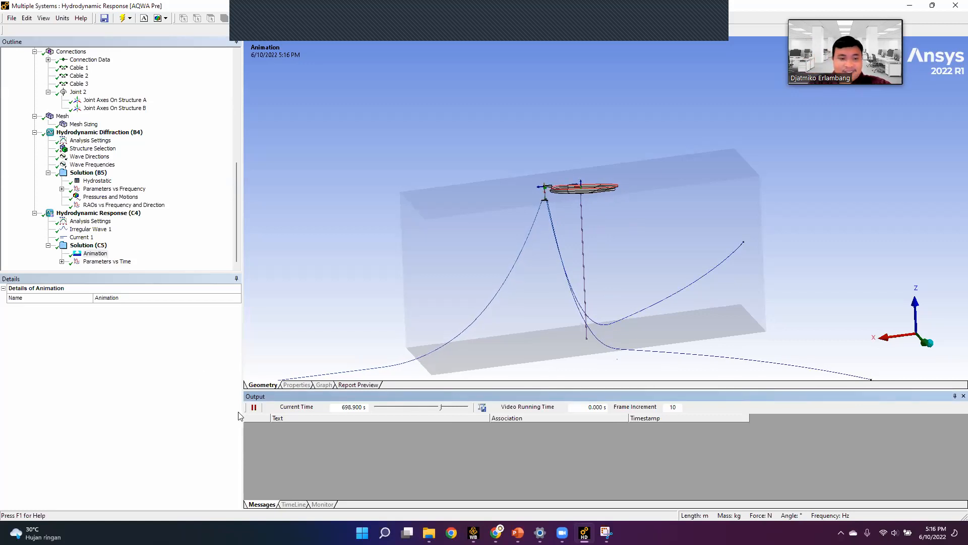
click(254, 407)
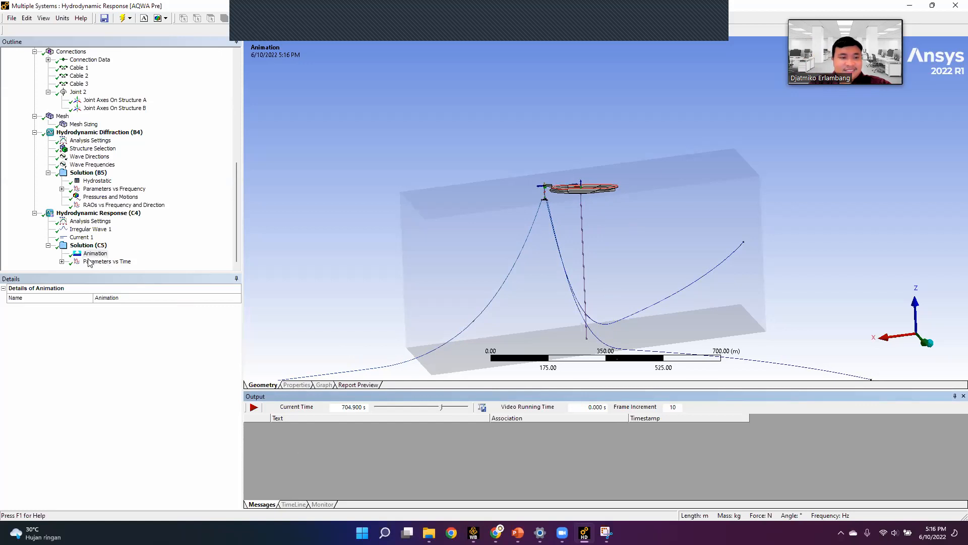
Examine the Whole Cable Forces tension graph for Turret Cable 1 over time and relate it to the mooring layout.
click(62, 261)
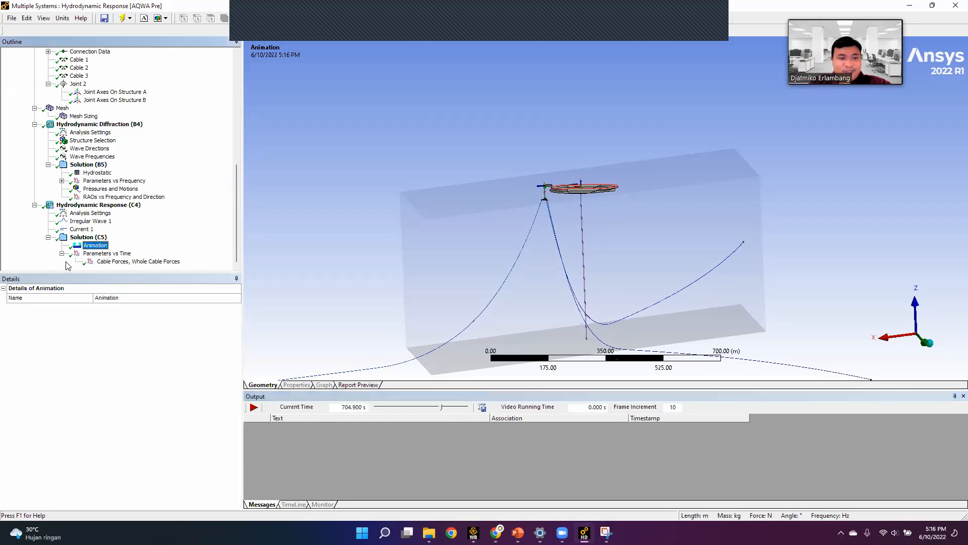
click(108, 253)
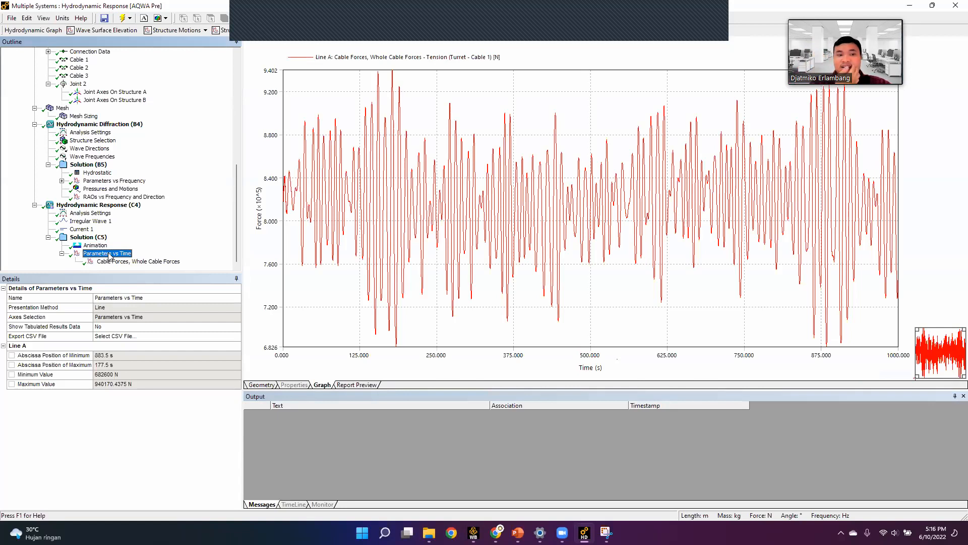
click(119, 262)
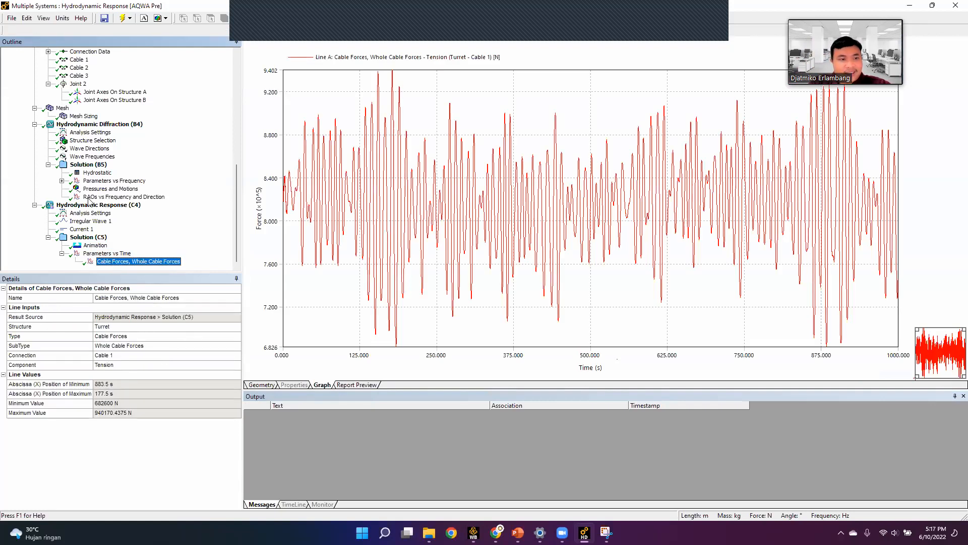
click(90, 205)
scroll(600, 262, down, 5)
middle_drag(603, 262, 675, 236)
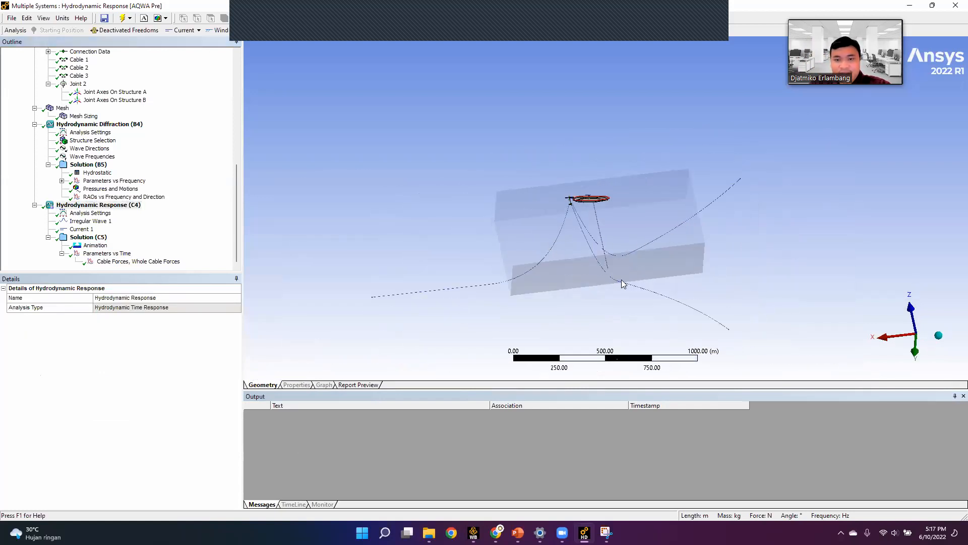
click(119, 262)
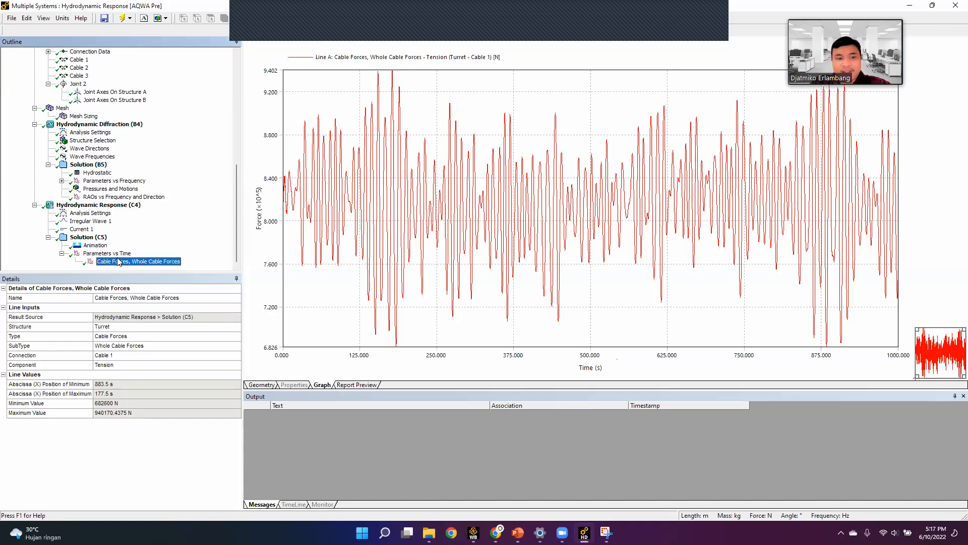
Duplicate the Cable 1 tension line and set the copy's connection to Cable 2.
right_click(139, 268)
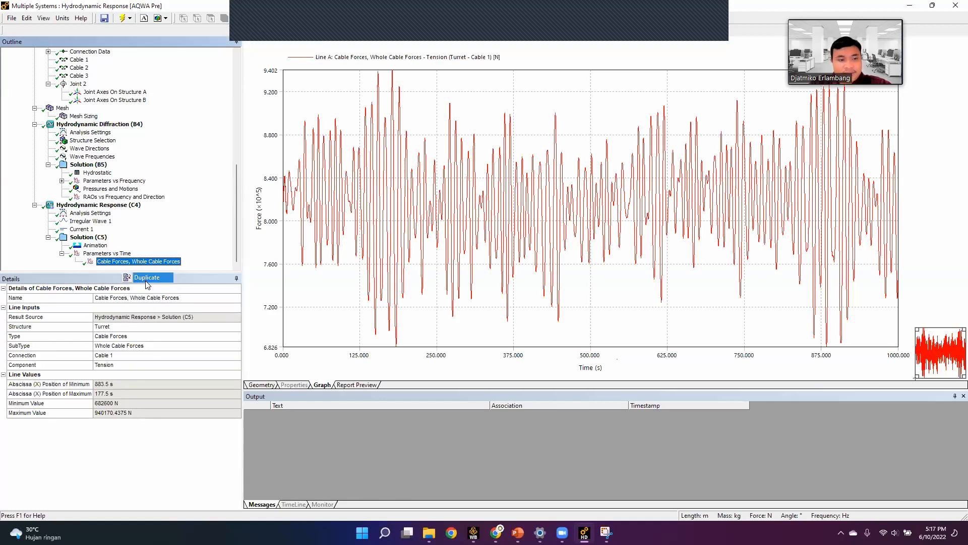
click(147, 283)
click(154, 262)
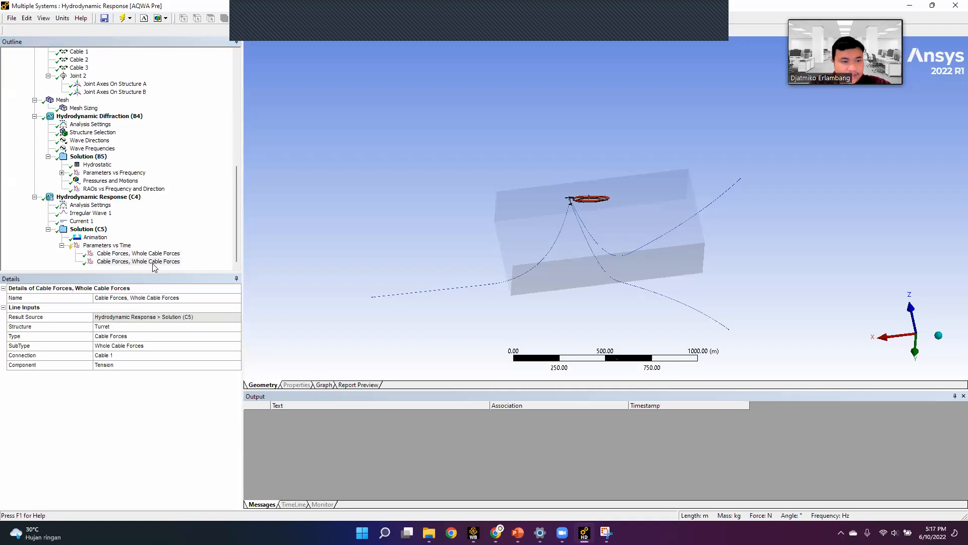
click(235, 356)
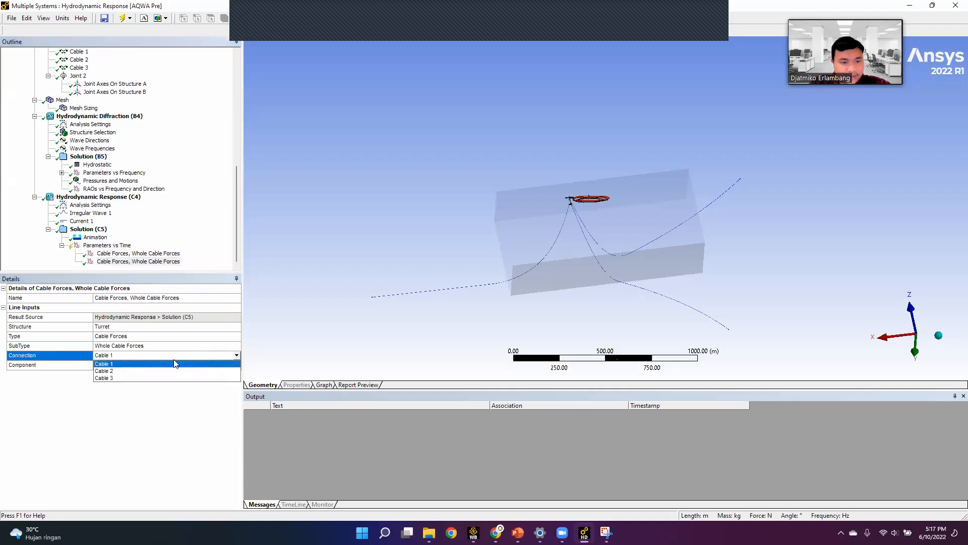
click(129, 378)
click(212, 355)
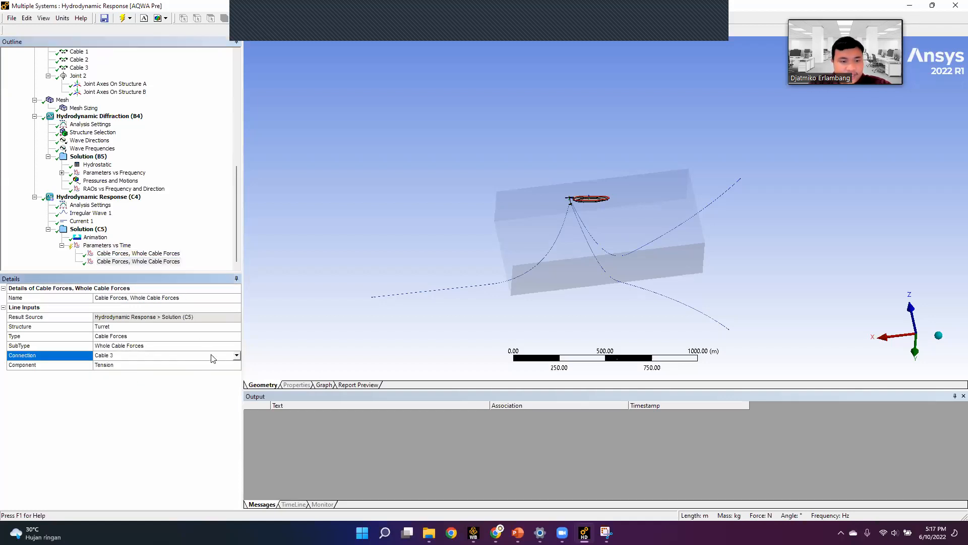
click(236, 355)
click(133, 371)
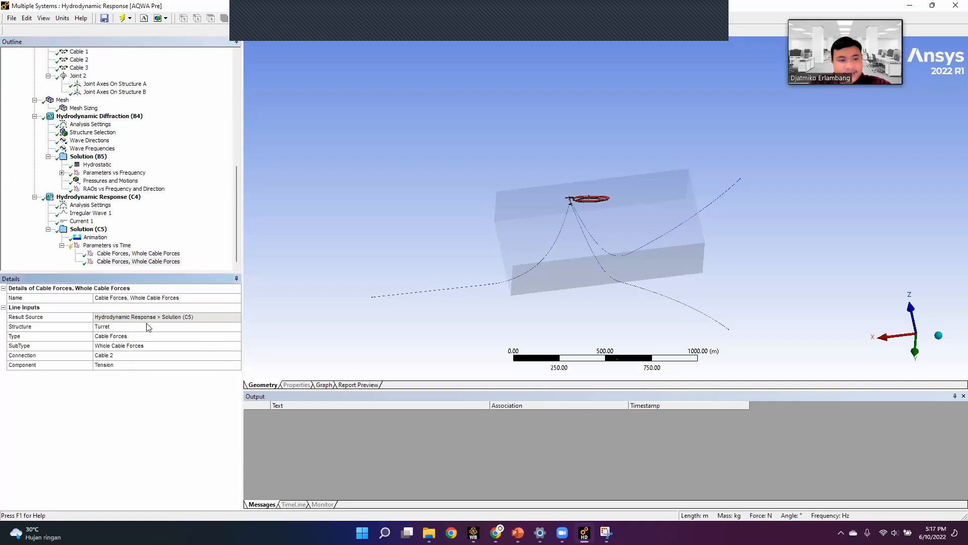
Look through the line types available for Parameters vs Time, and delete the duplicated cable tension line.
right_click(114, 247)
mouse_move(151, 252)
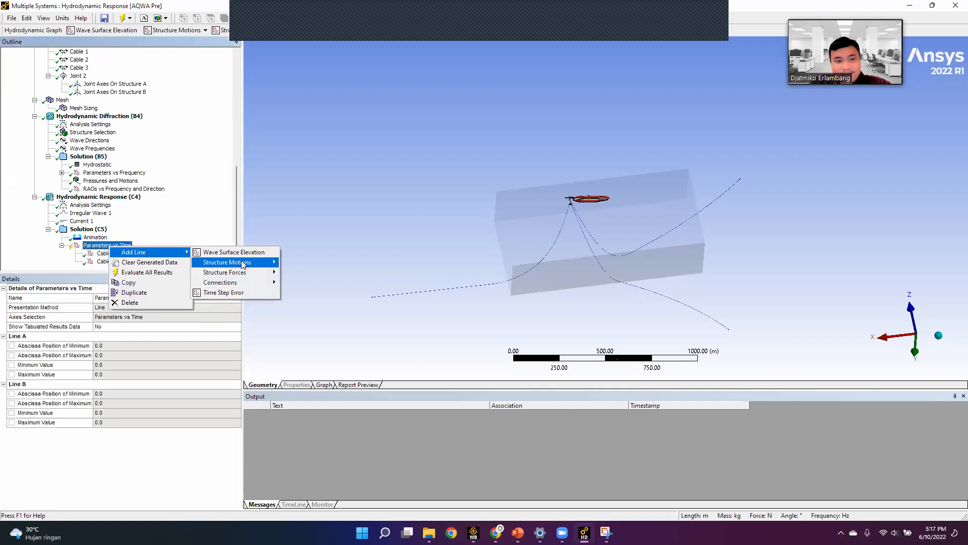
mouse_move(241, 264)
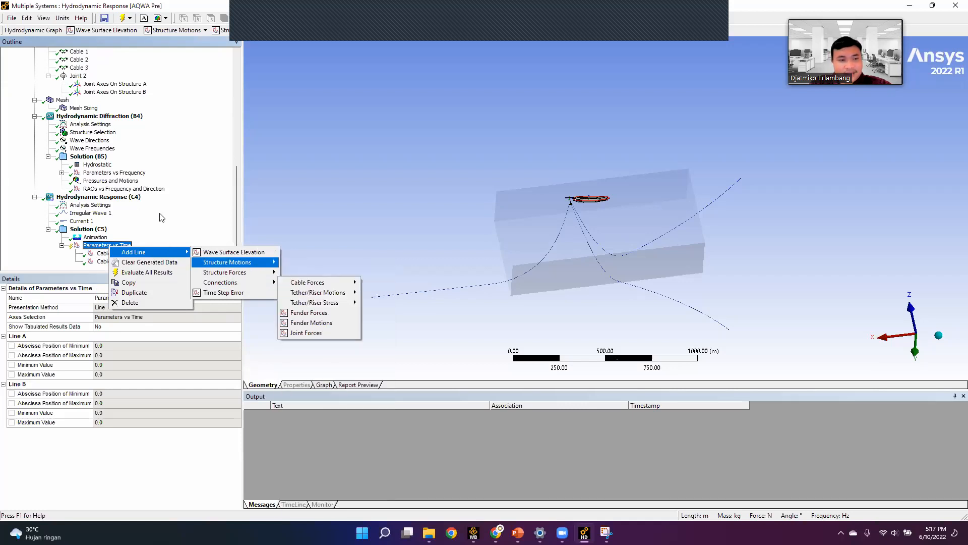
click(305, 283)
click(146, 262)
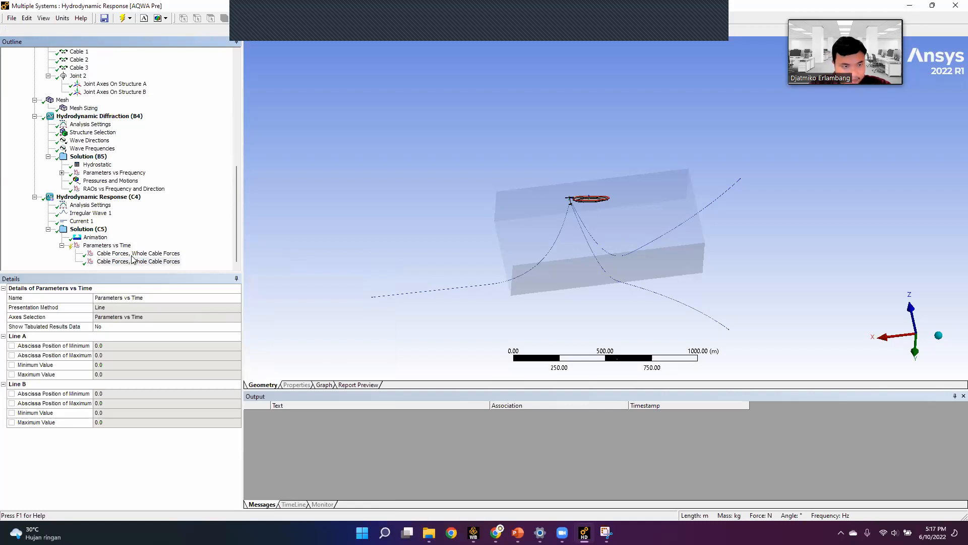
key(Delete)
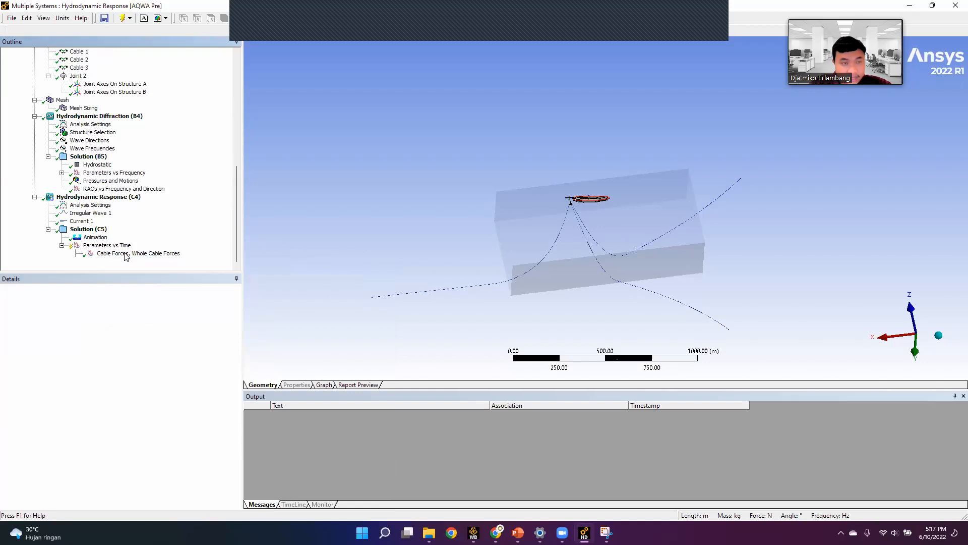
Duplicate the whole-cable tension line for Cable 2 and again for Cable 3, and evaluate the Parameters vs Time results.
right_click(126, 256)
click(178, 286)
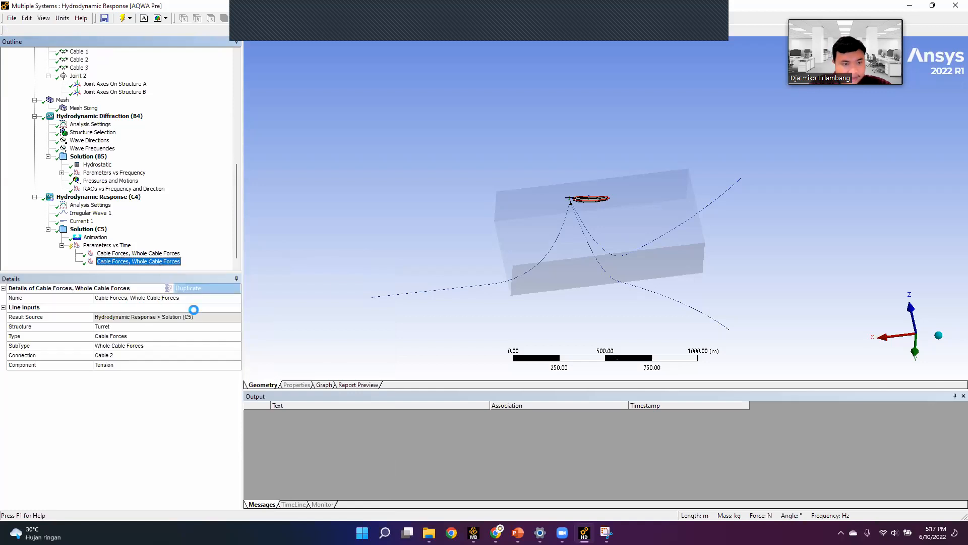
click(224, 356)
click(236, 356)
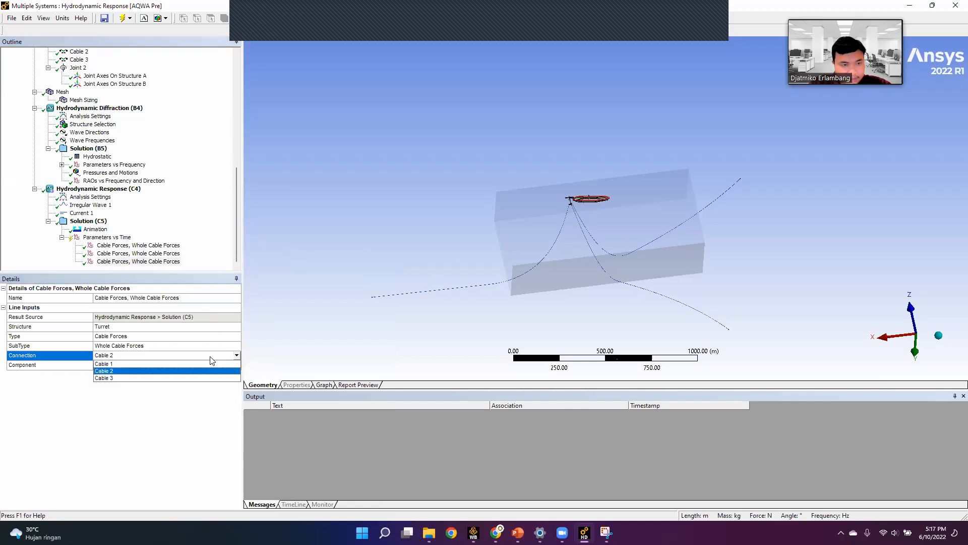
click(108, 379)
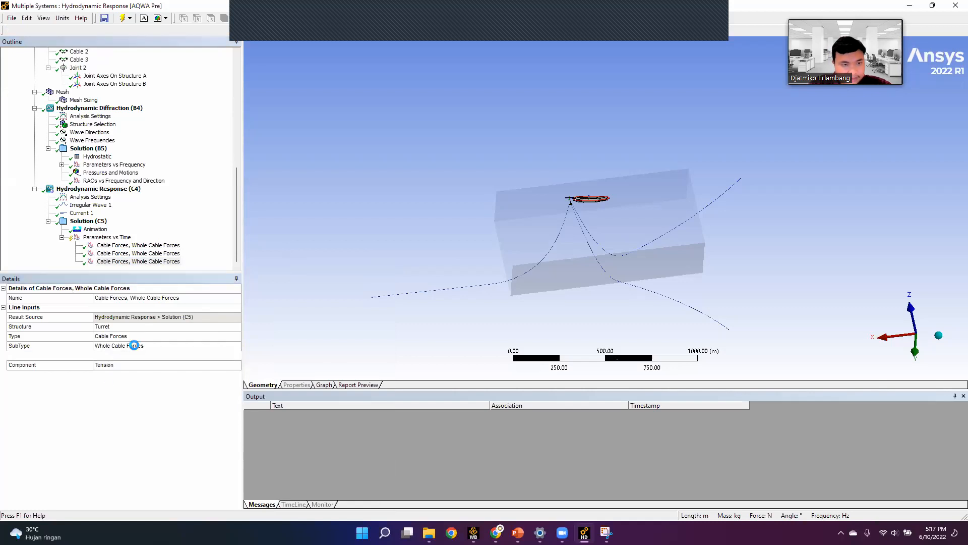
right_click(98, 238)
click(144, 264)
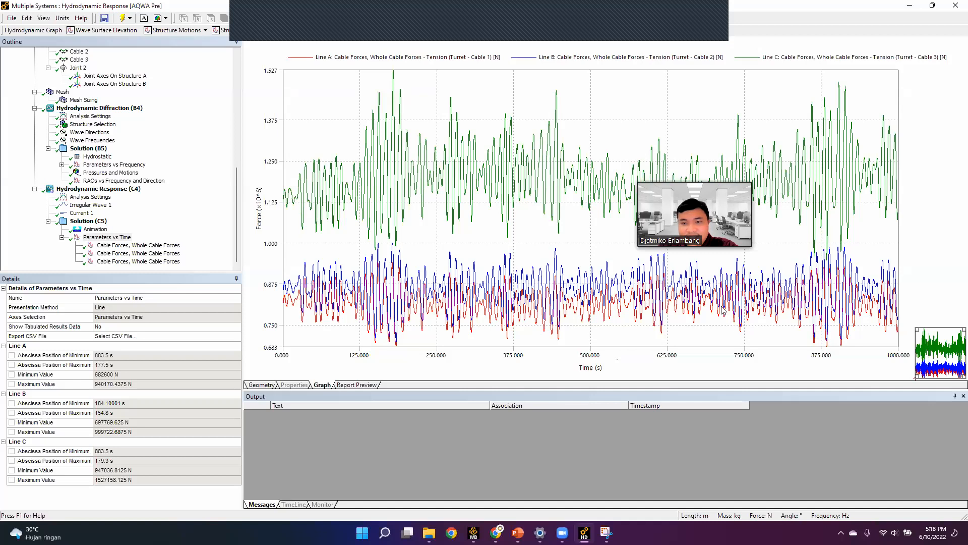
Compare the tension graphs of the three turret cables with the cable layout in the animation.
click(96, 230)
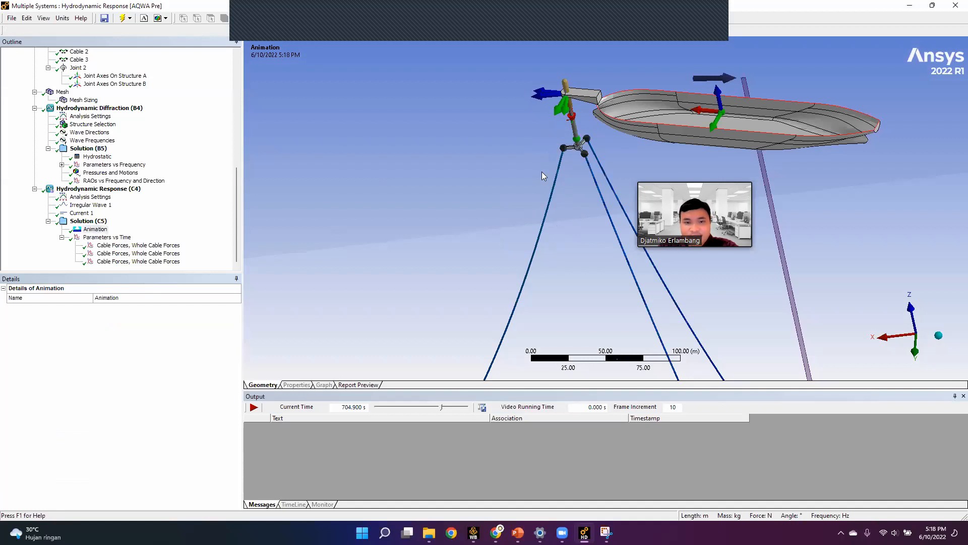
click(117, 238)
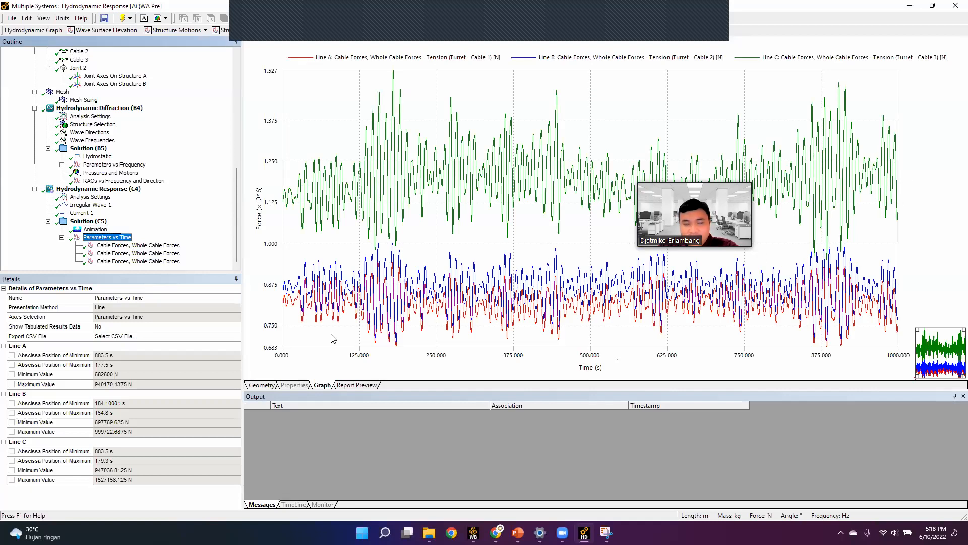
click(99, 229)
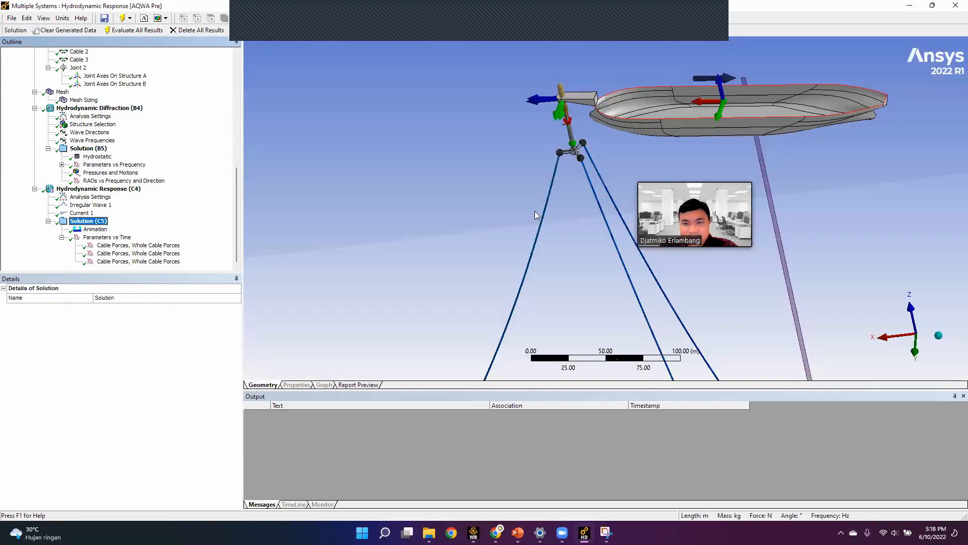
click(104, 236)
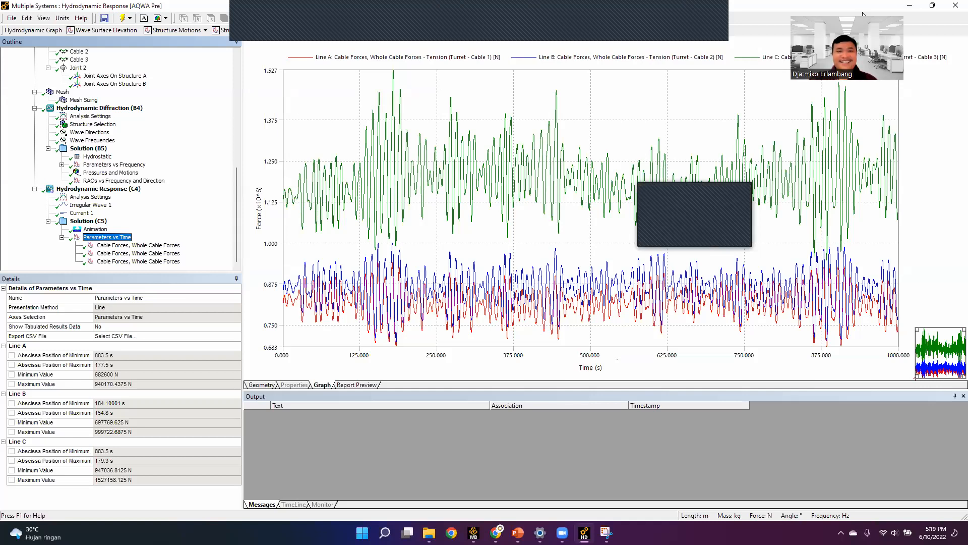
click(448, 20)
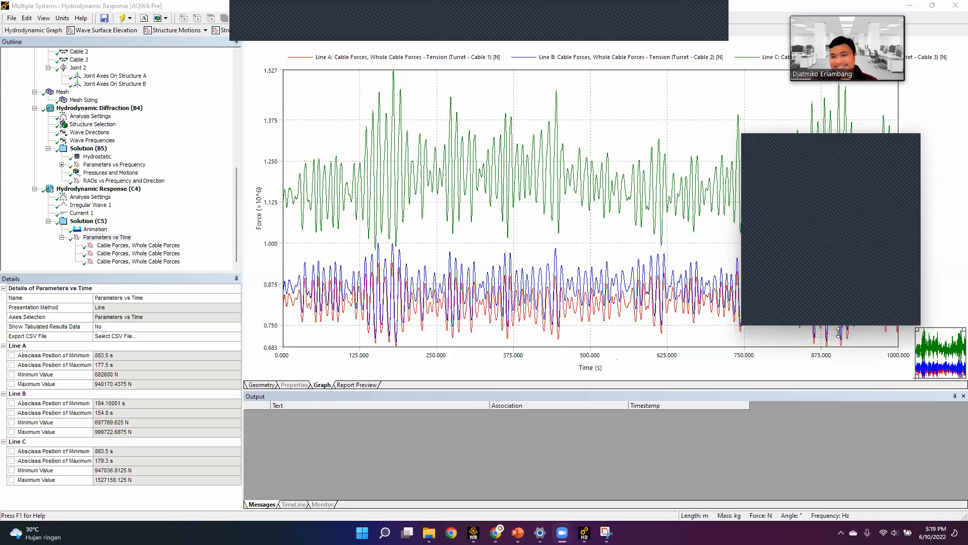
drag(839, 332, 839, 446)
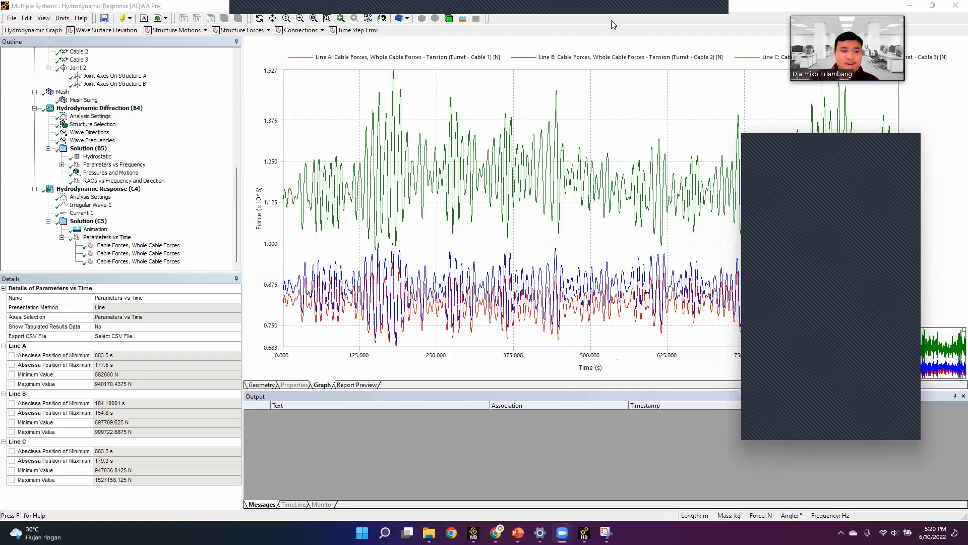
Add a frequency-independent Additional Added Mass to the FPSO and inspect its matrix definition table.
scroll(103, 113, up, 10)
click(102, 116)
click(96, 124)
click(77, 76)
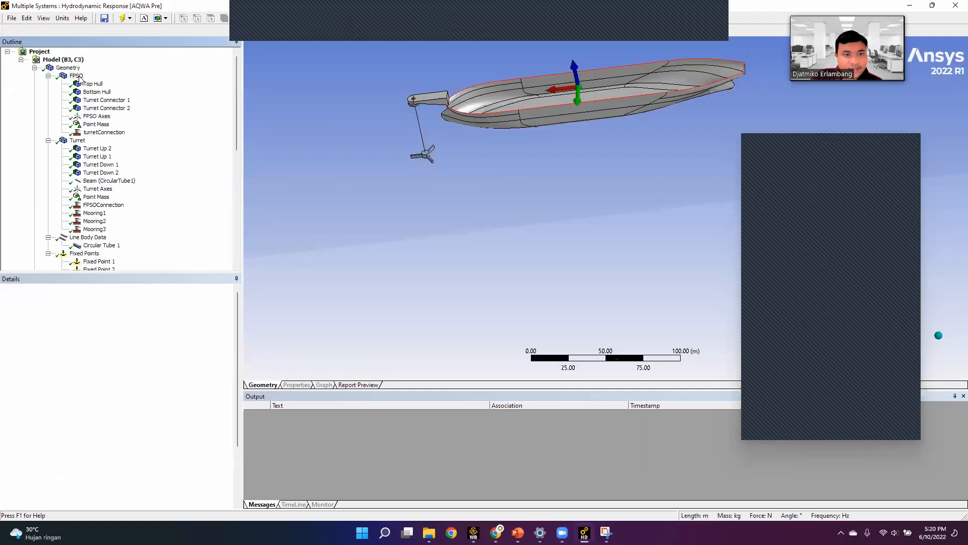
right_click(79, 76)
mouse_move(90, 84)
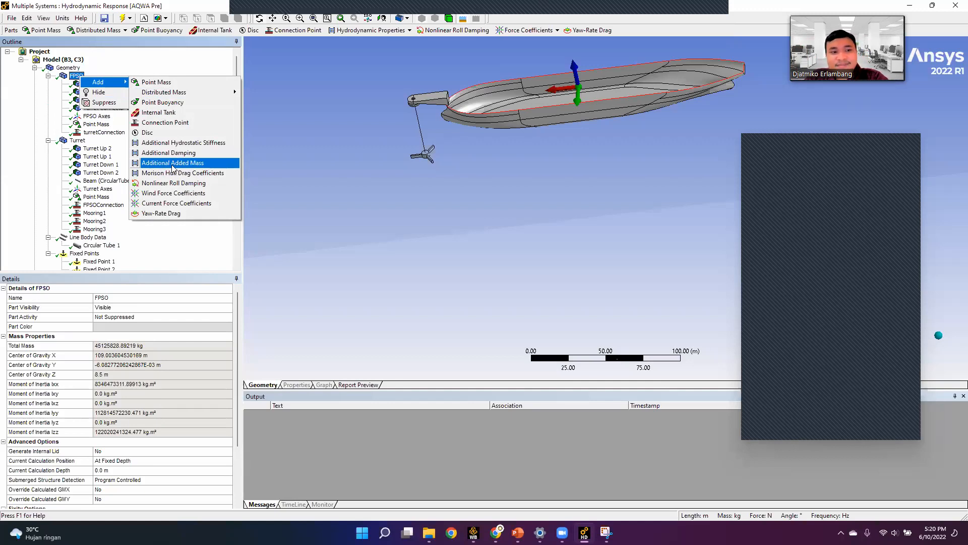
click(186, 163)
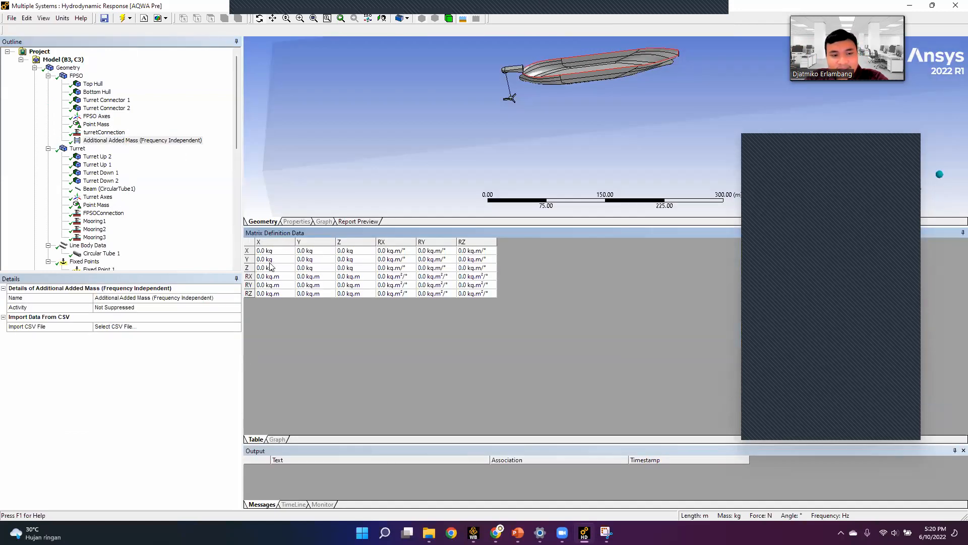
click(288, 242)
click(338, 251)
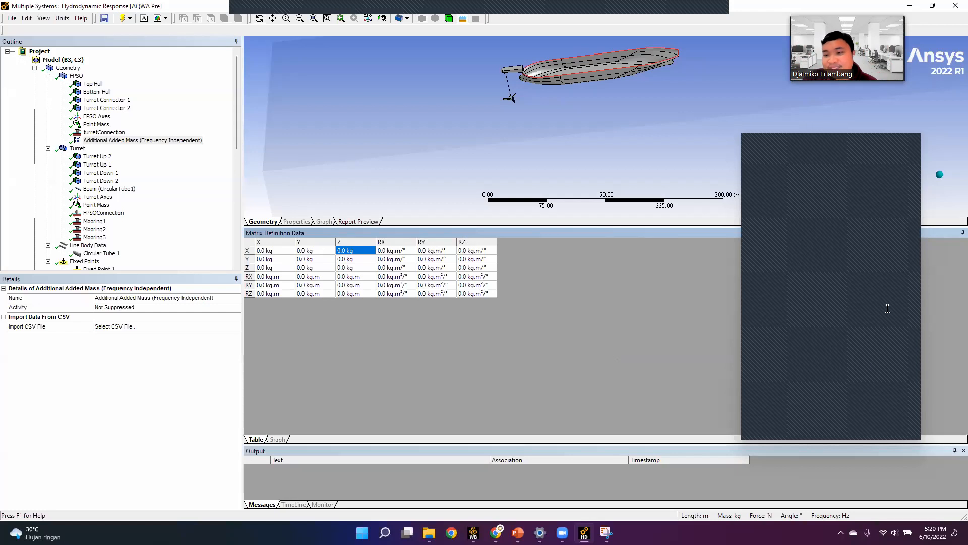
Look at the Hydrodynamic Response solution's Parameters vs Time result and its Animation again.
click(857, 312)
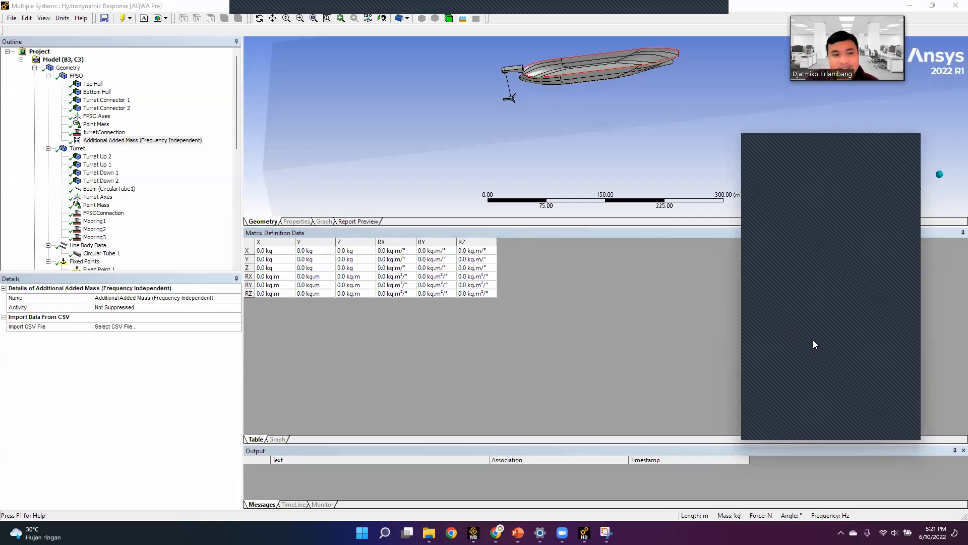
scroll(145, 209, down, 8)
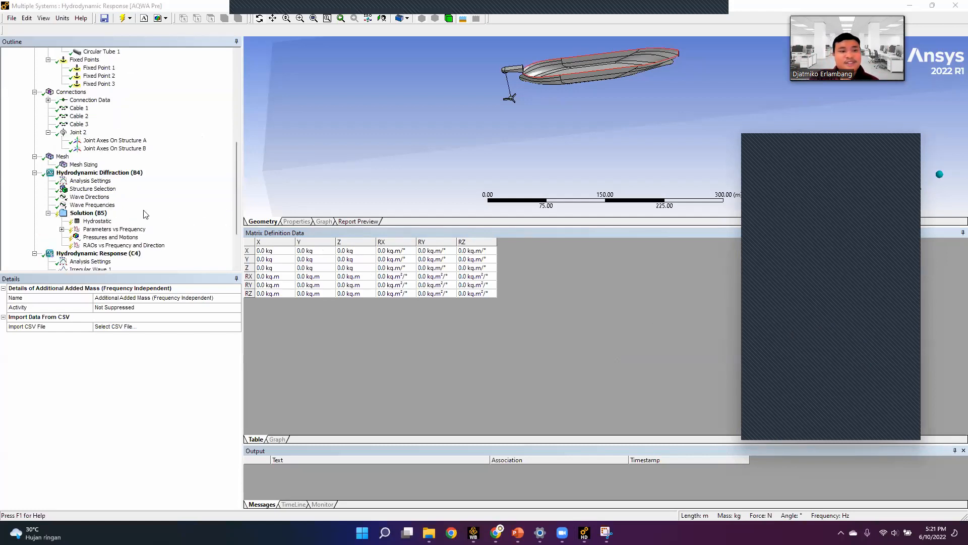
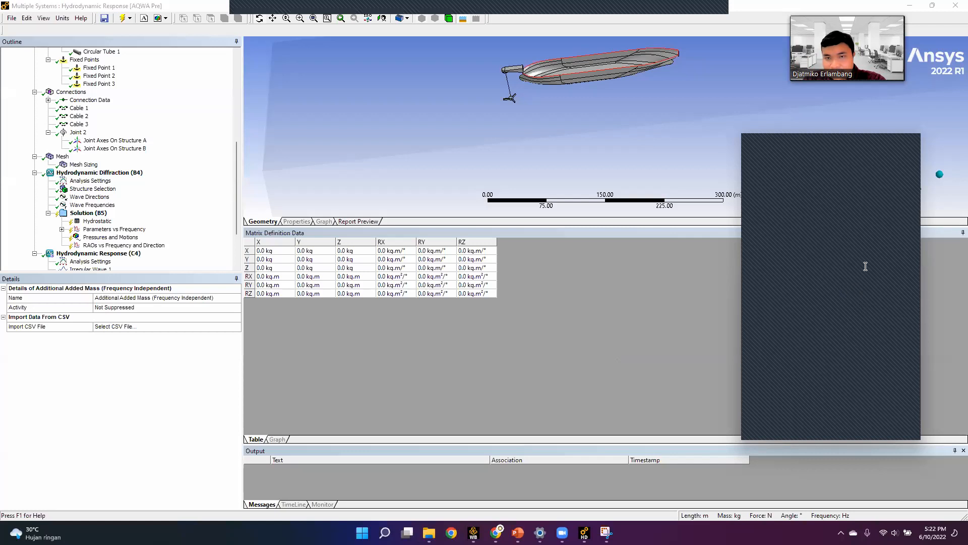
scroll(127, 226, down, 3)
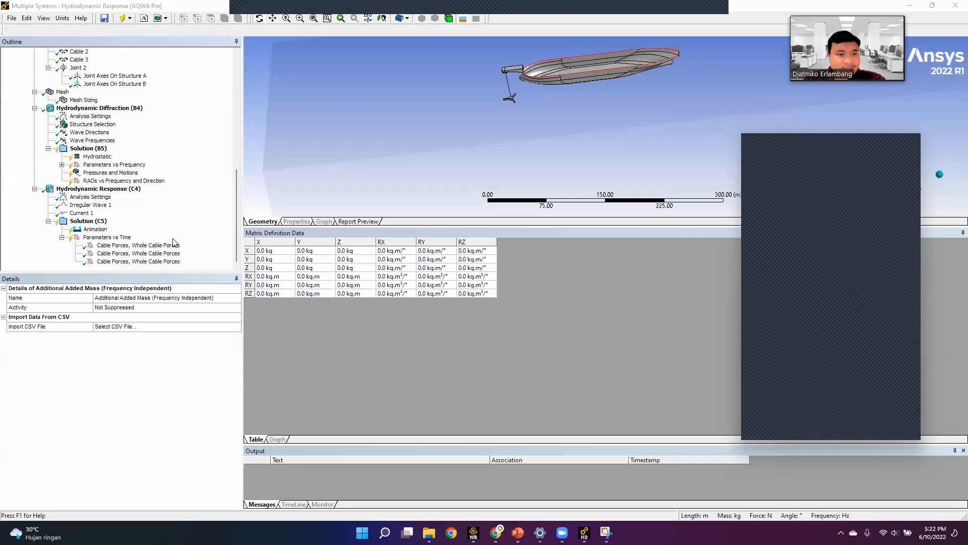
click(106, 237)
click(91, 230)
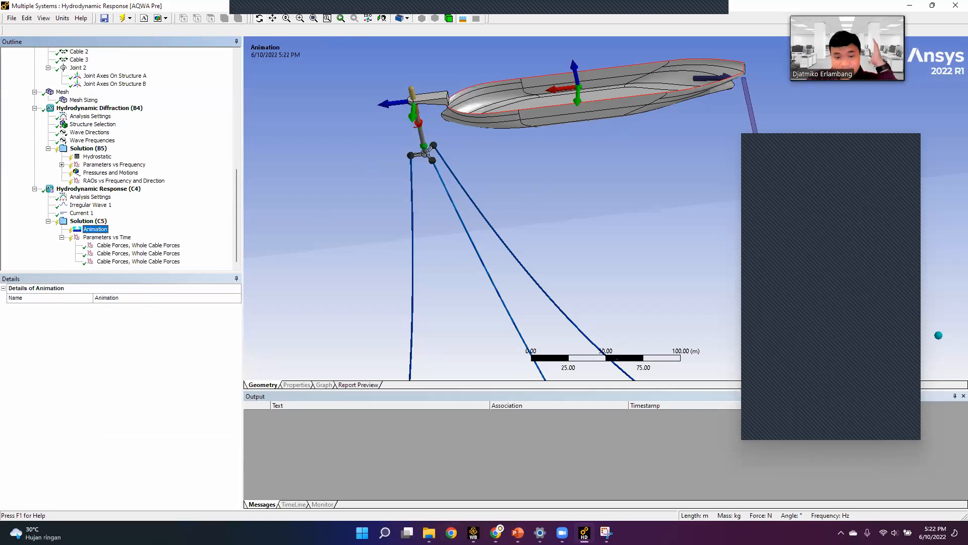
Launch AqwaGS 2022 R1 and move the Aqwa Supervisor Messages window into the clear area over the model view.
click(384, 533)
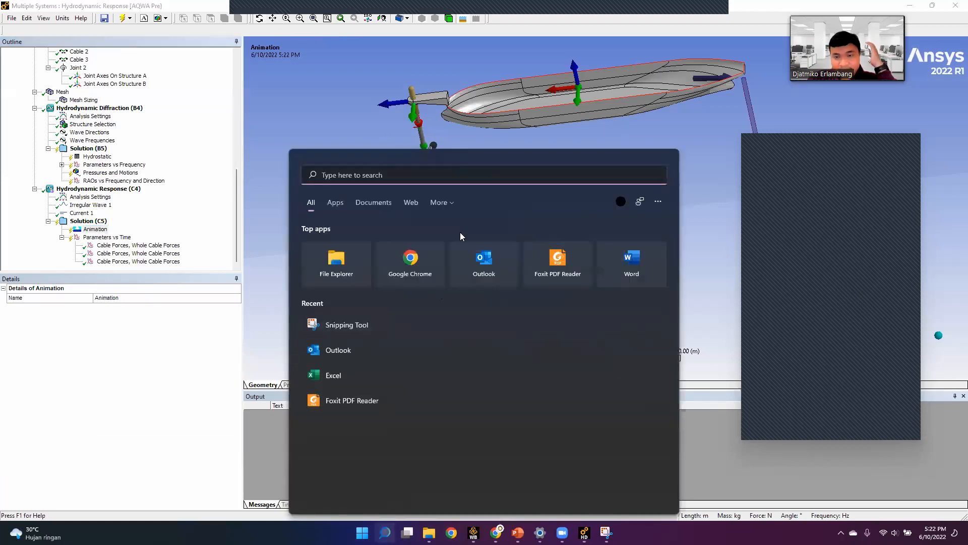
text(aqwa)
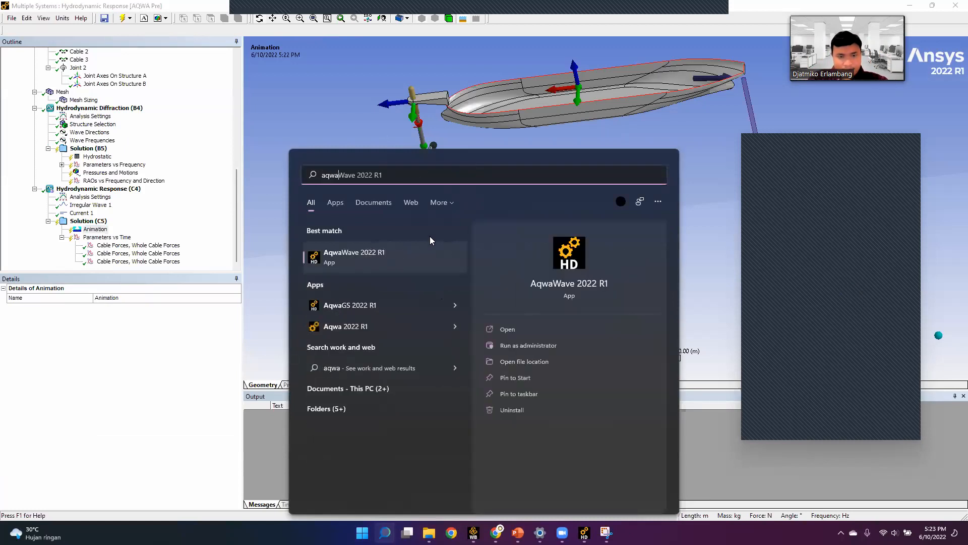
text(gs)
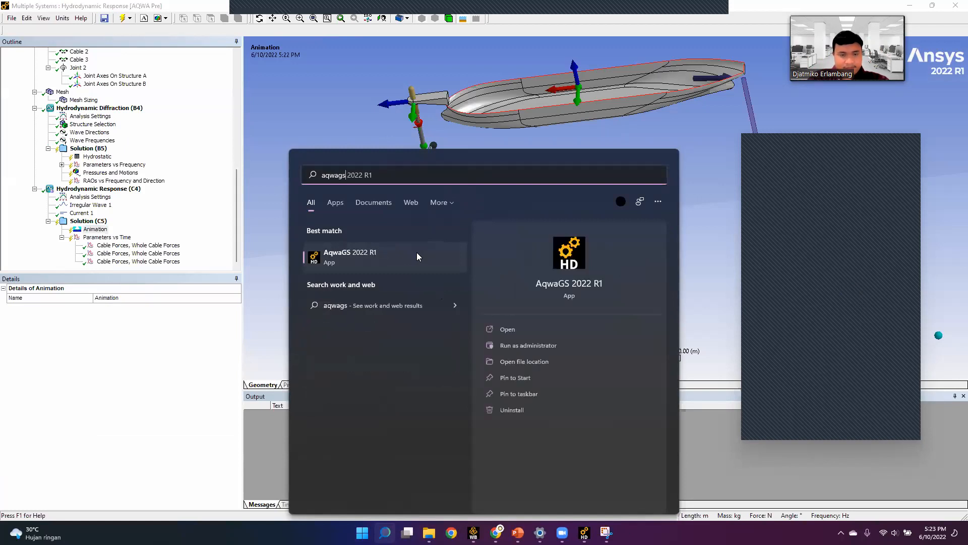
click(416, 259)
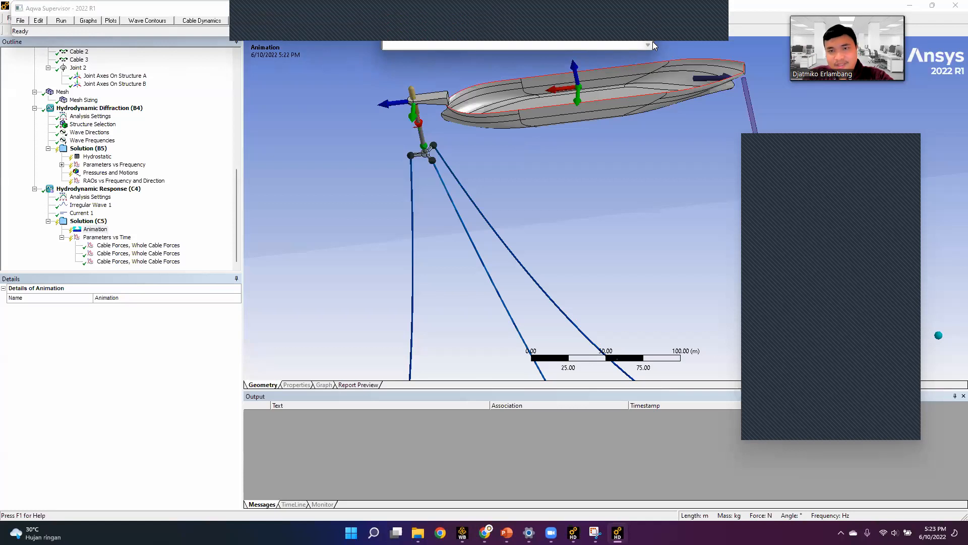
drag(608, 19, 457, 193)
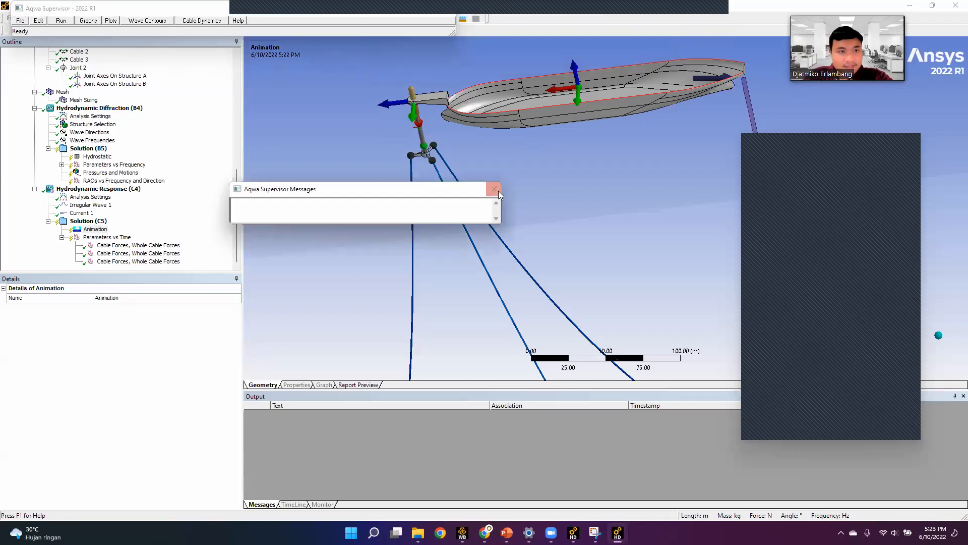
Open the EQUILIBRIUM.RES restart file in the Aqwa Supervisor and try to display its wave contours.
click(61, 22)
click(37, 22)
click(22, 22)
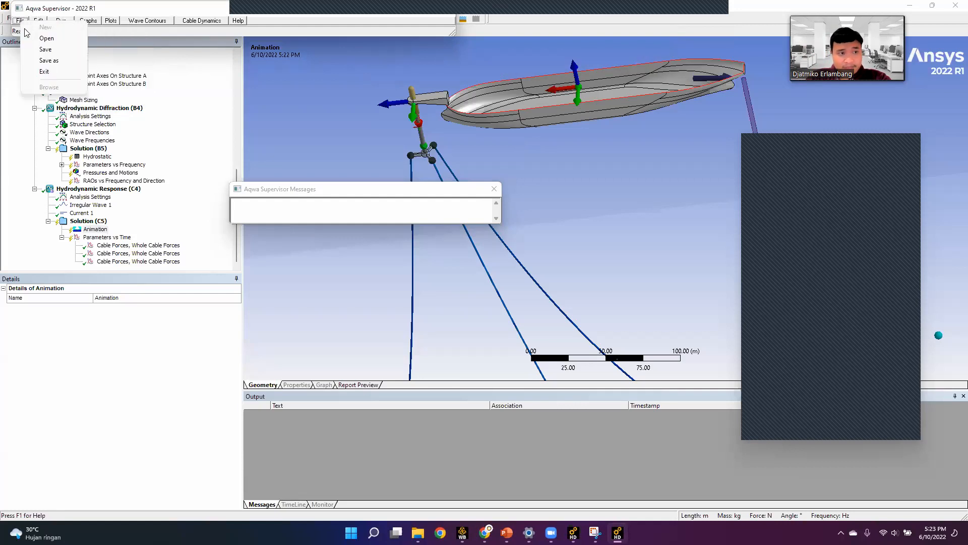
click(36, 38)
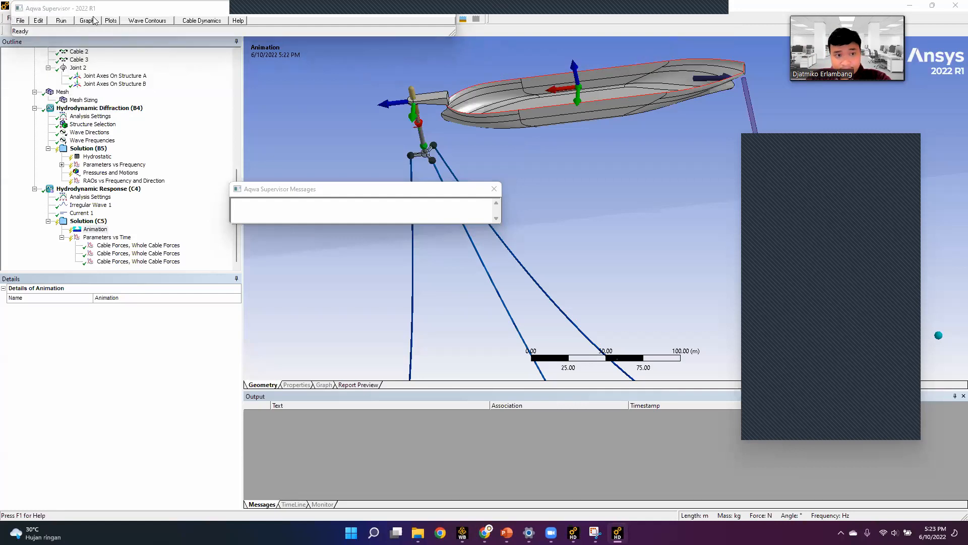
double_click(132, 74)
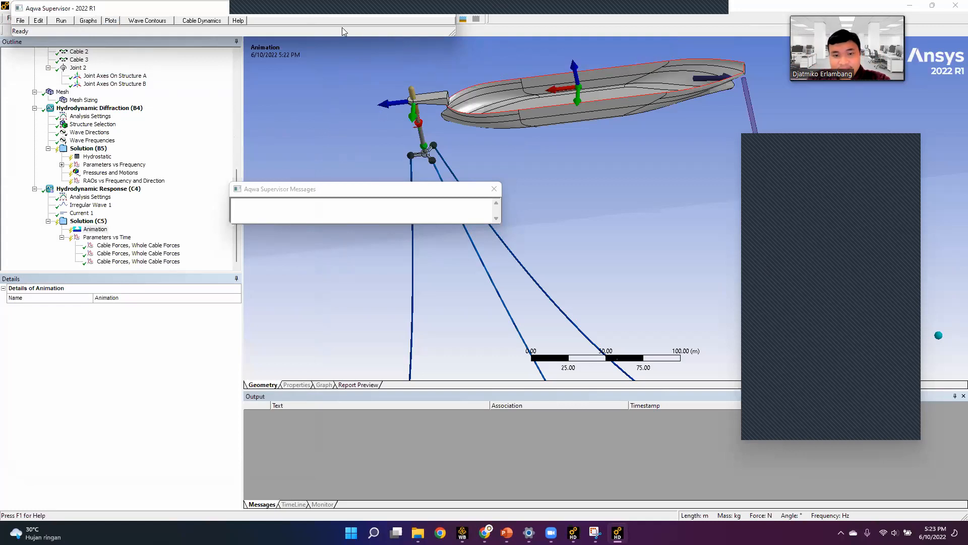
click(149, 22)
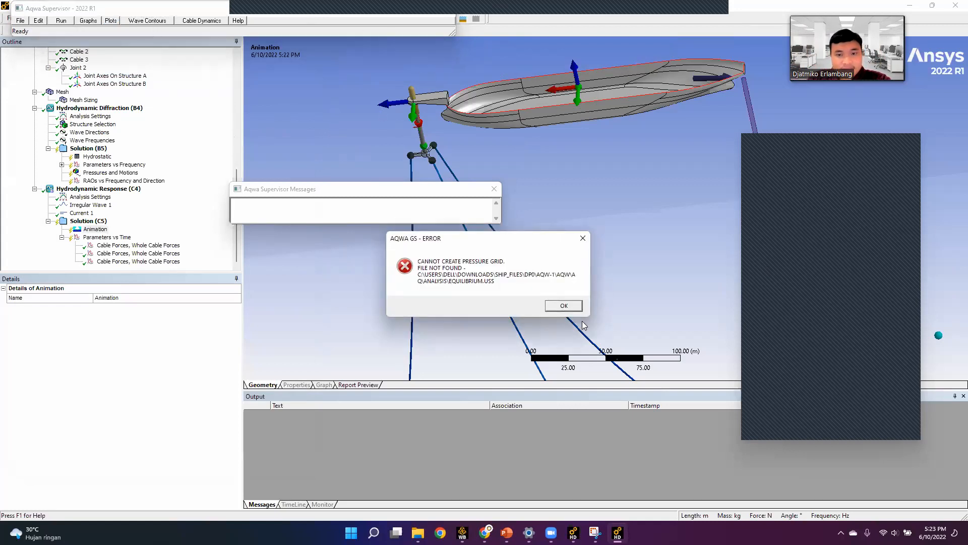
click(564, 305)
click(664, 16)
Start opening another restart file and check the File Explorer windows for the project folder, closing the AQWA_UPNVJ one.
click(20, 20)
click(43, 33)
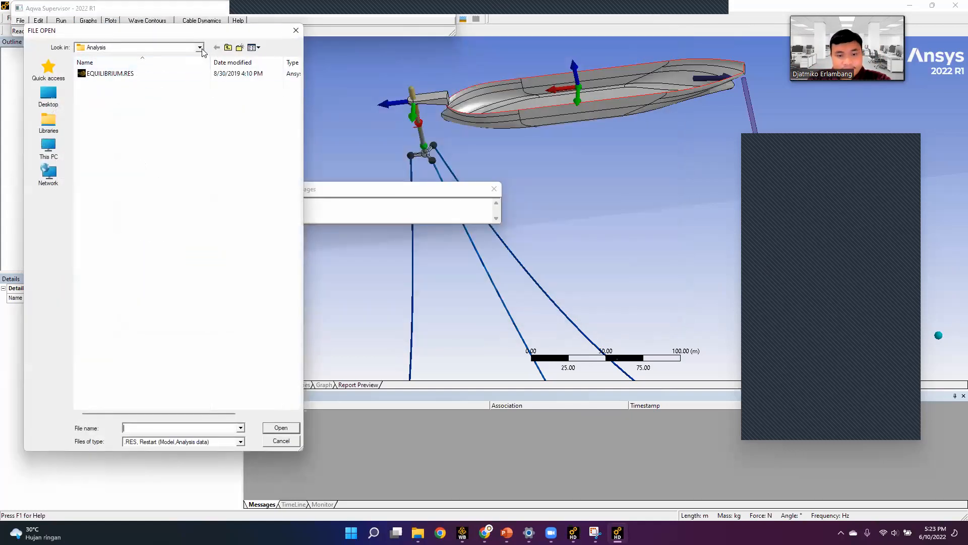
click(418, 533)
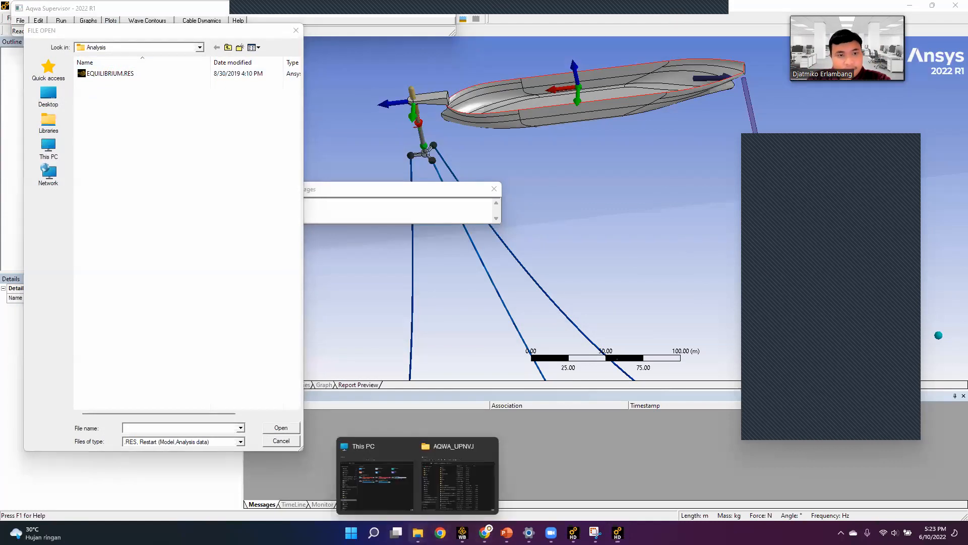
click(447, 479)
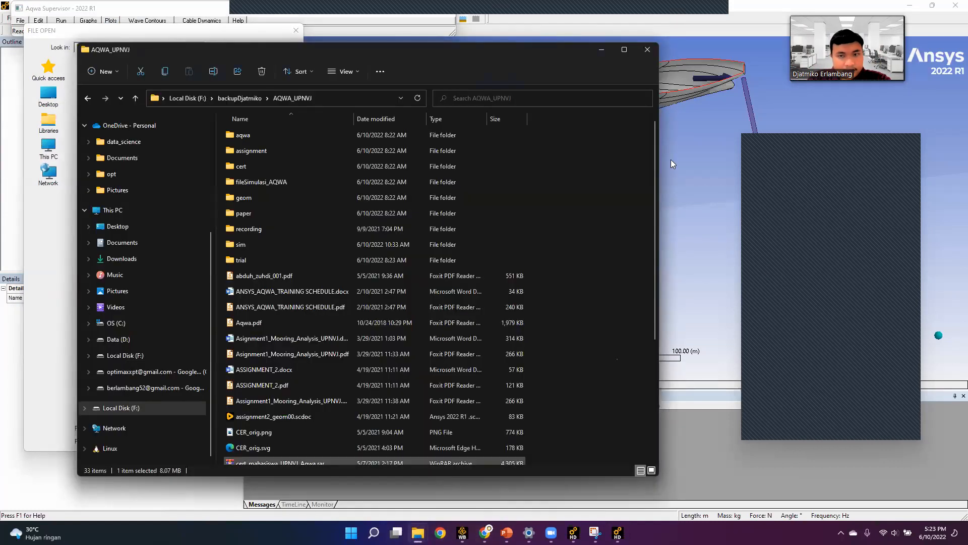
click(647, 49)
click(418, 533)
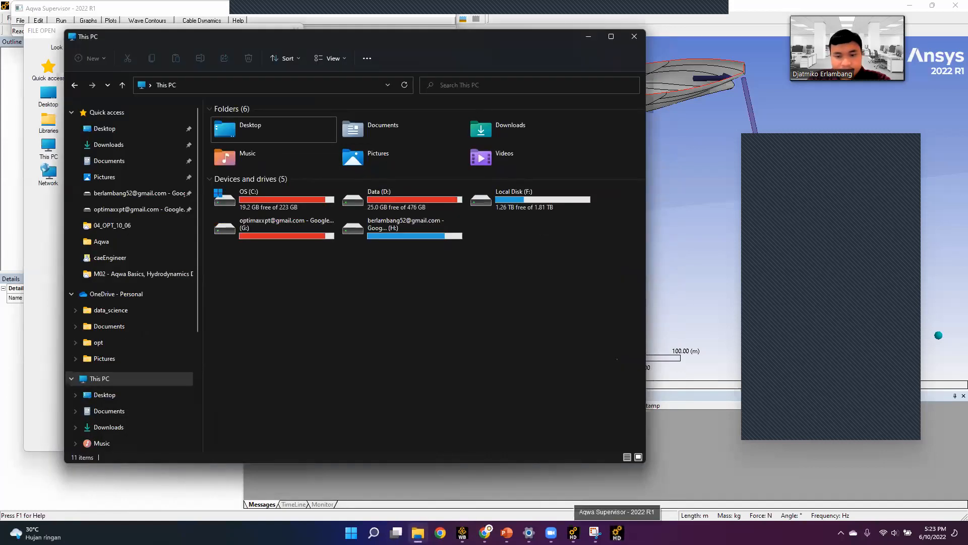
click(618, 533)
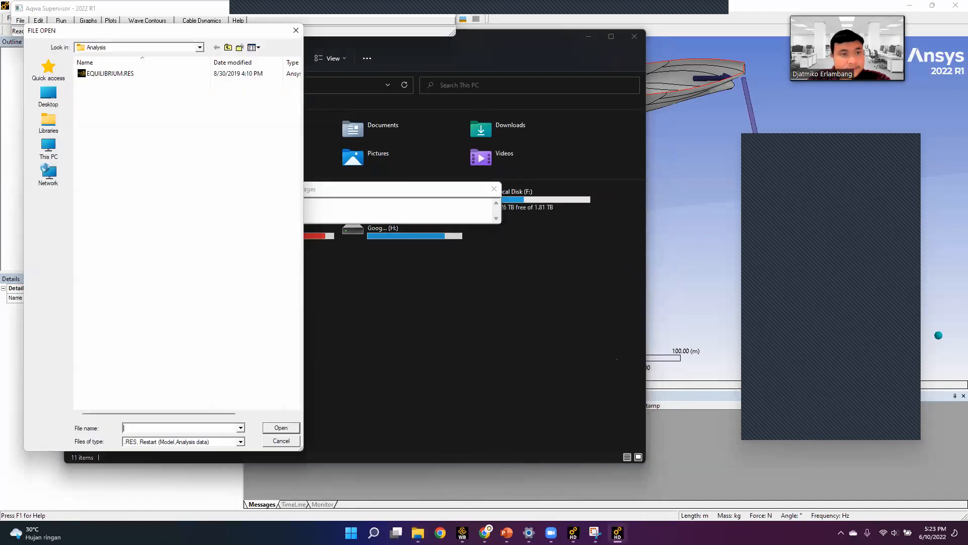
Browse the restart file selection from the Ship_files analysis folder to the Webinar\Aqwa project folder on drive D.
click(229, 48)
click(229, 48)
click(229, 48)
click(229, 48)
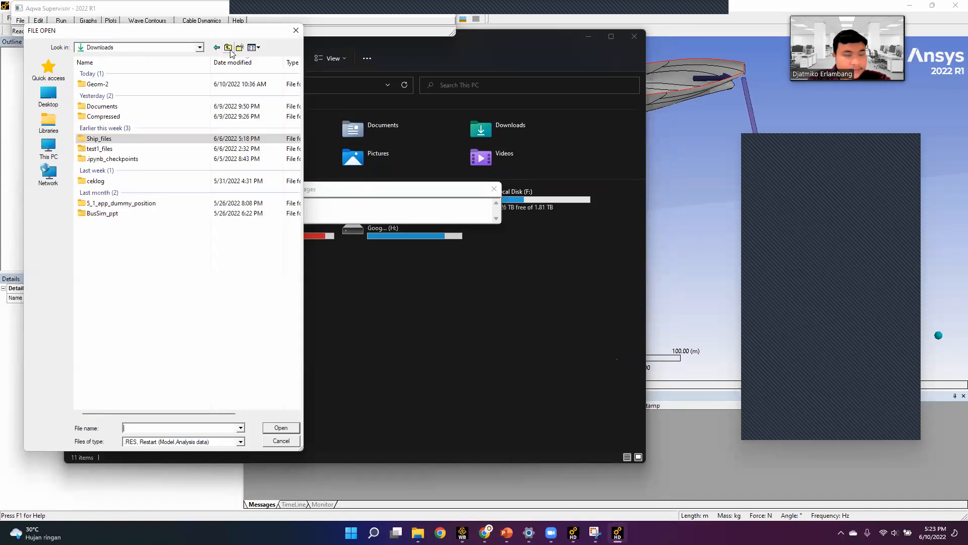
click(231, 50)
double_click(142, 281)
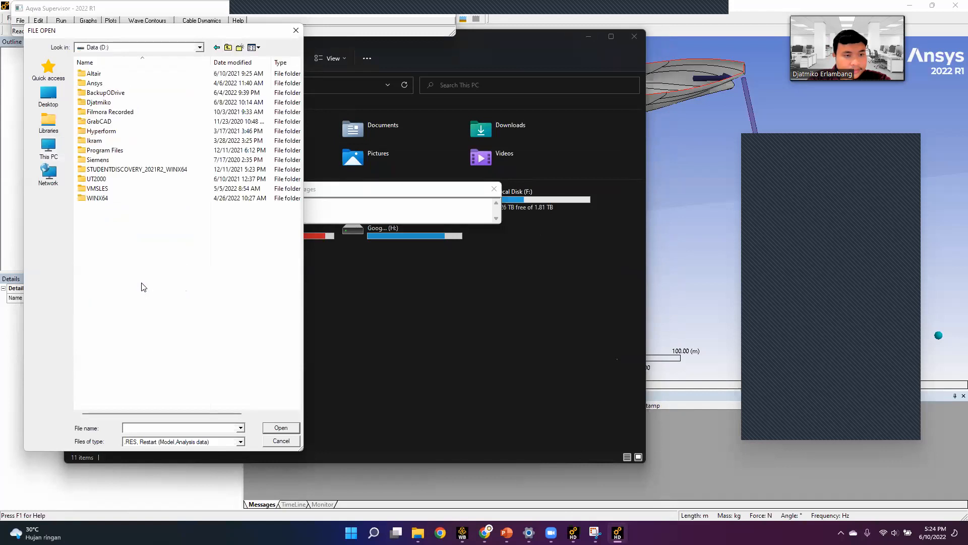
double_click(99, 102)
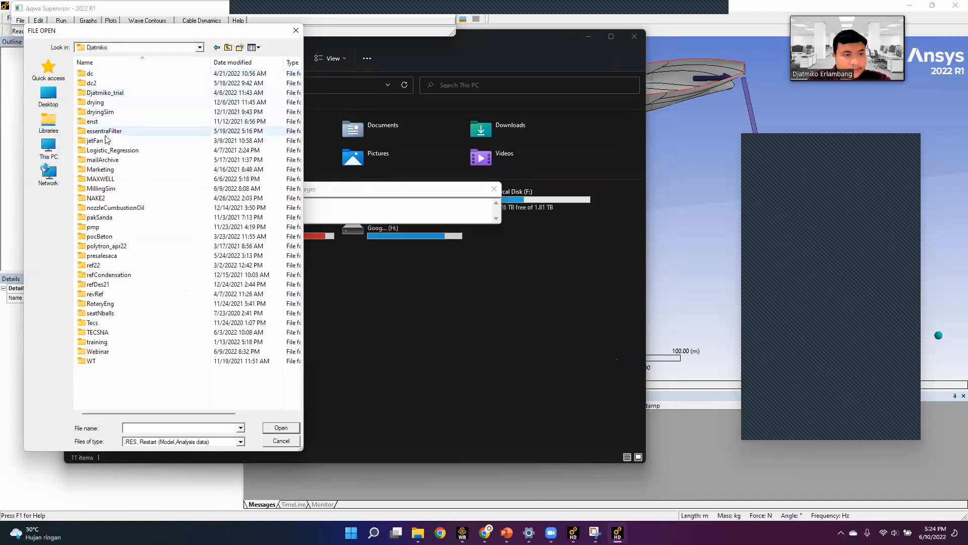
double_click(98, 352)
double_click(101, 82)
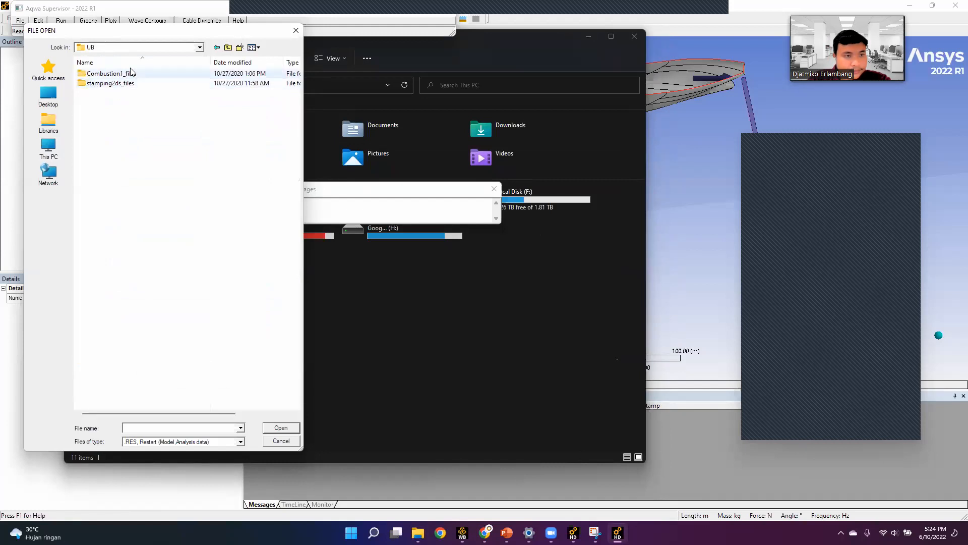
double_click(105, 74)
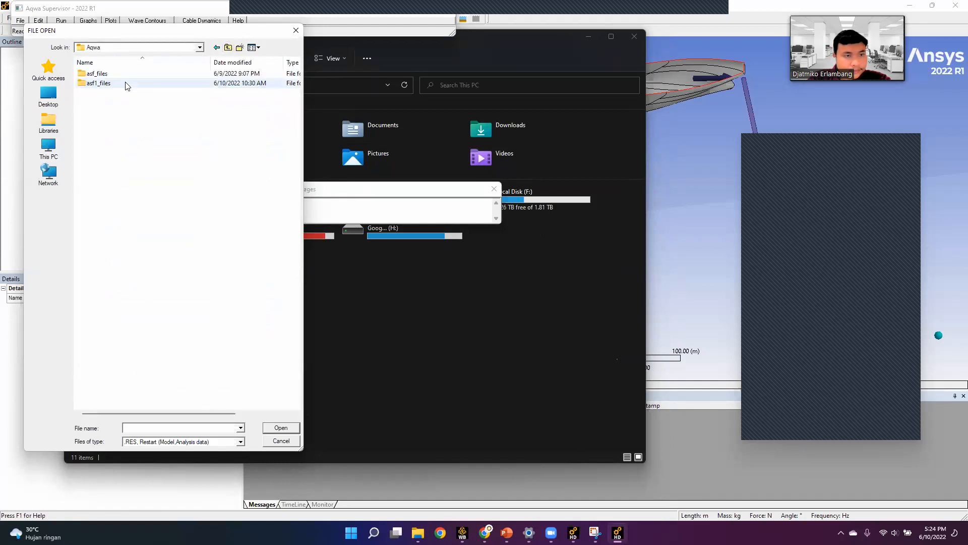
Open ANALYSIS.RES from the asf1_files\dp0\AQW\AQW\AQ\Analysis folder.
double_click(122, 83)
double_click(114, 74)
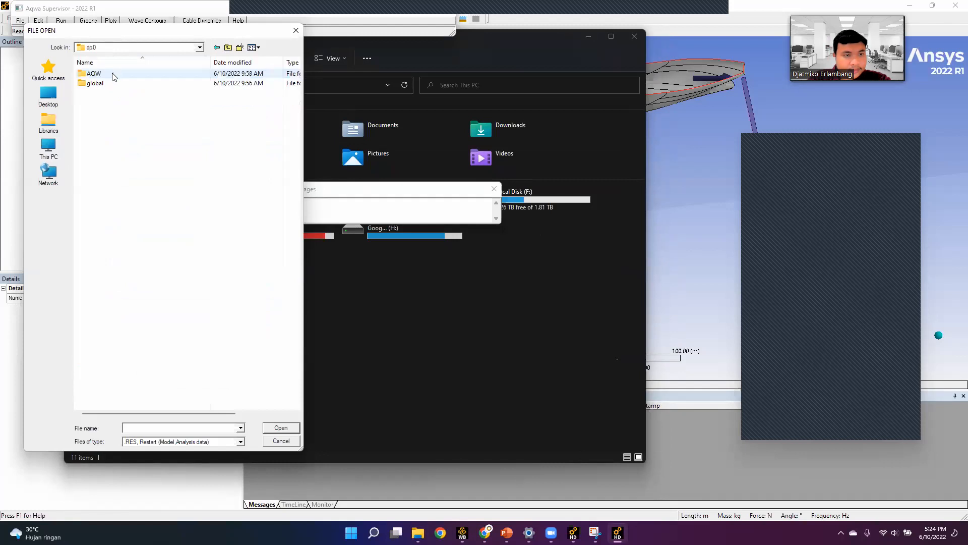
double_click(94, 74)
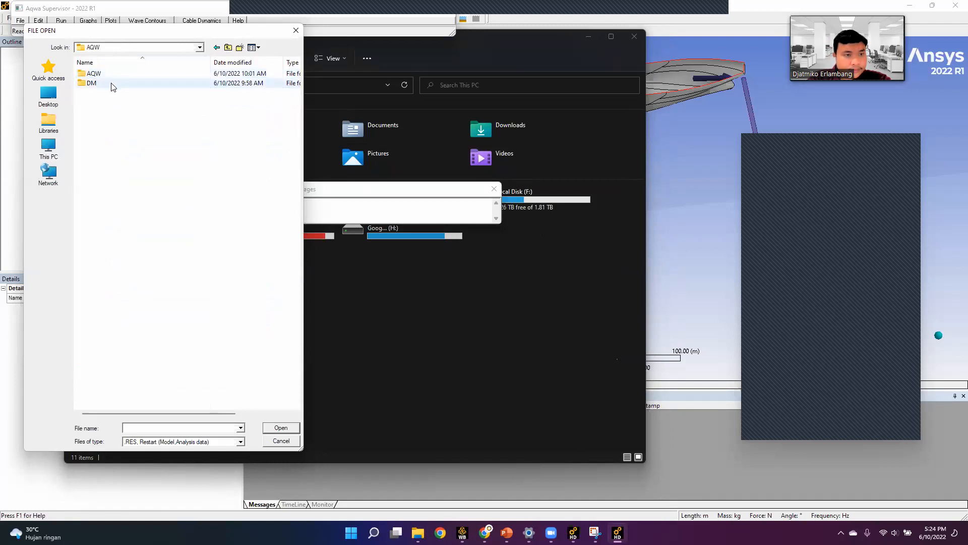
double_click(113, 75)
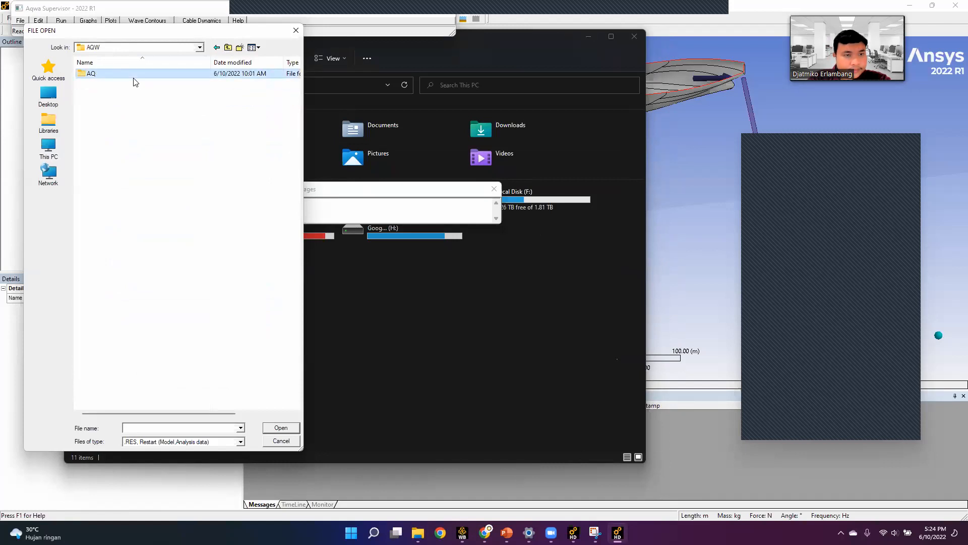
double_click(134, 74)
double_click(134, 73)
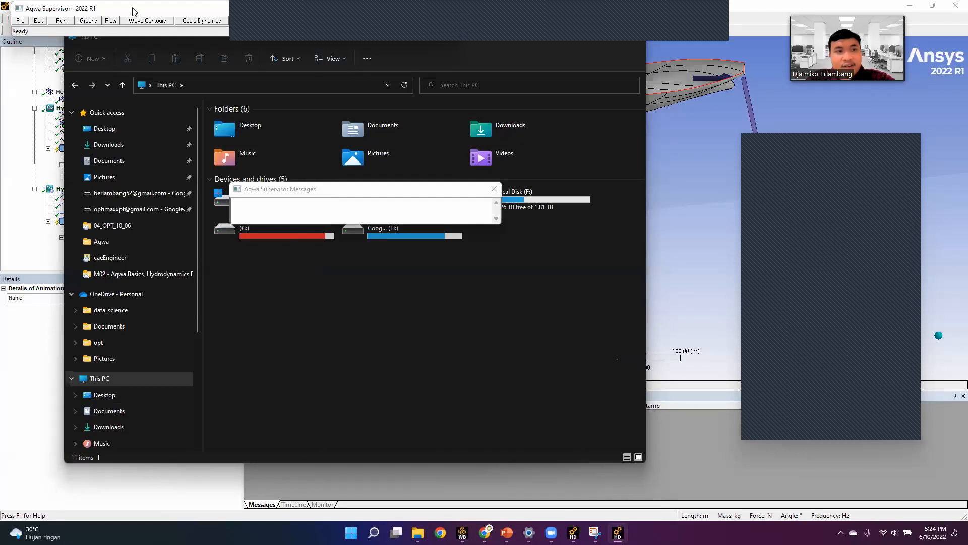
Move the Aqwa Supervisor window down over the File Explorer window and look at its Graphical Display.
drag(133, 10, 175, 102)
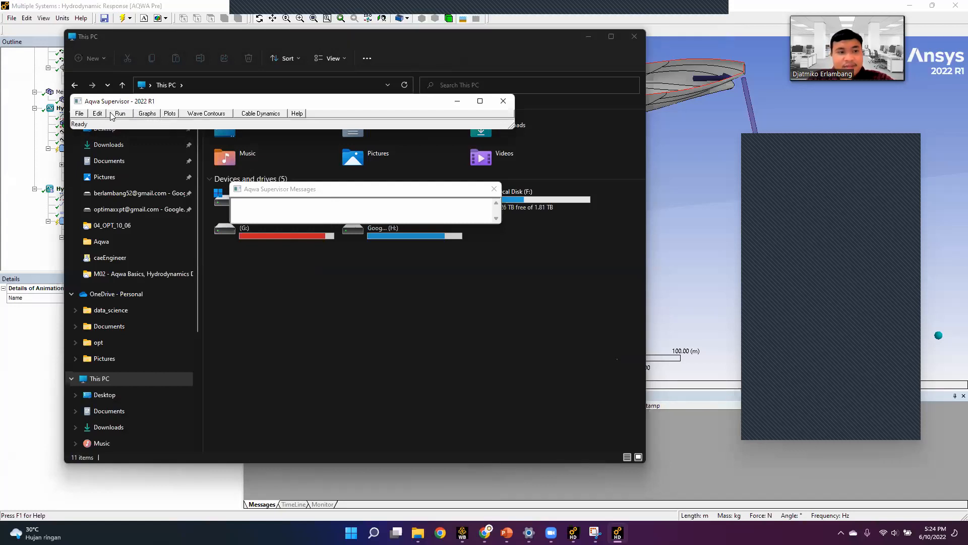
click(150, 116)
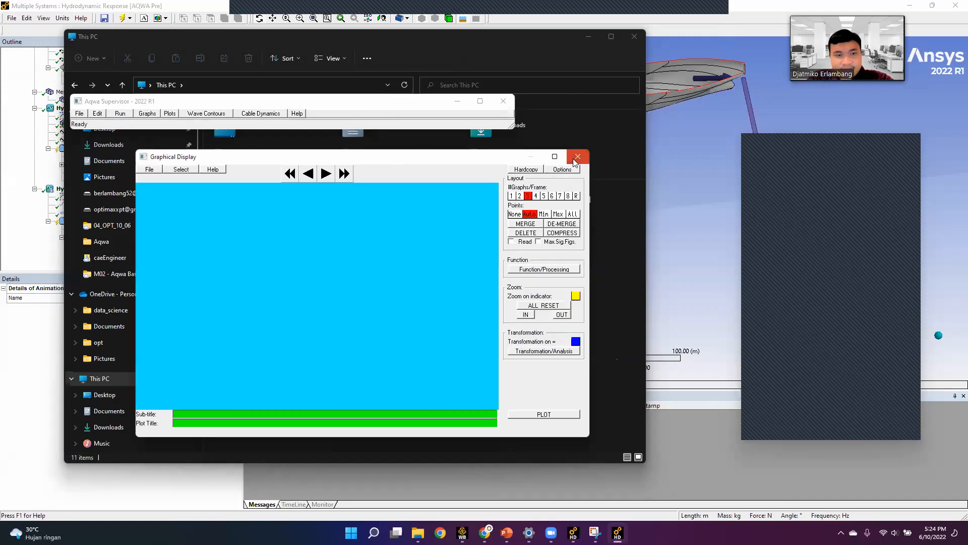
click(579, 154)
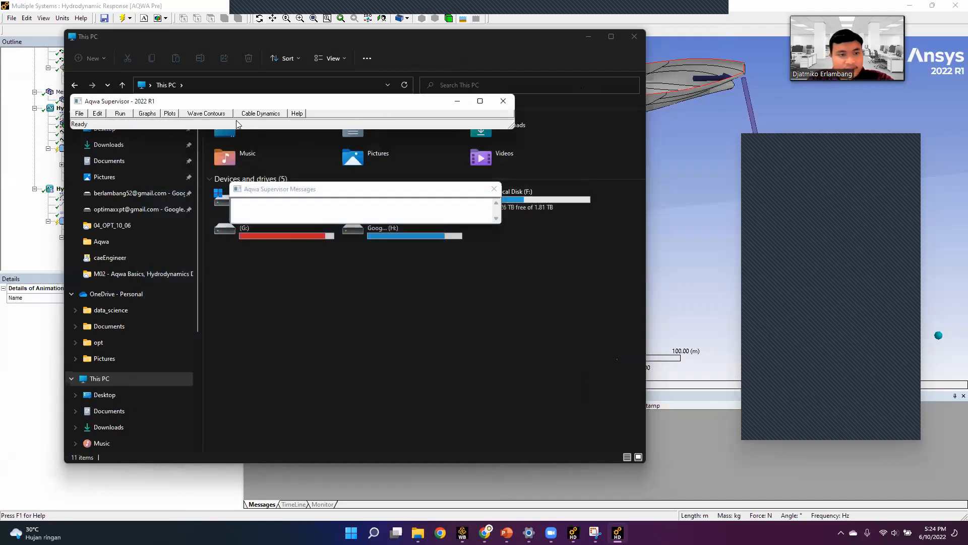
Plot the hull mesh in Model Visualisation and move that window below the Aqwa Supervisor.
click(170, 114)
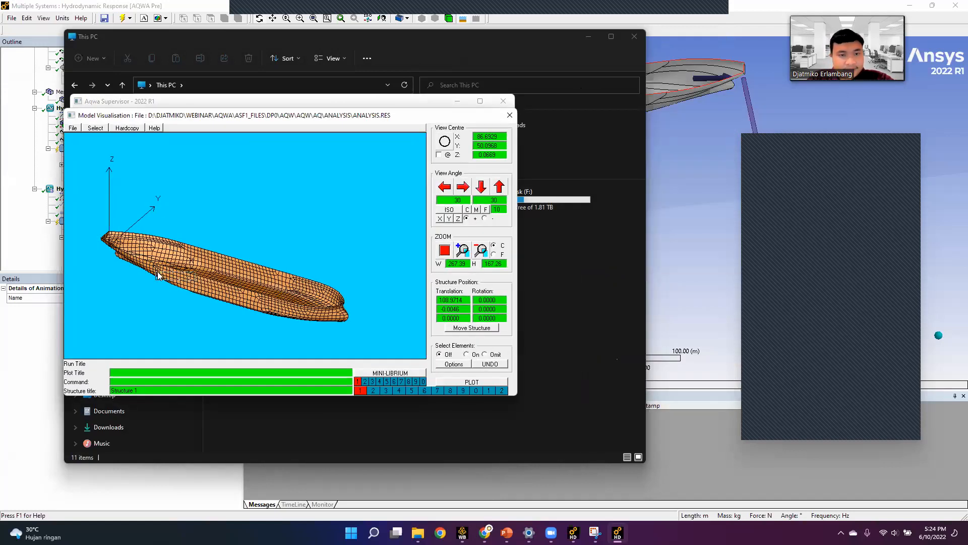
scroll(155, 275, down, 2)
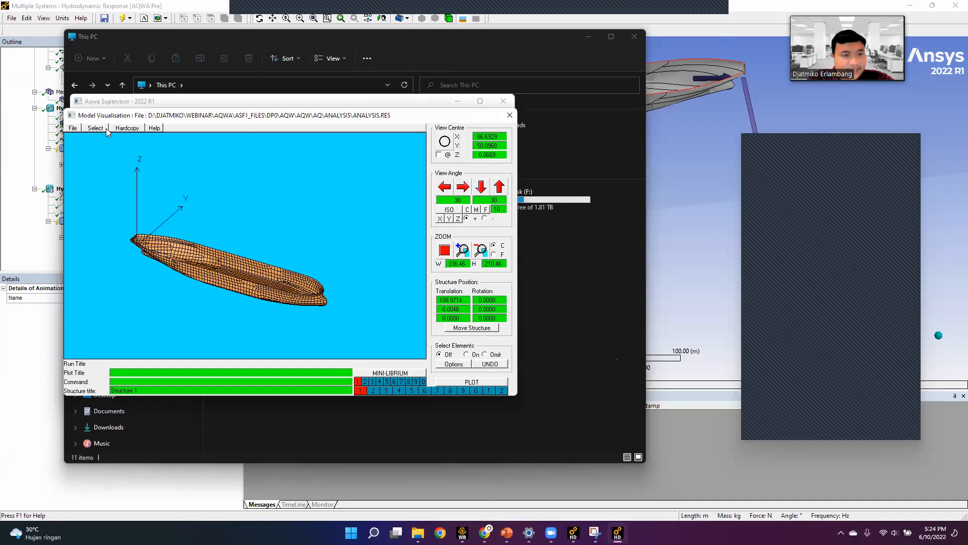
click(454, 364)
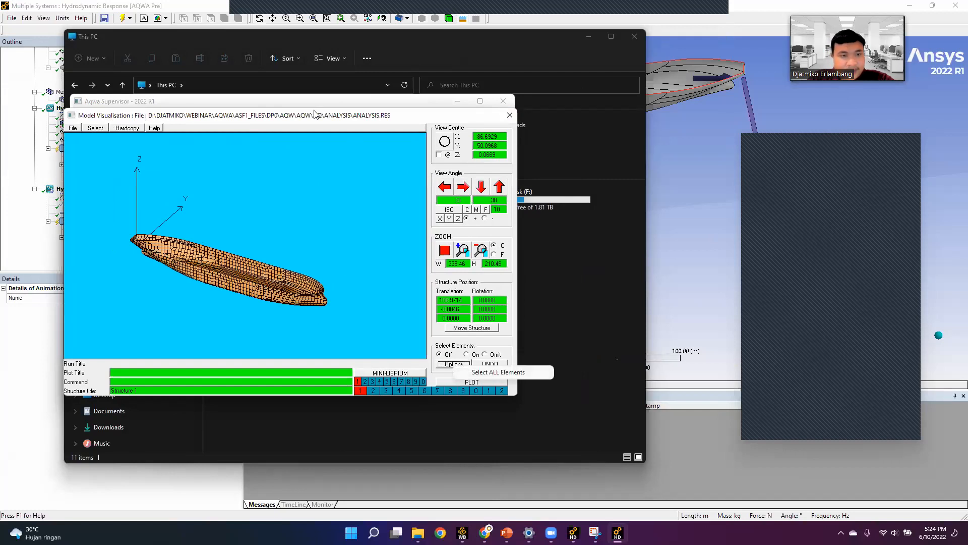
drag(257, 113, 275, 172)
click(97, 113)
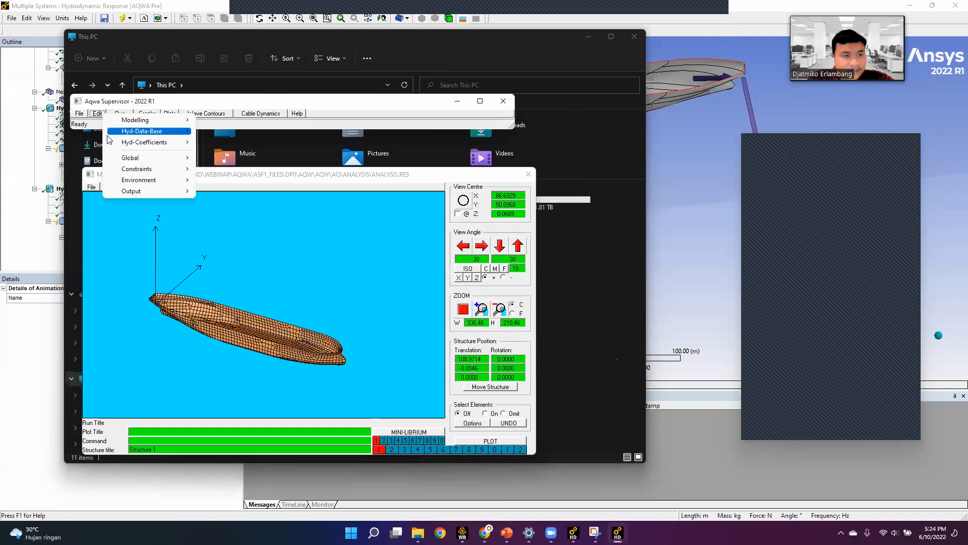
click(101, 115)
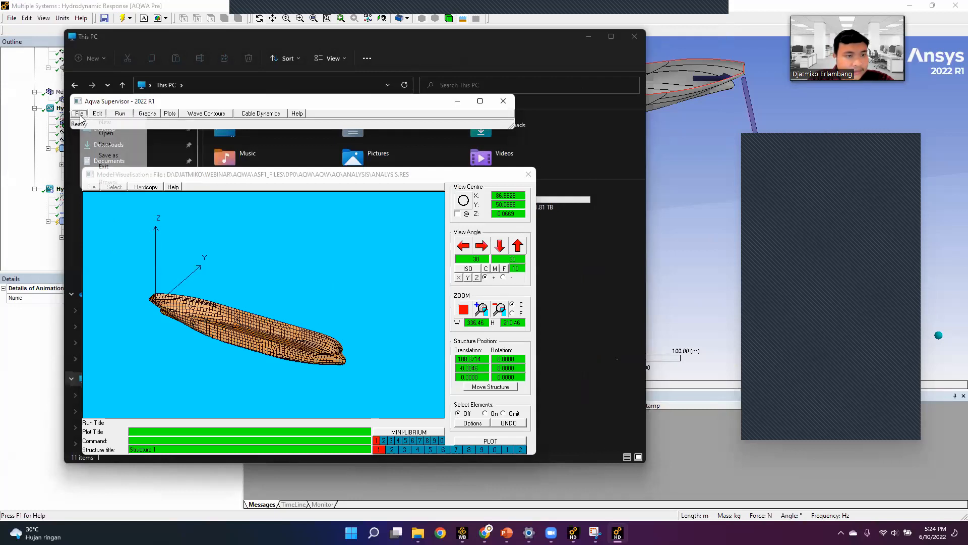
click(126, 113)
click(177, 103)
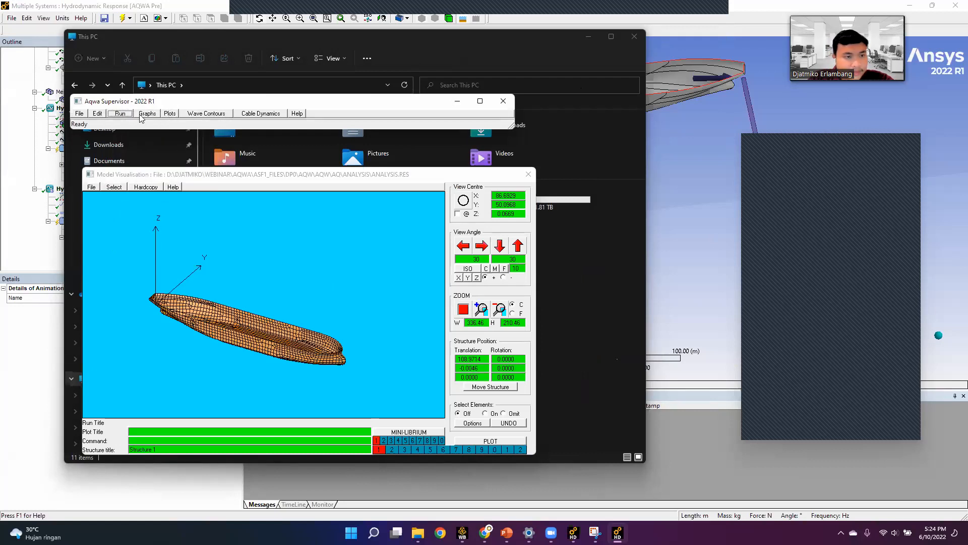
click(91, 187)
click(130, 178)
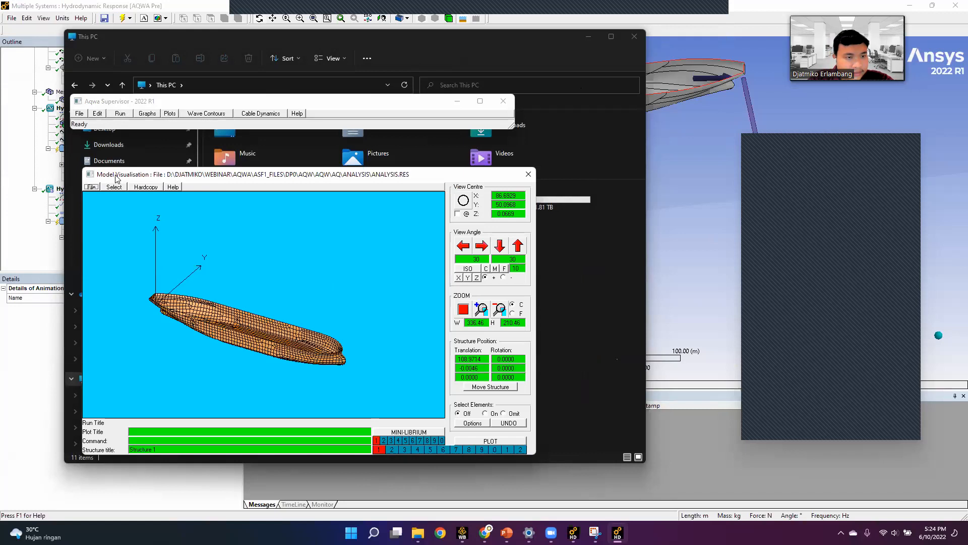
Switch on Waves and the Sea Bed in the plot options of the hull's Model Visualisation.
click(121, 190)
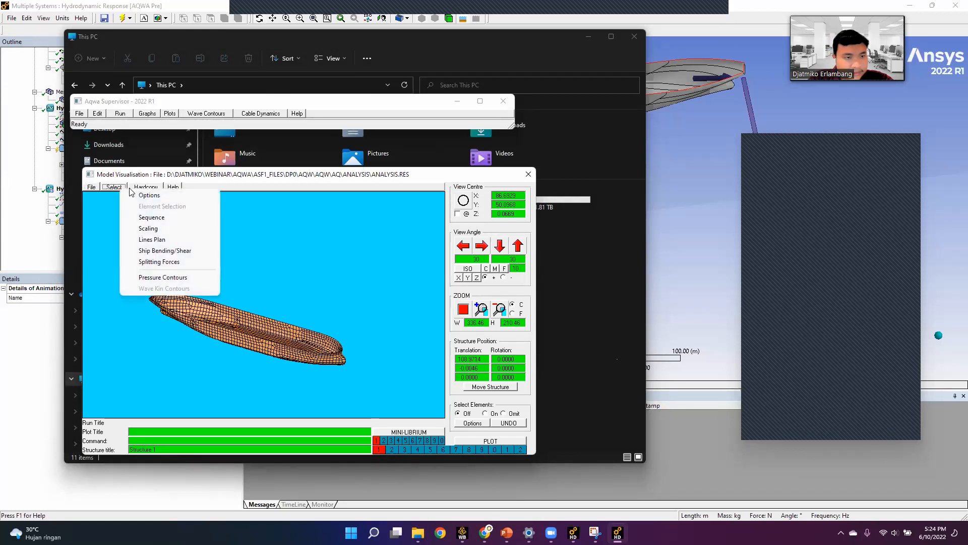
click(135, 196)
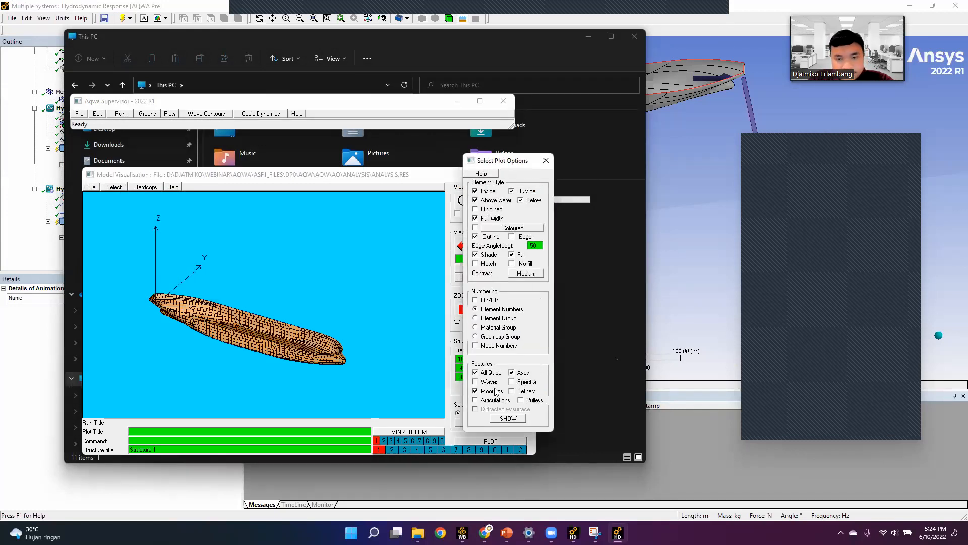
click(504, 419)
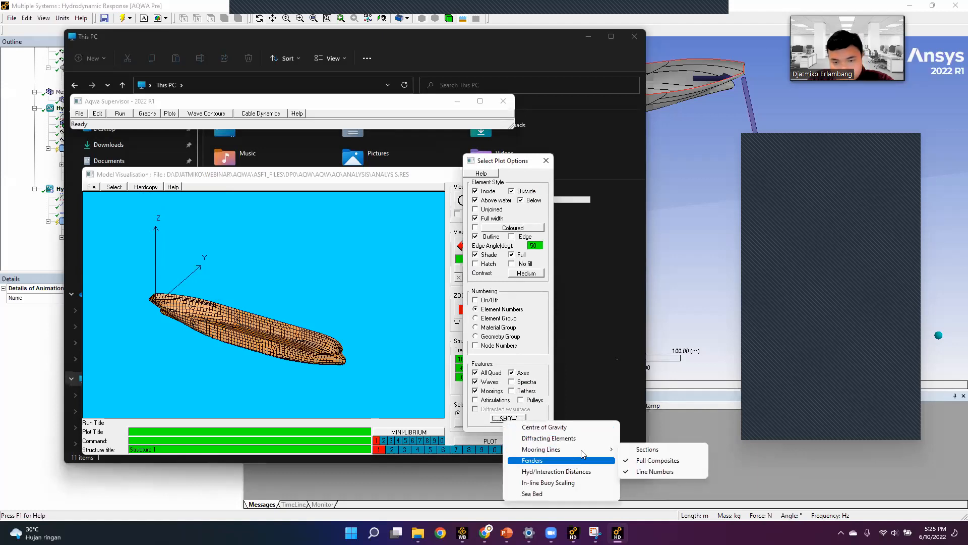
click(550, 493)
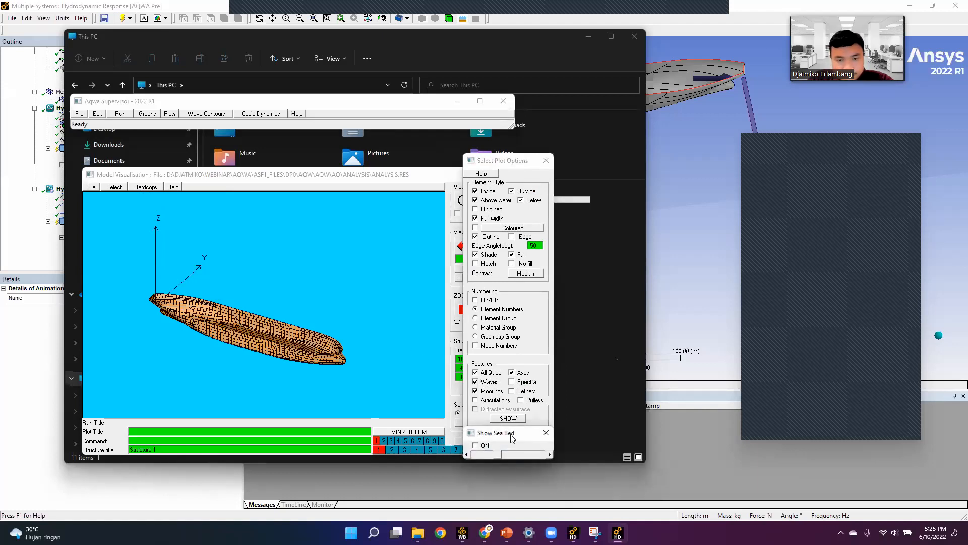
drag(507, 436, 409, 266)
click(378, 275)
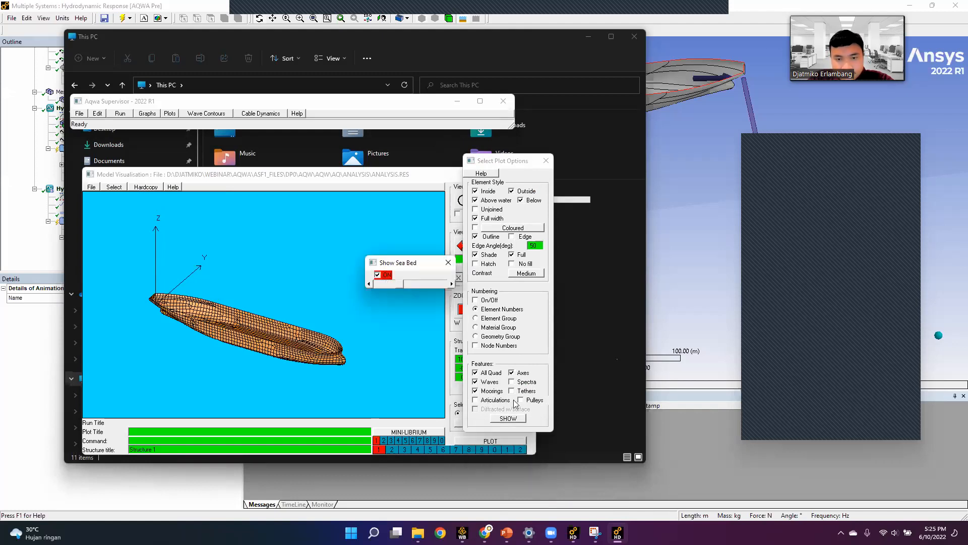
click(508, 420)
click(551, 392)
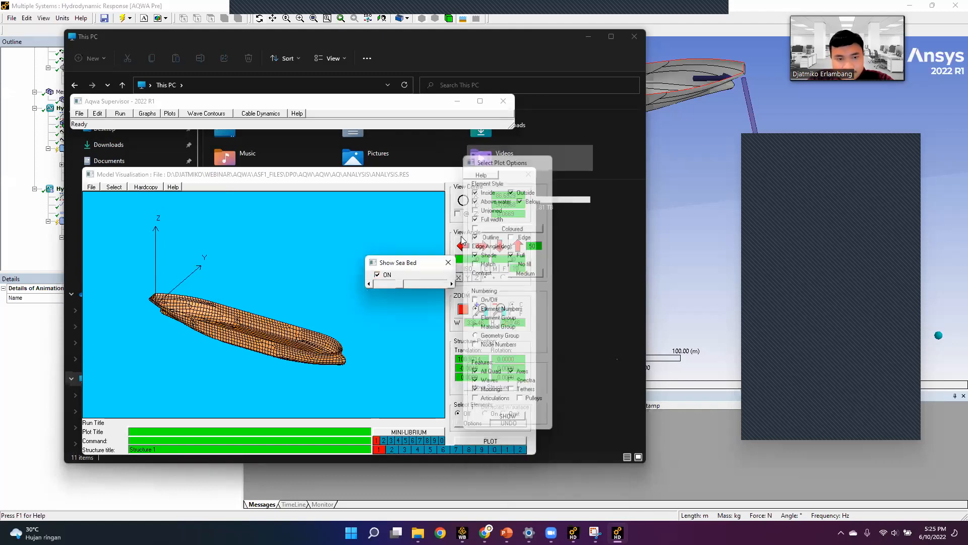
click(347, 326)
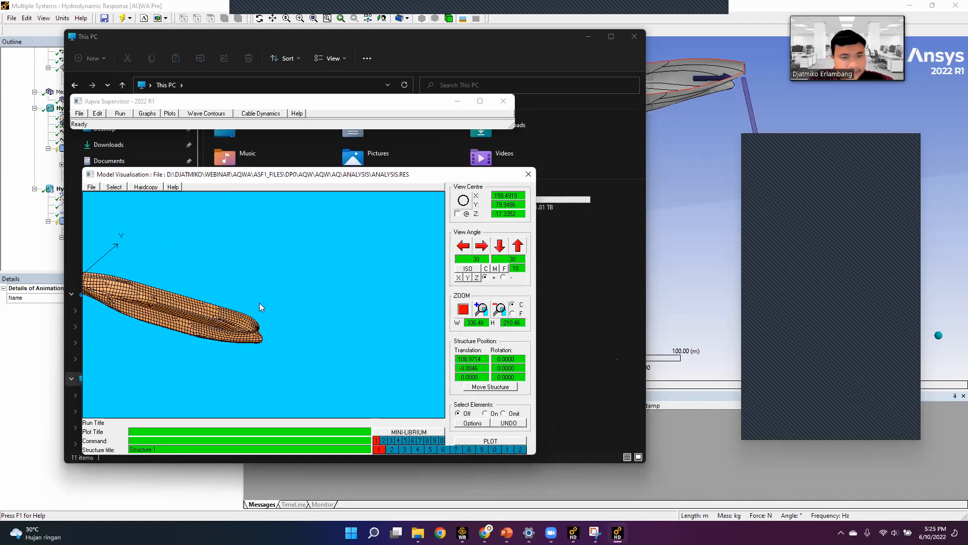
drag(279, 303, 293, 301)
drag(347, 380, 300, 324)
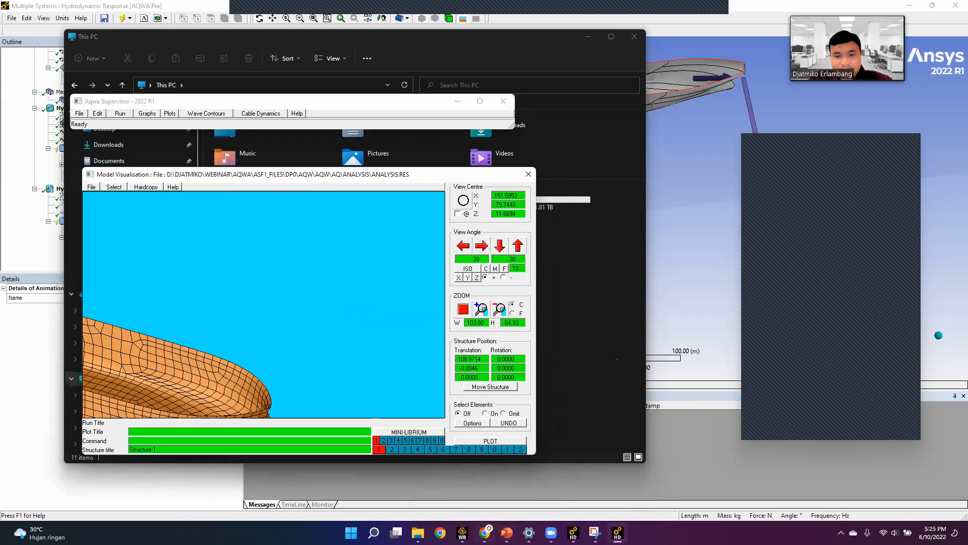
Switch to Google Chrome and select the address of the Launch Meeting - Zoom page for replacement.
click(485, 532)
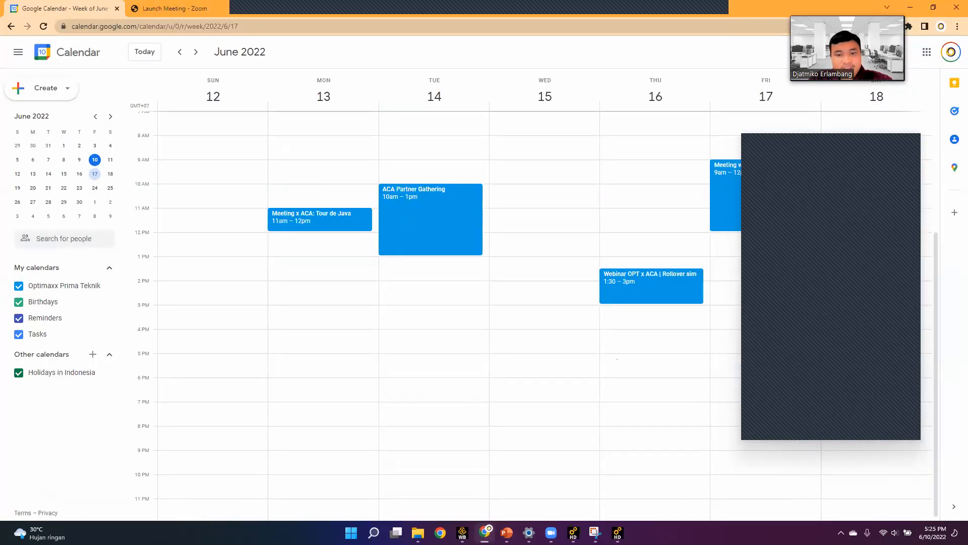
click(191, 7)
click(191, 27)
text(ansys)
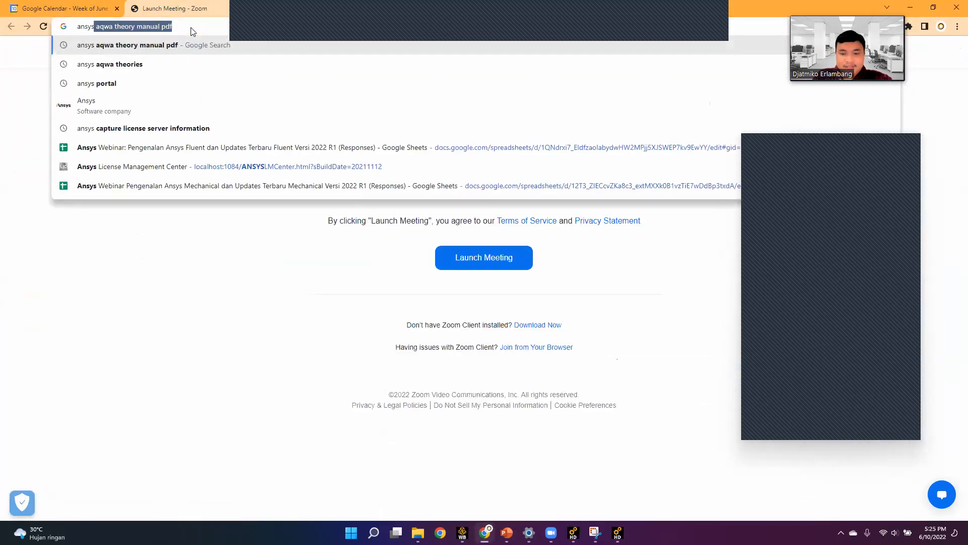
key(BackSpace)
key(BackSpace)
key(BackSpace)
key(BackSpace)
key(BackSpace)
key(BackSpace)
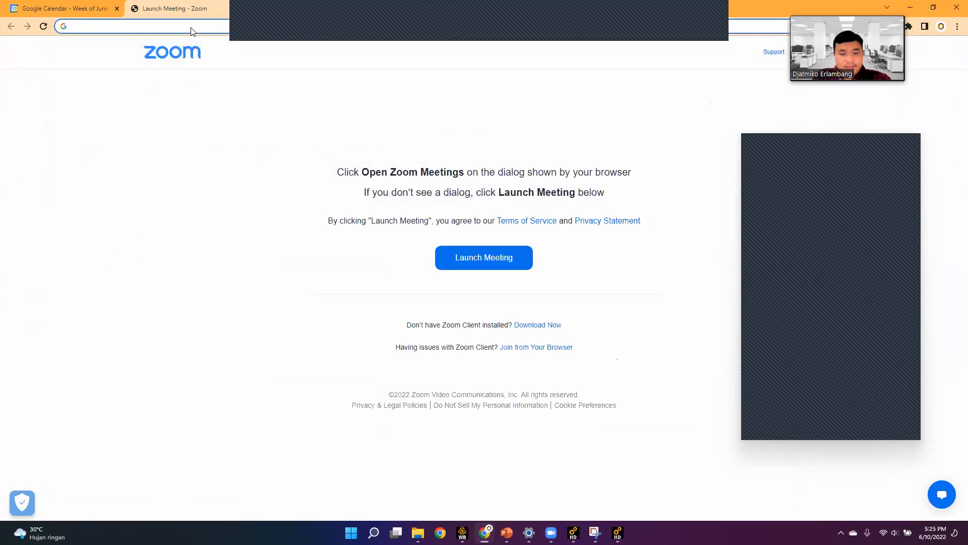
Open youtube.com and search for the presenter's full name.
text(yo)
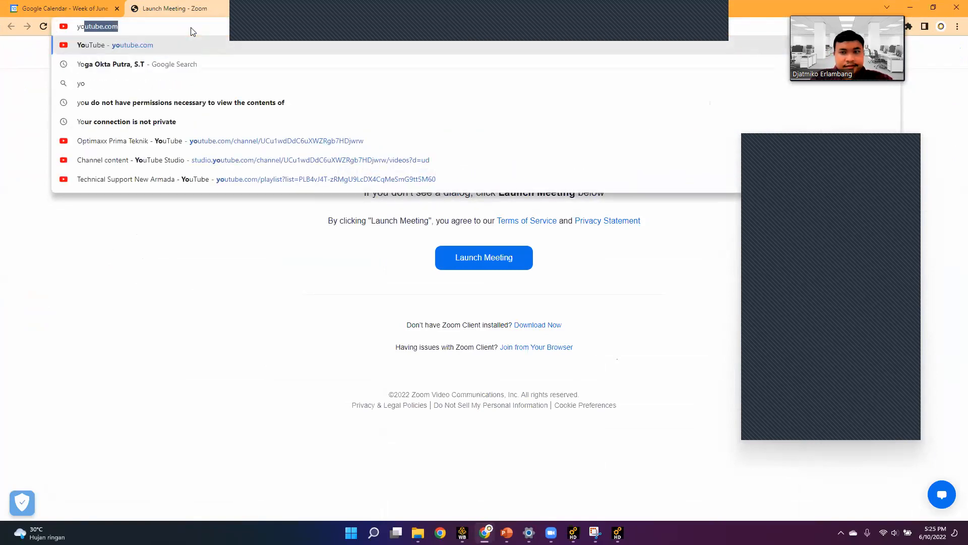
key(Return)
click(445, 51)
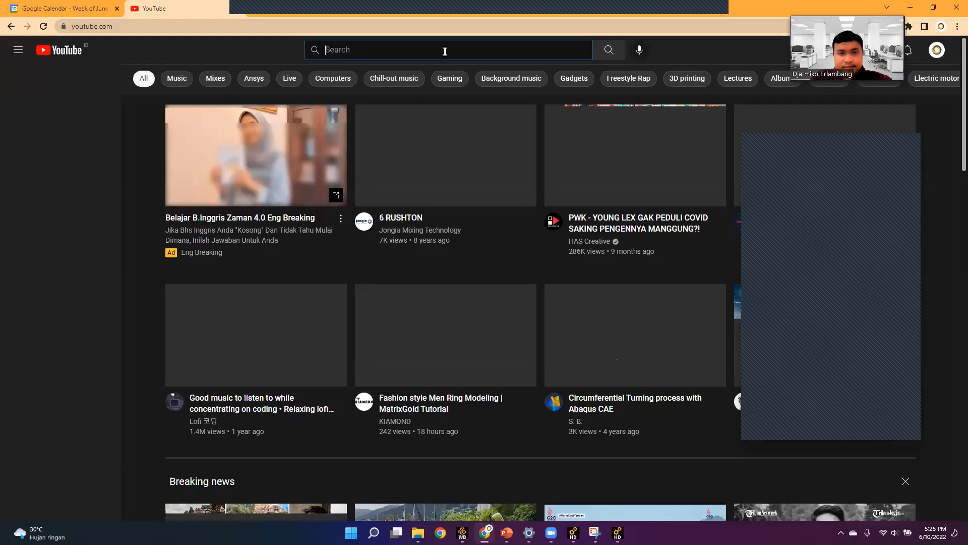
text(djatmiko)
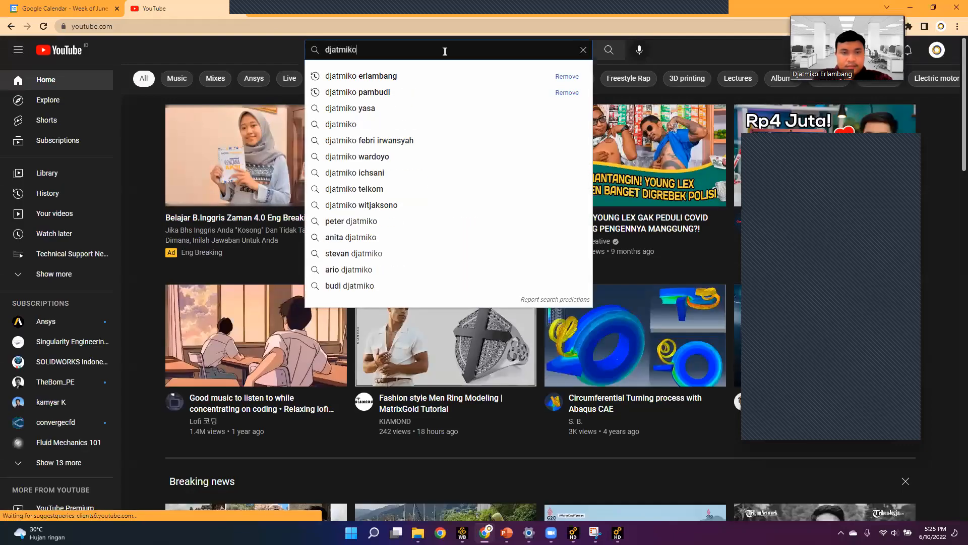
click(456, 77)
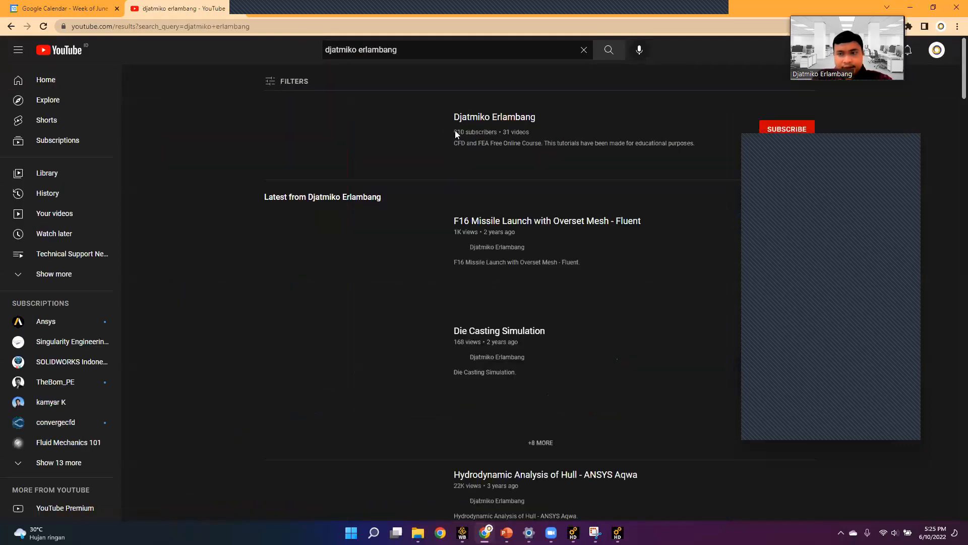
Open the presenter's YouTube channel and look through its uploaded videos for the AqwaGS mooring example.
click(495, 116)
scroll(443, 283, down, 3)
scroll(445, 286, down, 1)
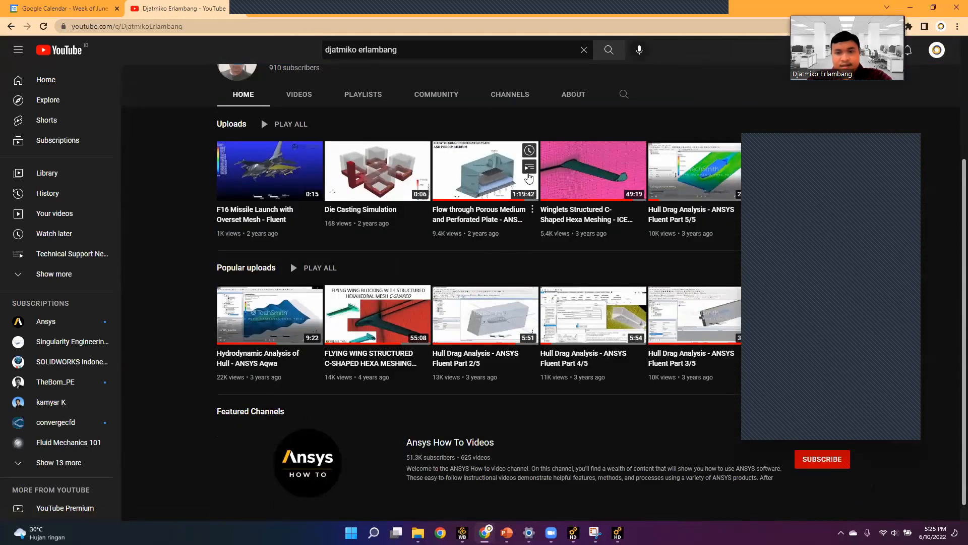
click(298, 95)
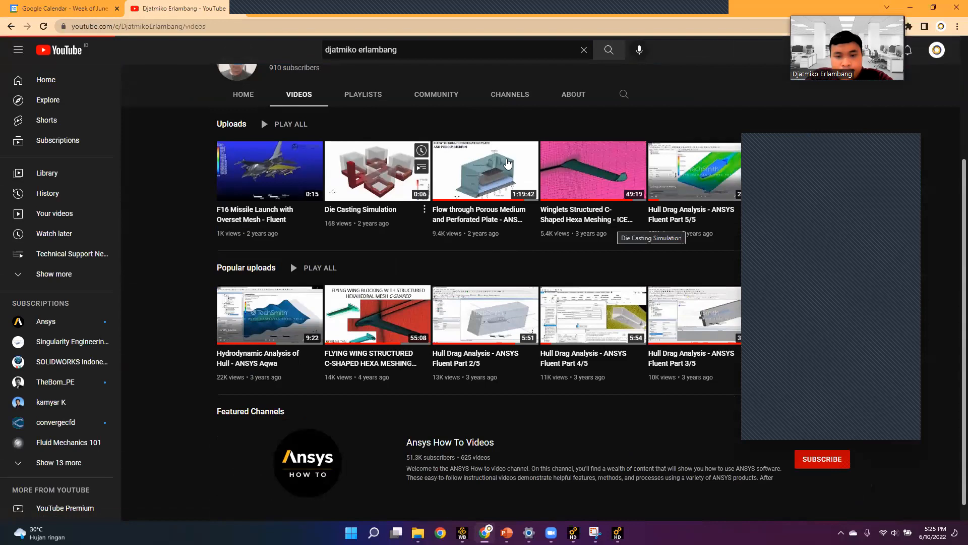
scroll(679, 267, down, 5)
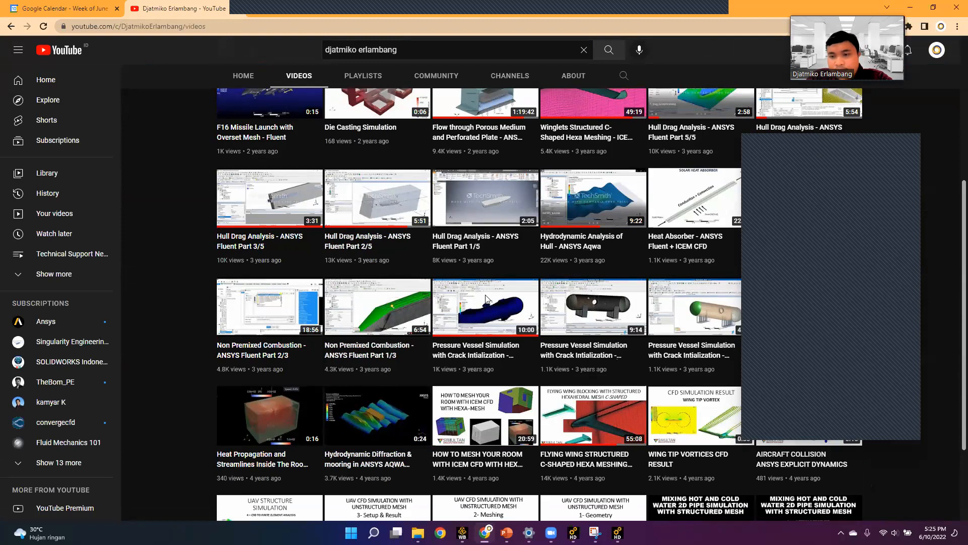
Play the video "Mooring System with AqwaGS Results", skip its advertisement and jump ahead to about 0:11.
click(787, 337)
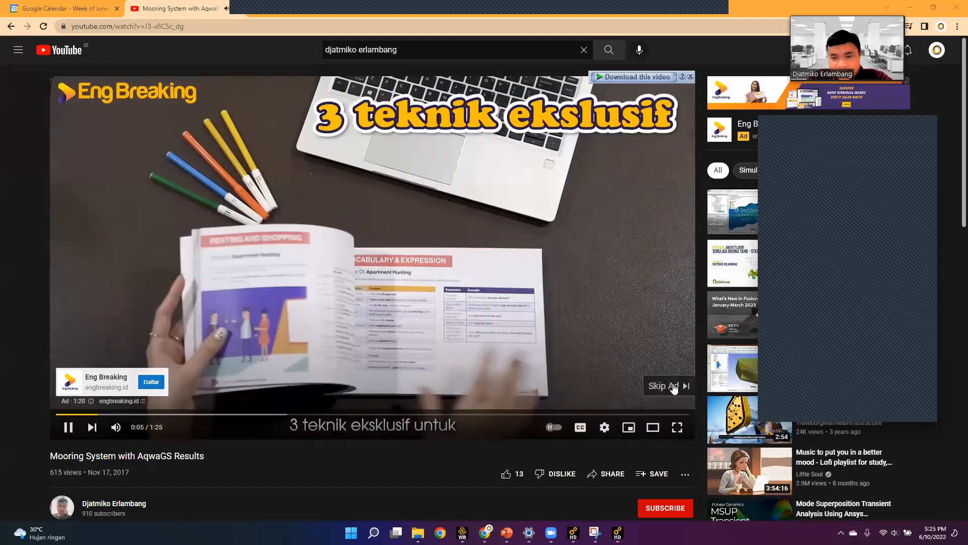
click(673, 385)
click(322, 427)
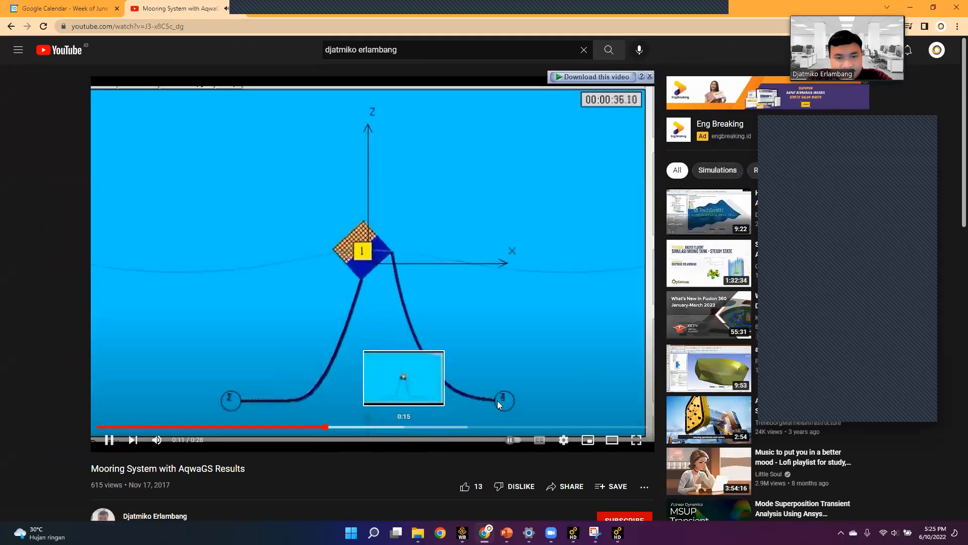